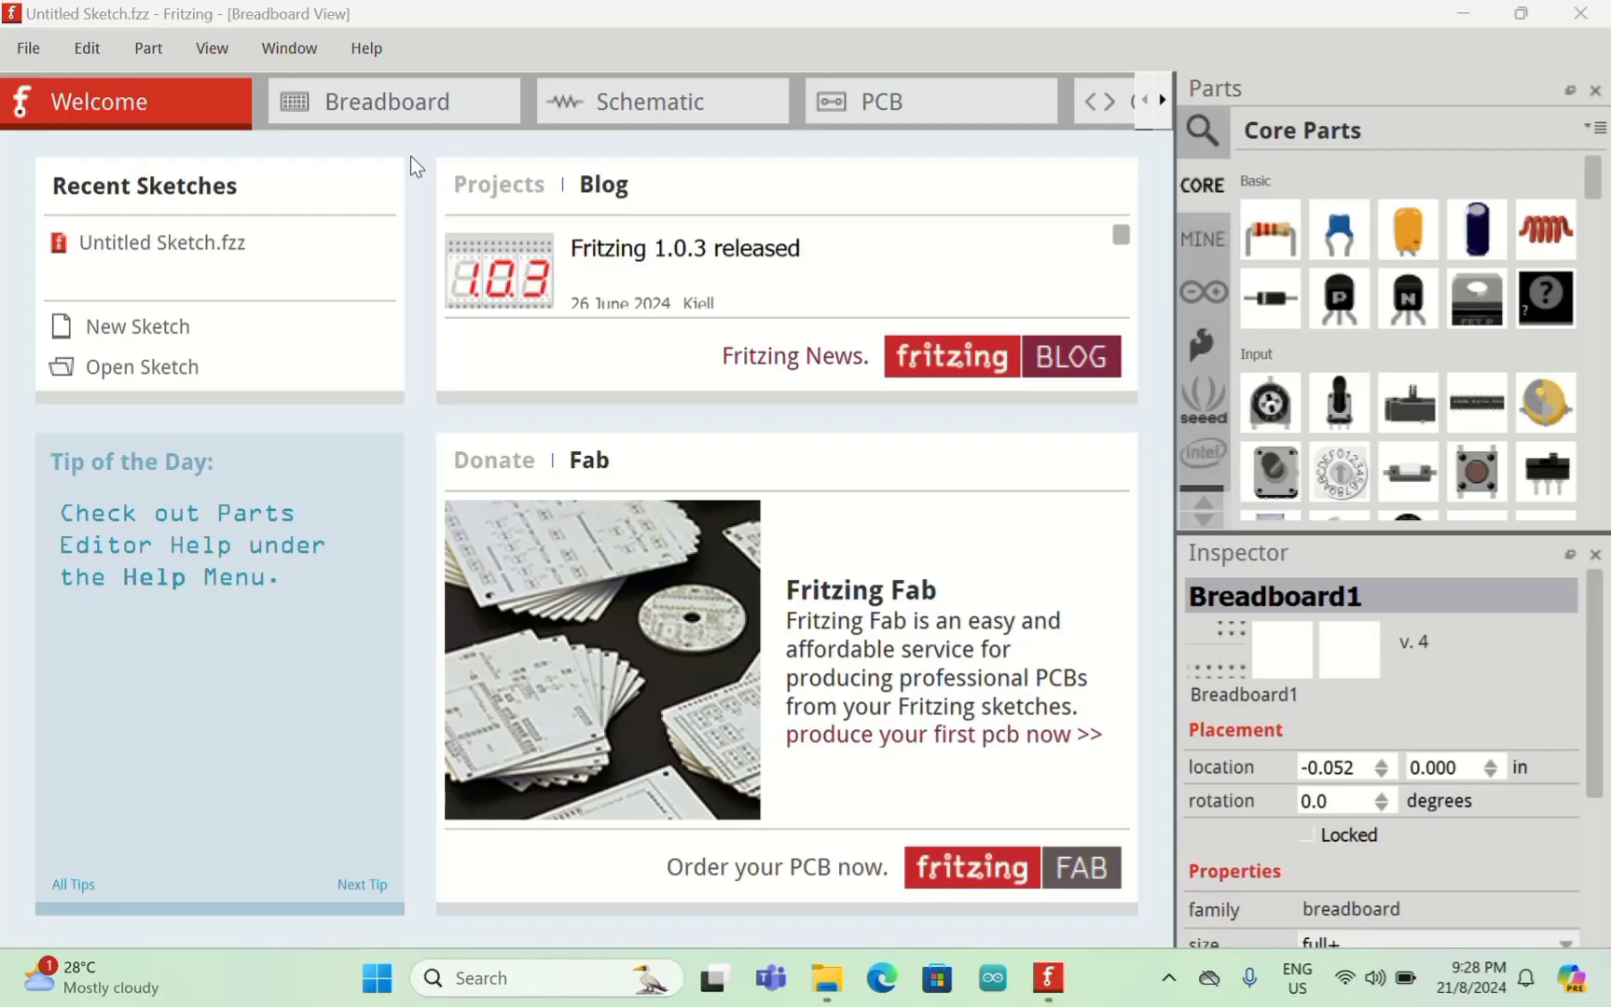
Step: Open the breadboard view, set the breadboard's rotation to -90 degrees and shift its vertical location to 0.001 in
{"action": "left_click", "coordinate": [352, 101]}
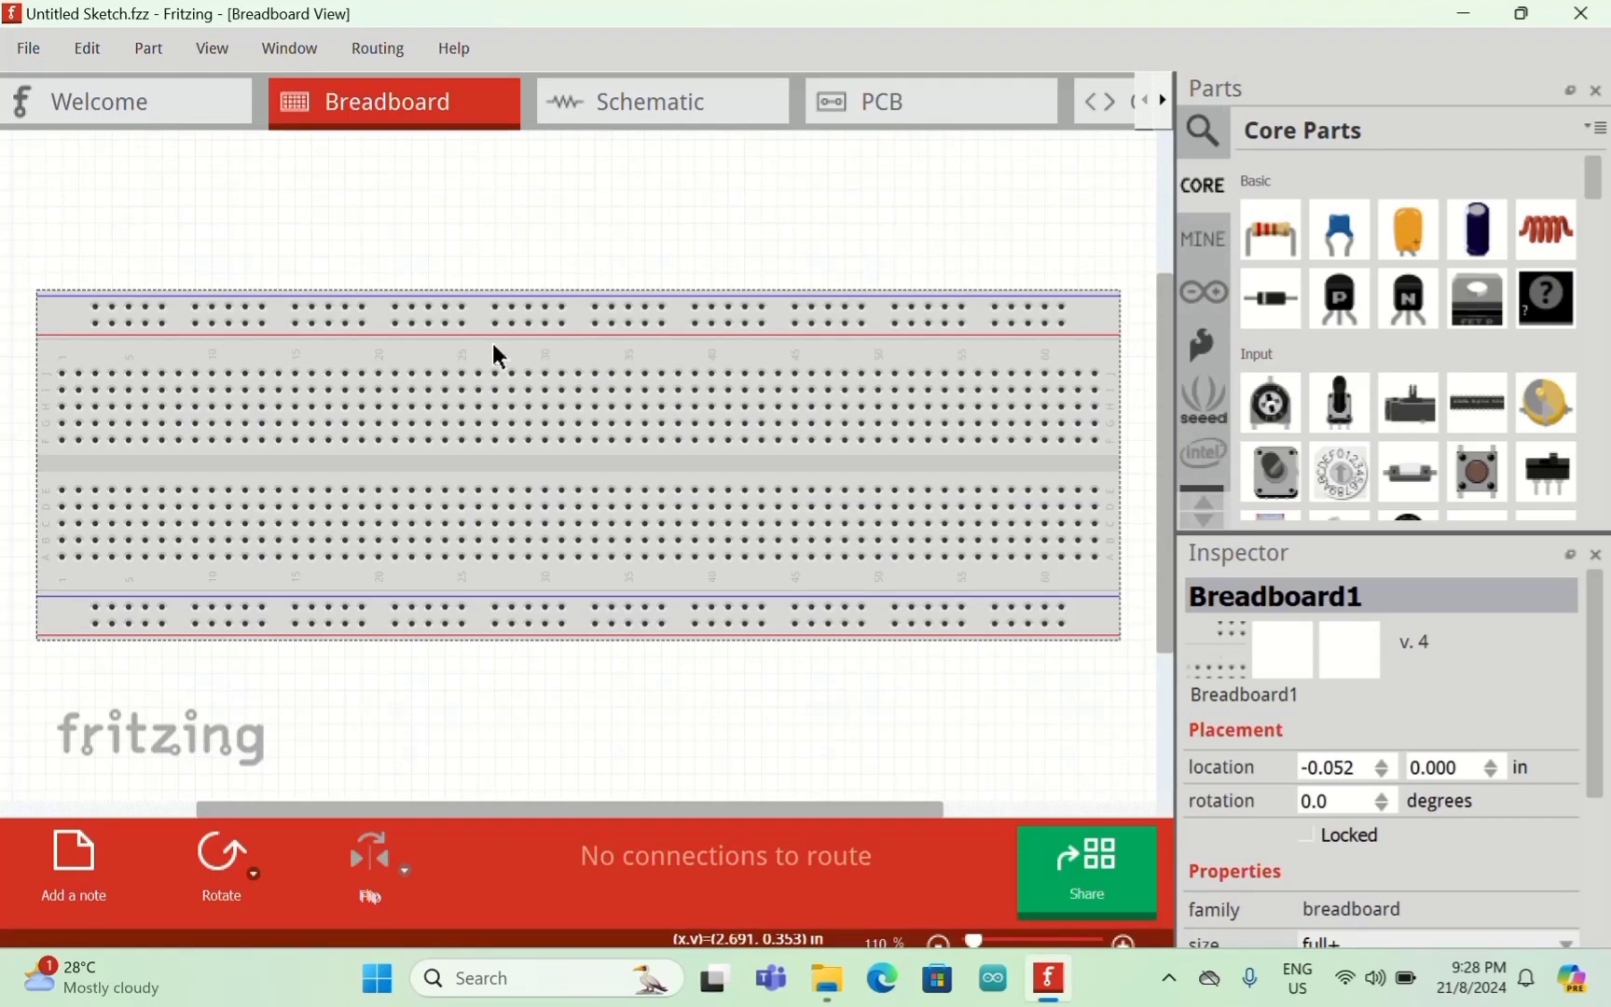
{"action": "left_click_drag", "start_coordinate": [492, 344], "coordinate": [491, 327]}
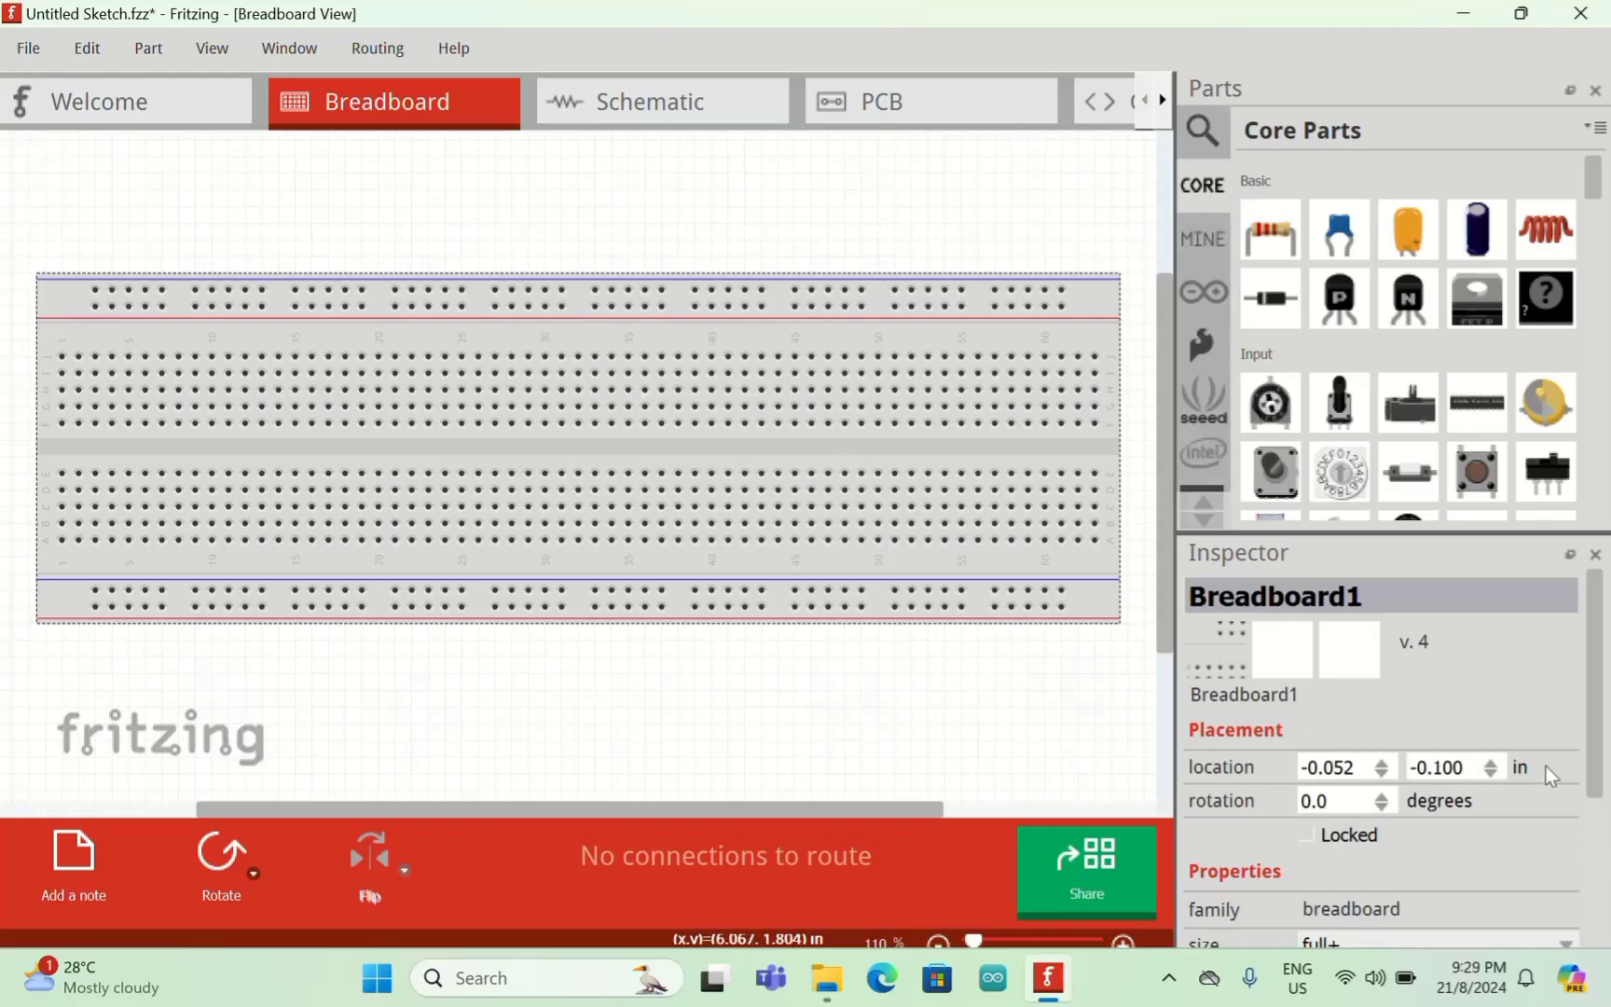
{"action": "left_click_drag", "start_coordinate": [1313, 802], "coordinate": [1365, 799]}
{"action": "type", "text": "-90"}
{"action": "key", "text": "Return"}
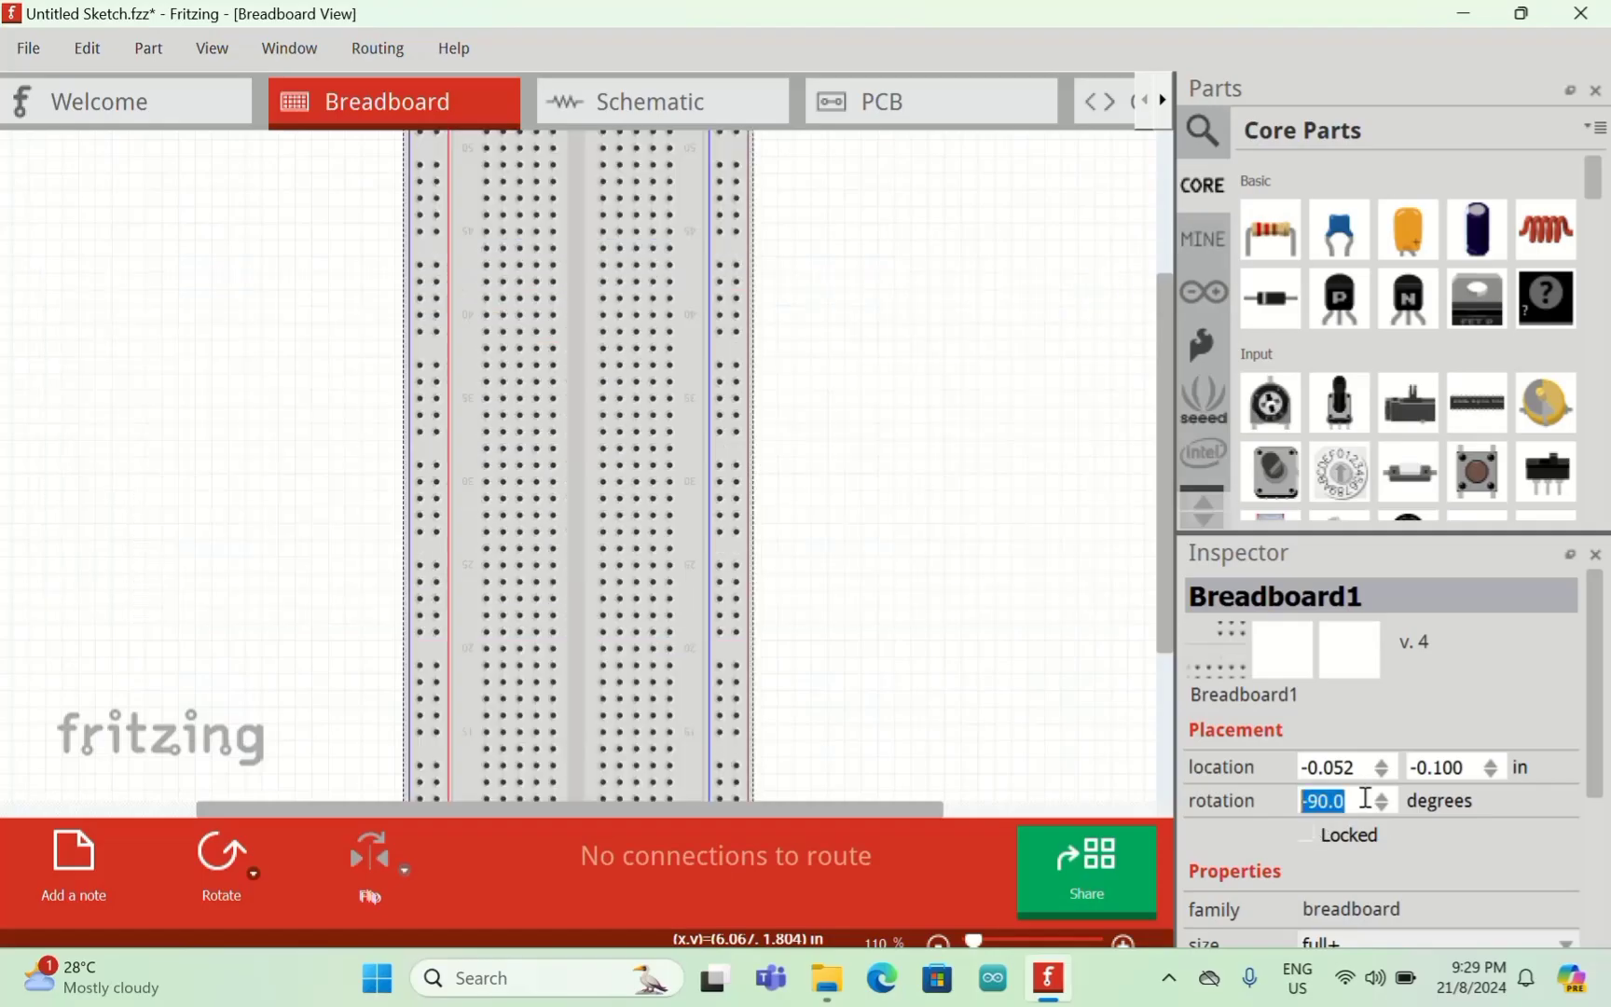
{"action": "left_click", "coordinate": [1491, 761]}
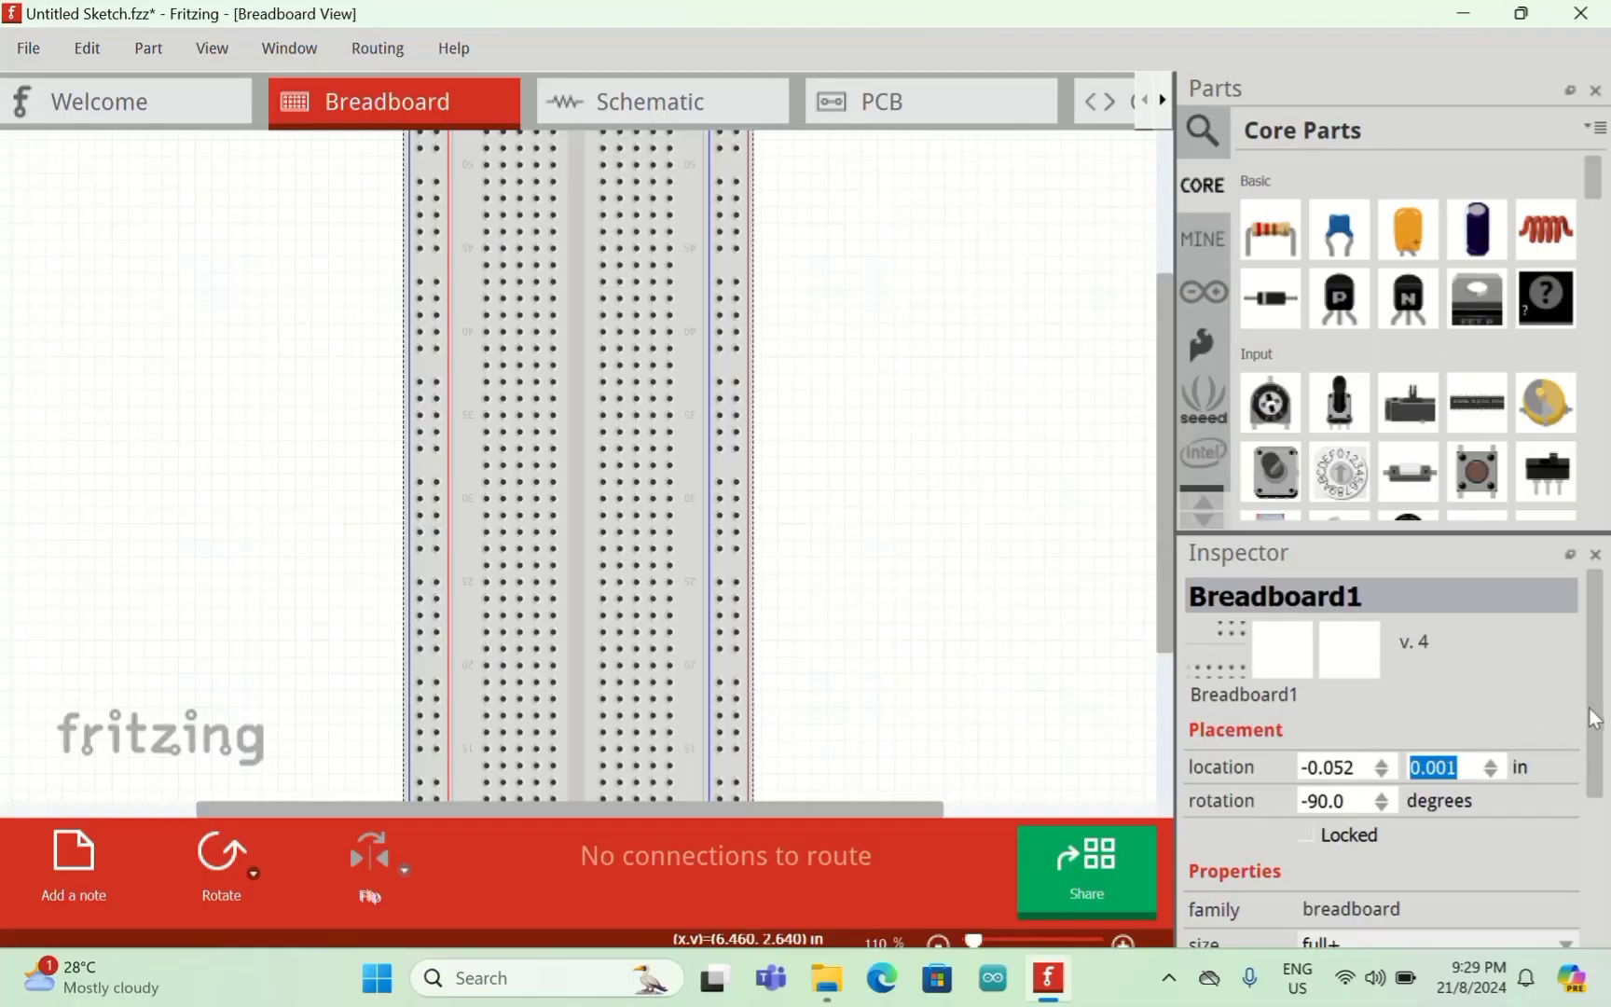
Step: Change the breadboard's size property to half
{"action": "left_click_drag", "start_coordinate": [1592, 718], "coordinate": [1595, 774]}
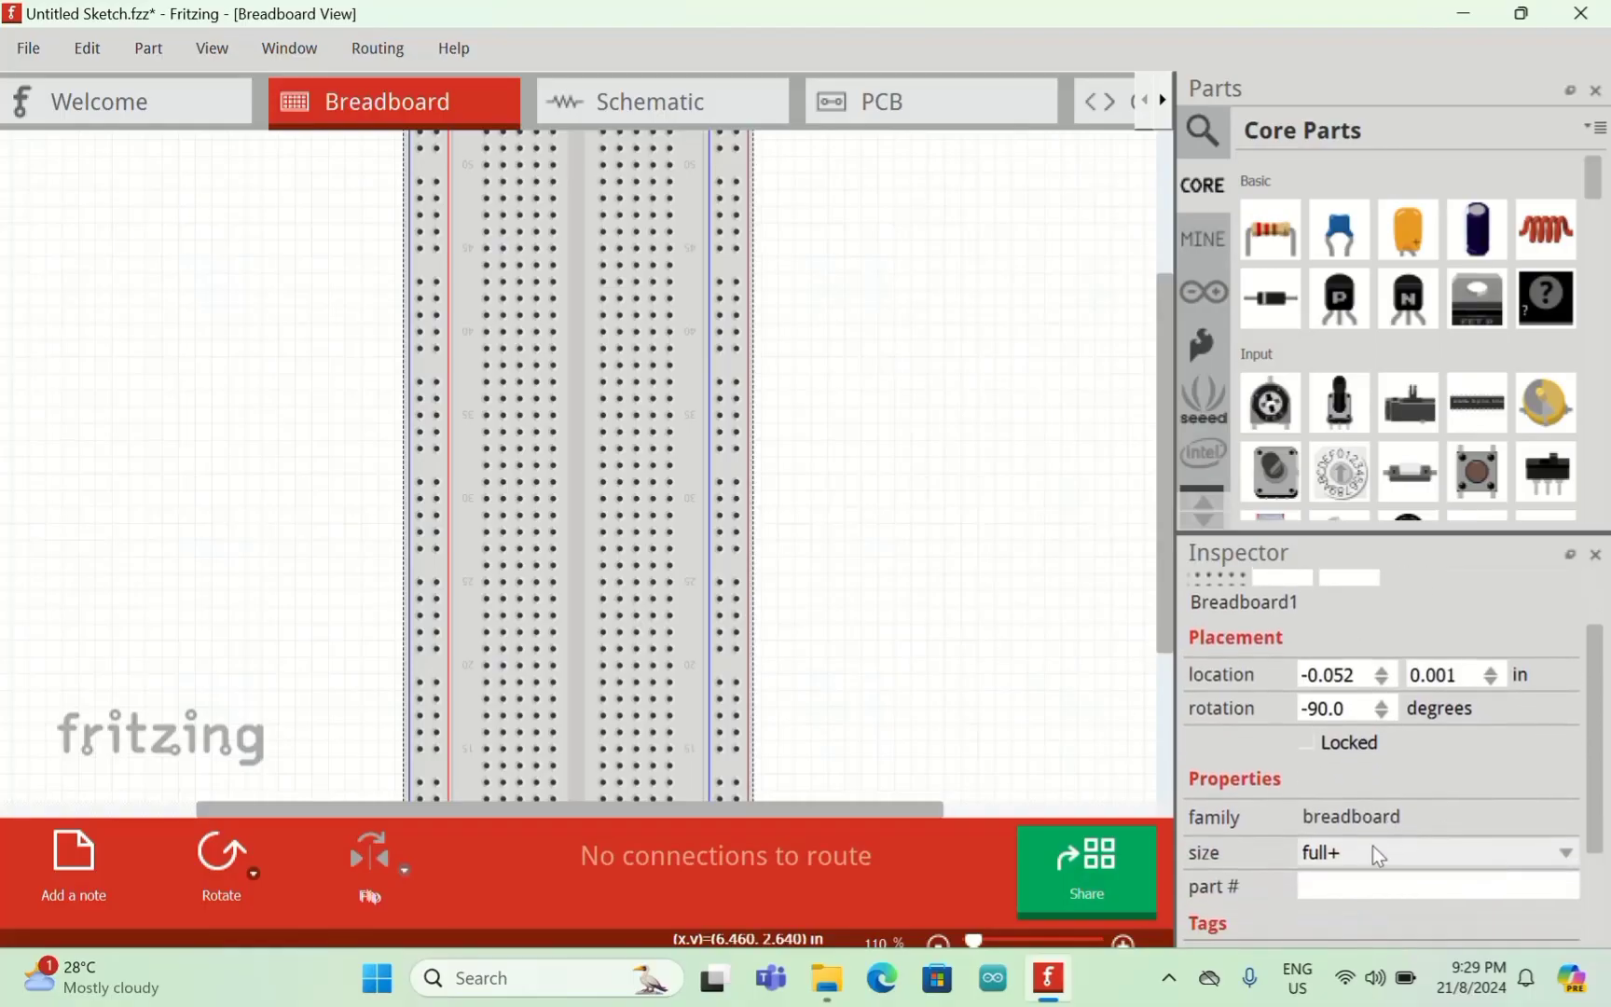
{"action": "left_click", "coordinate": [1567, 853]}
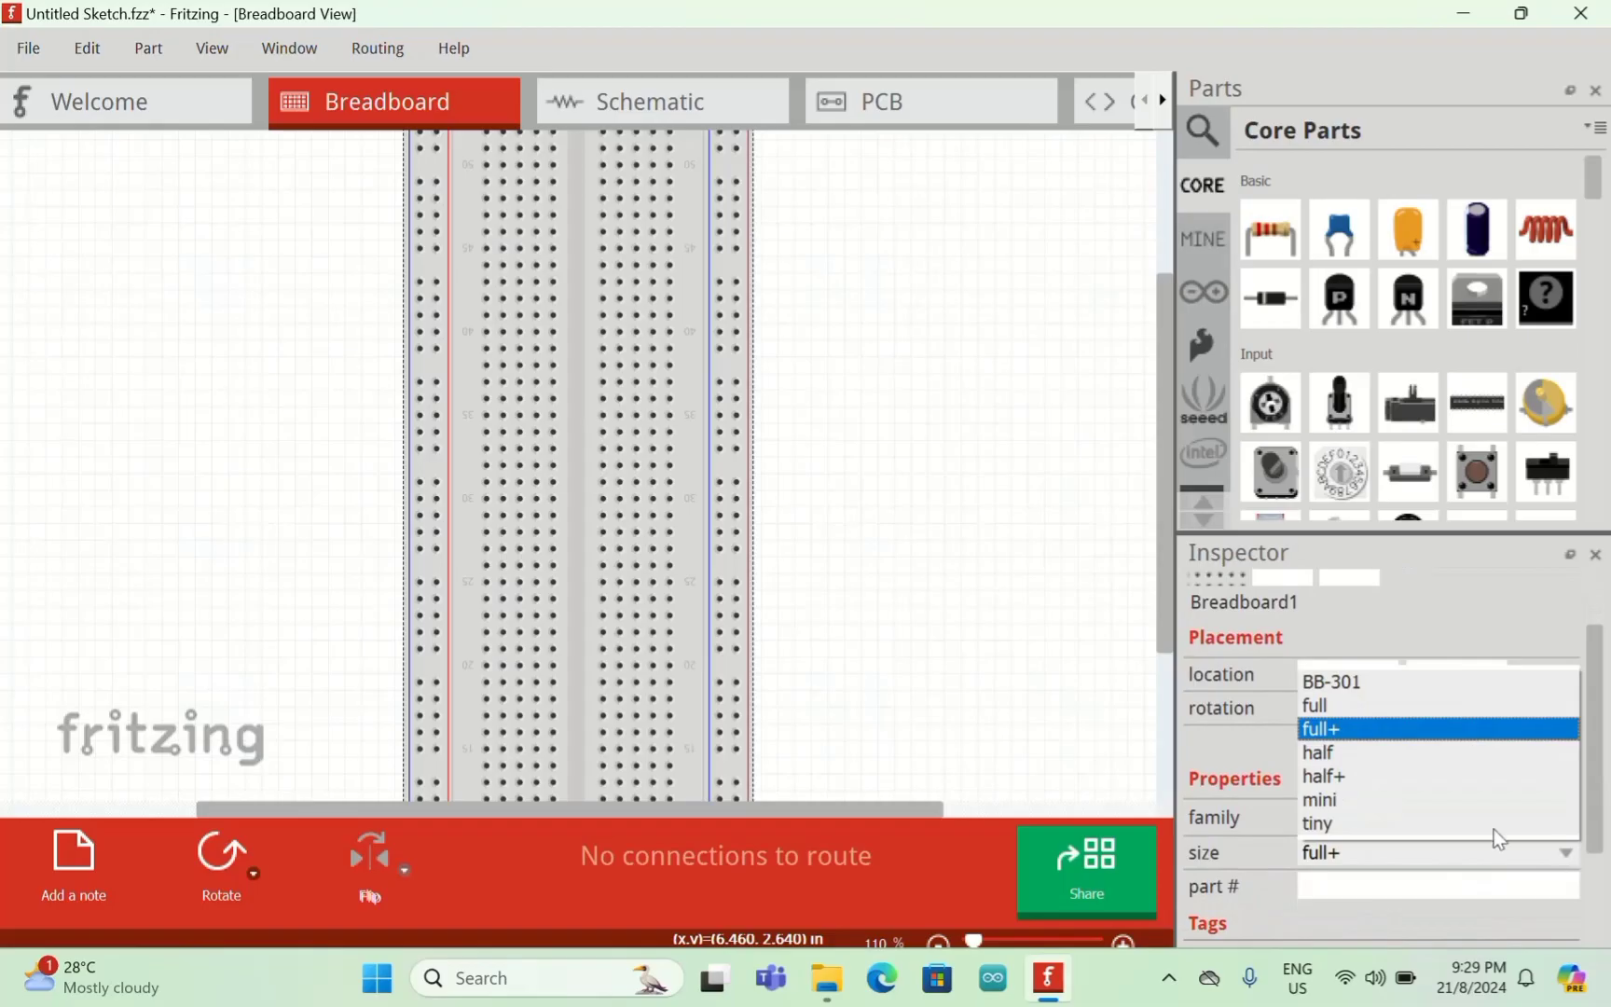
{"action": "left_click", "coordinate": [1310, 752]}
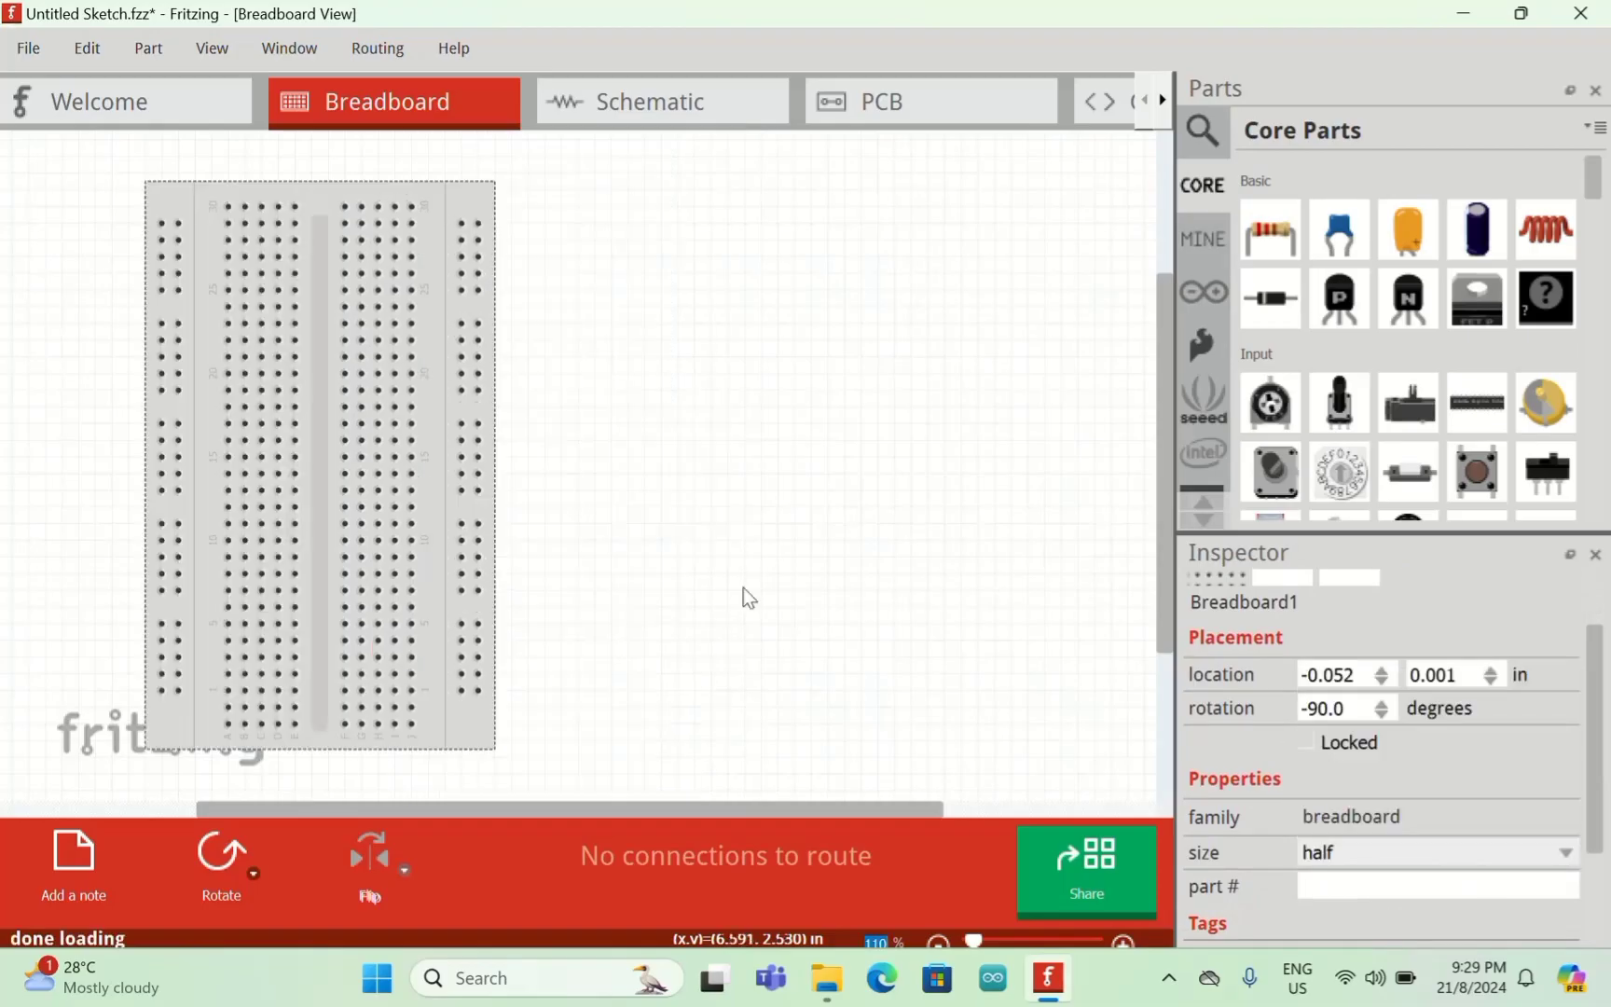
Step: Move the half-size breadboard to about 0.248, -0.200 in and set its rotation to 90 degrees
{"action": "left_click_drag", "start_coordinate": [462, 353], "coordinate": [470, 349]}
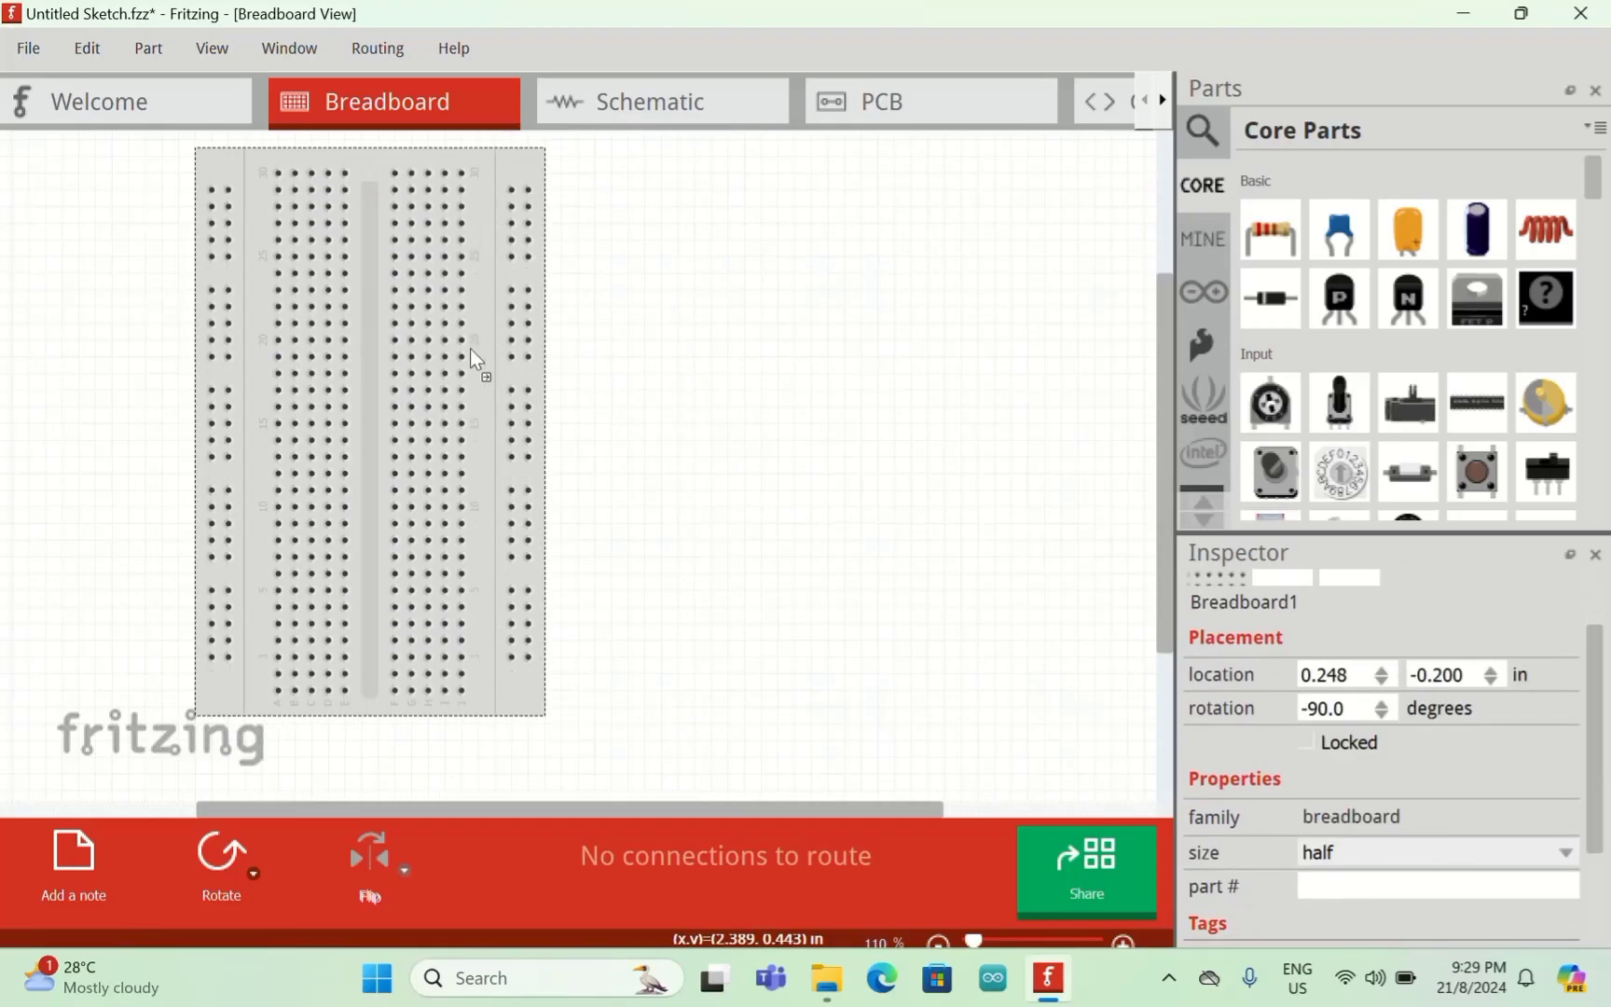
{"action": "left_click", "coordinate": [1311, 711]}
{"action": "key", "text": "BackSpace"}
{"action": "key", "text": "Return"}
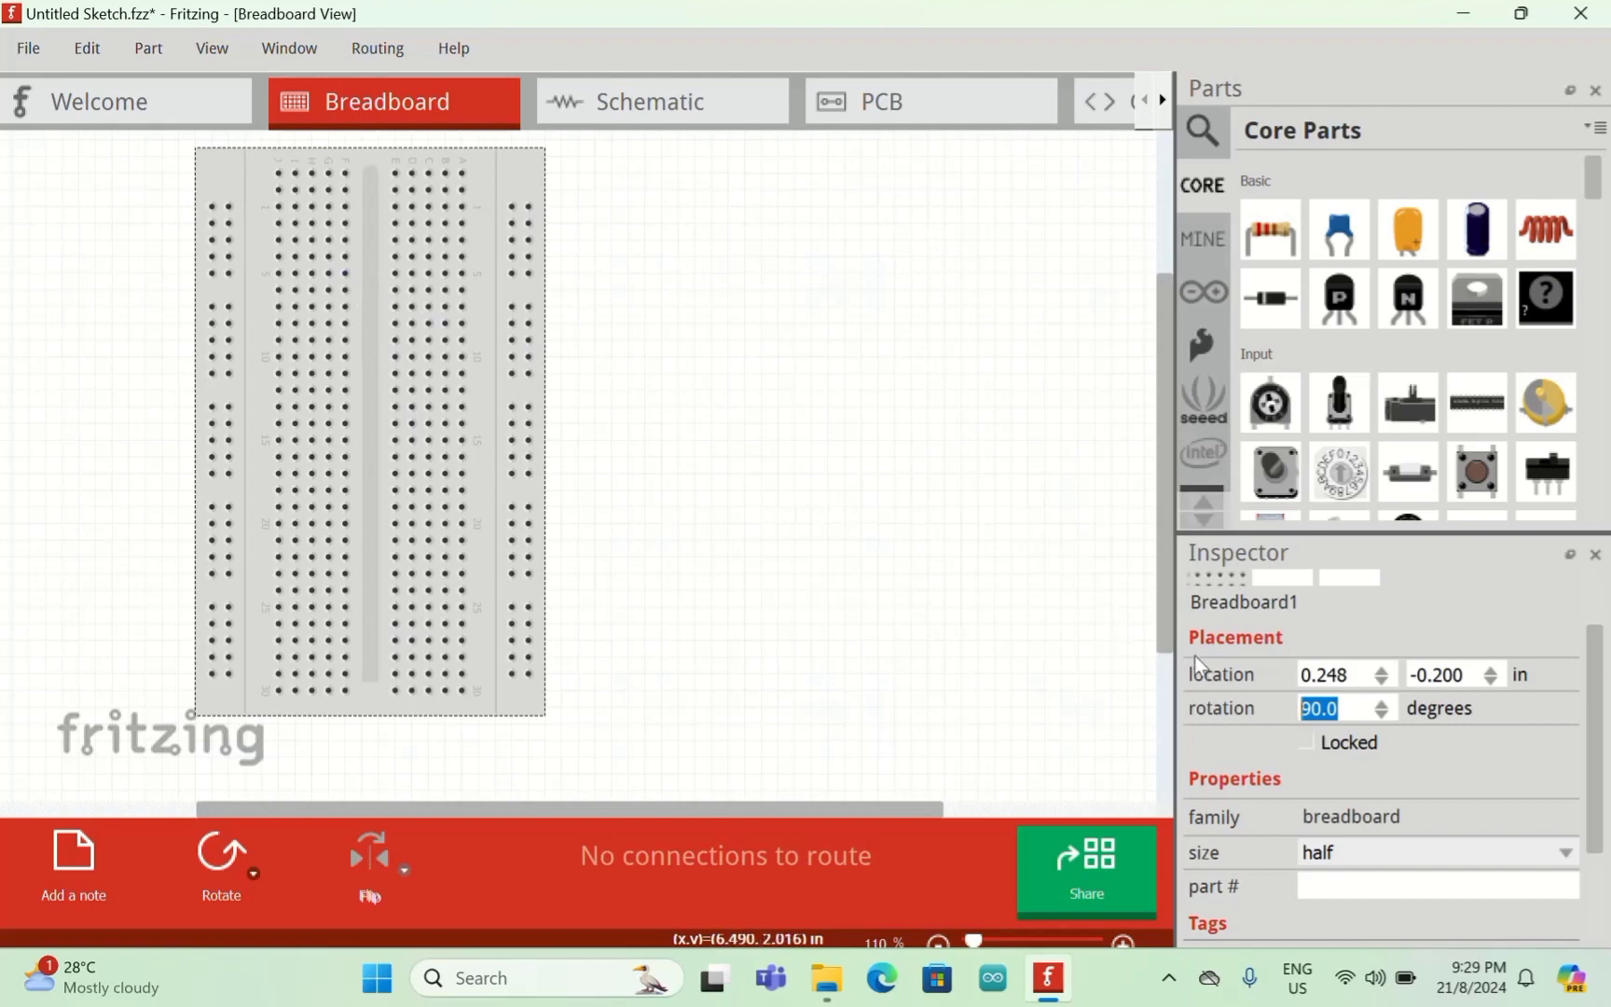
Step: Try a rotation of 180 degrees on the breadboard and set it back to 90 degrees
{"action": "type", "text": "180"}
{"action": "key", "text": "Return"}
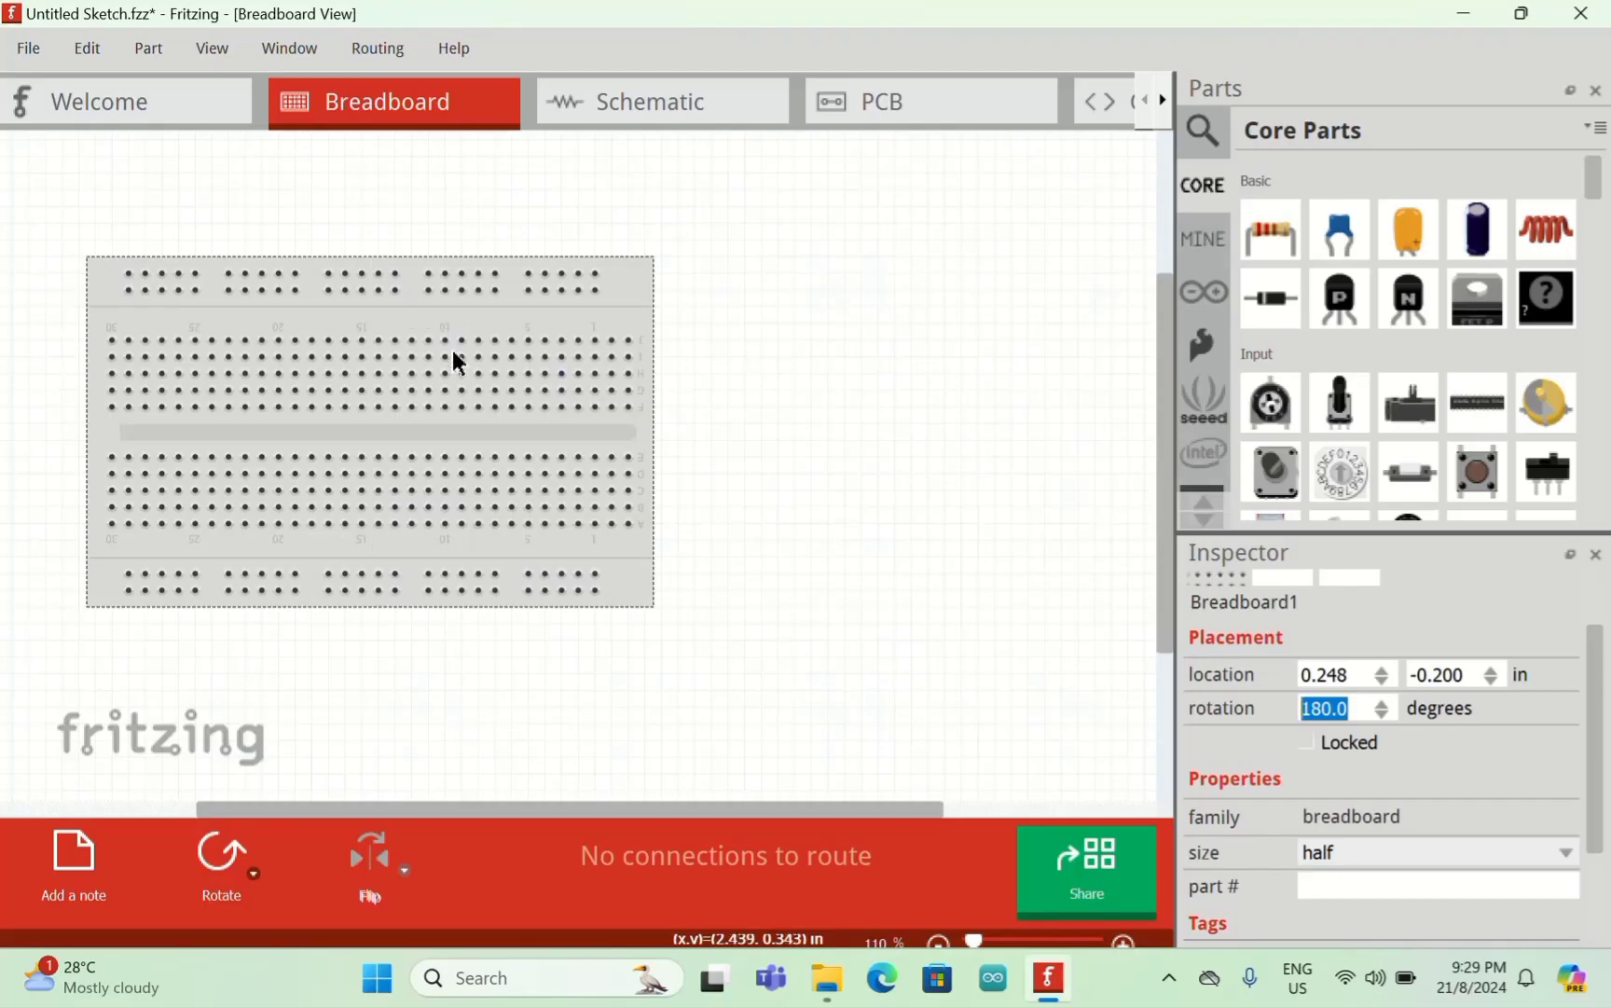
{"action": "left_click", "coordinate": [1315, 712]}
{"action": "key", "text": "BackSpace"}
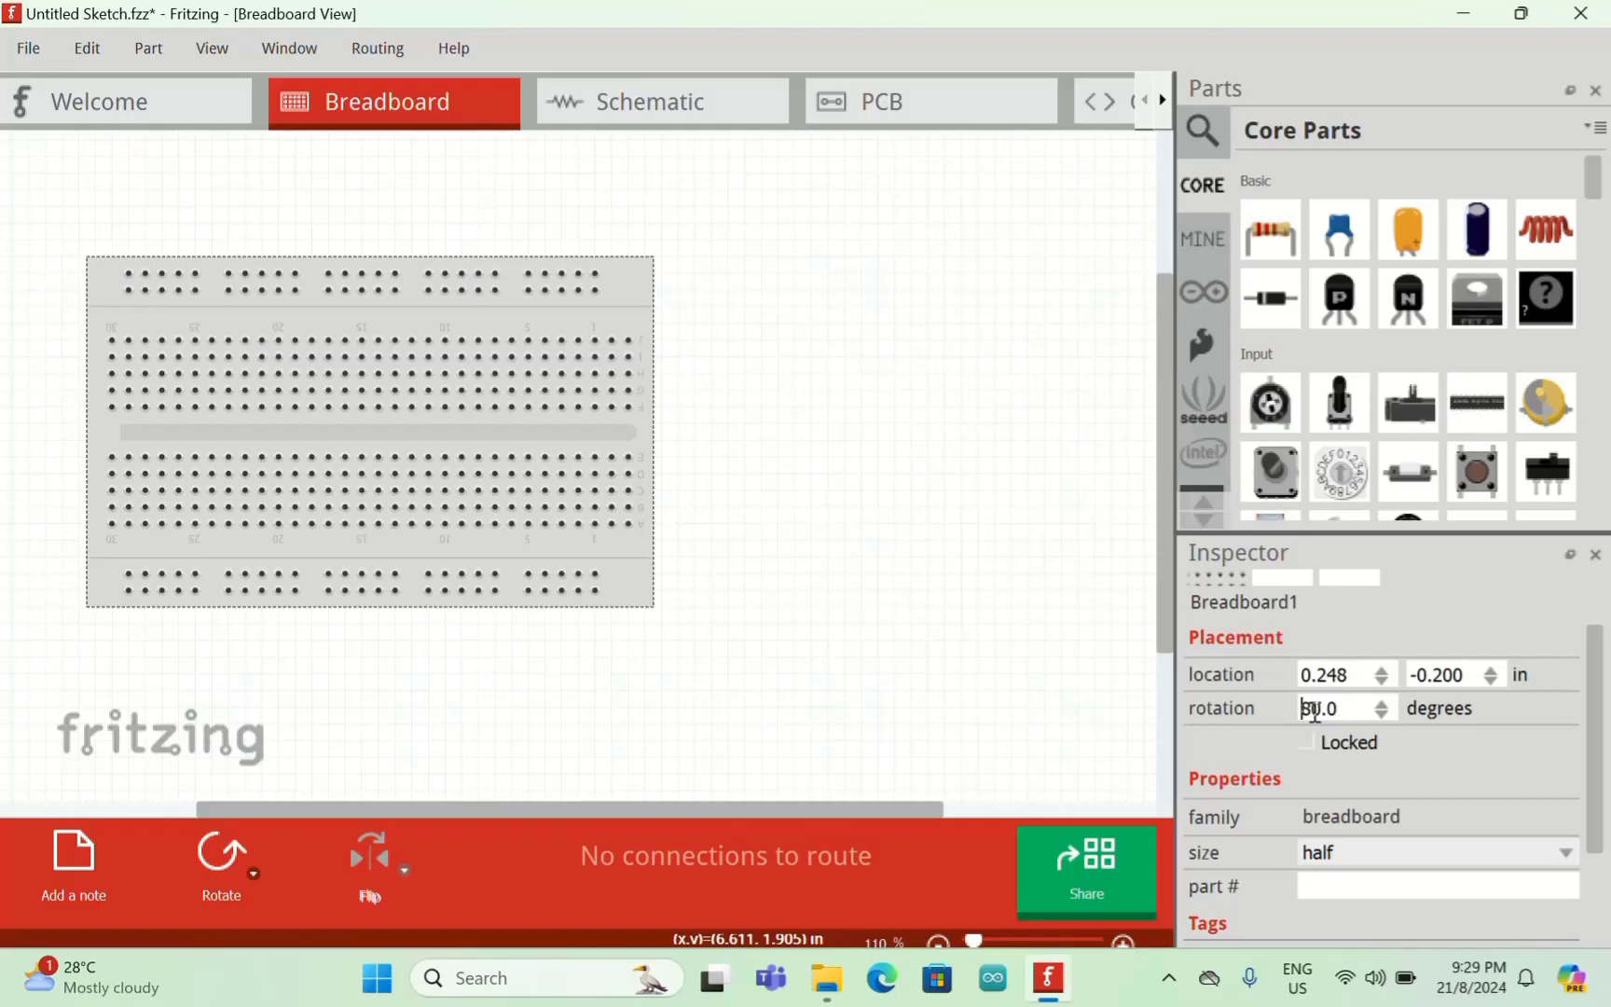
{"action": "type", "text": "0"}
{"action": "key", "text": "BackSpace"}
{"action": "key", "text": "Delete"}
{"action": "key", "text": "Delete"}
{"action": "key", "text": "Delete"}
{"action": "key", "text": "Delete"}
{"action": "type", "text": "90"}
{"action": "key", "text": "Return"}
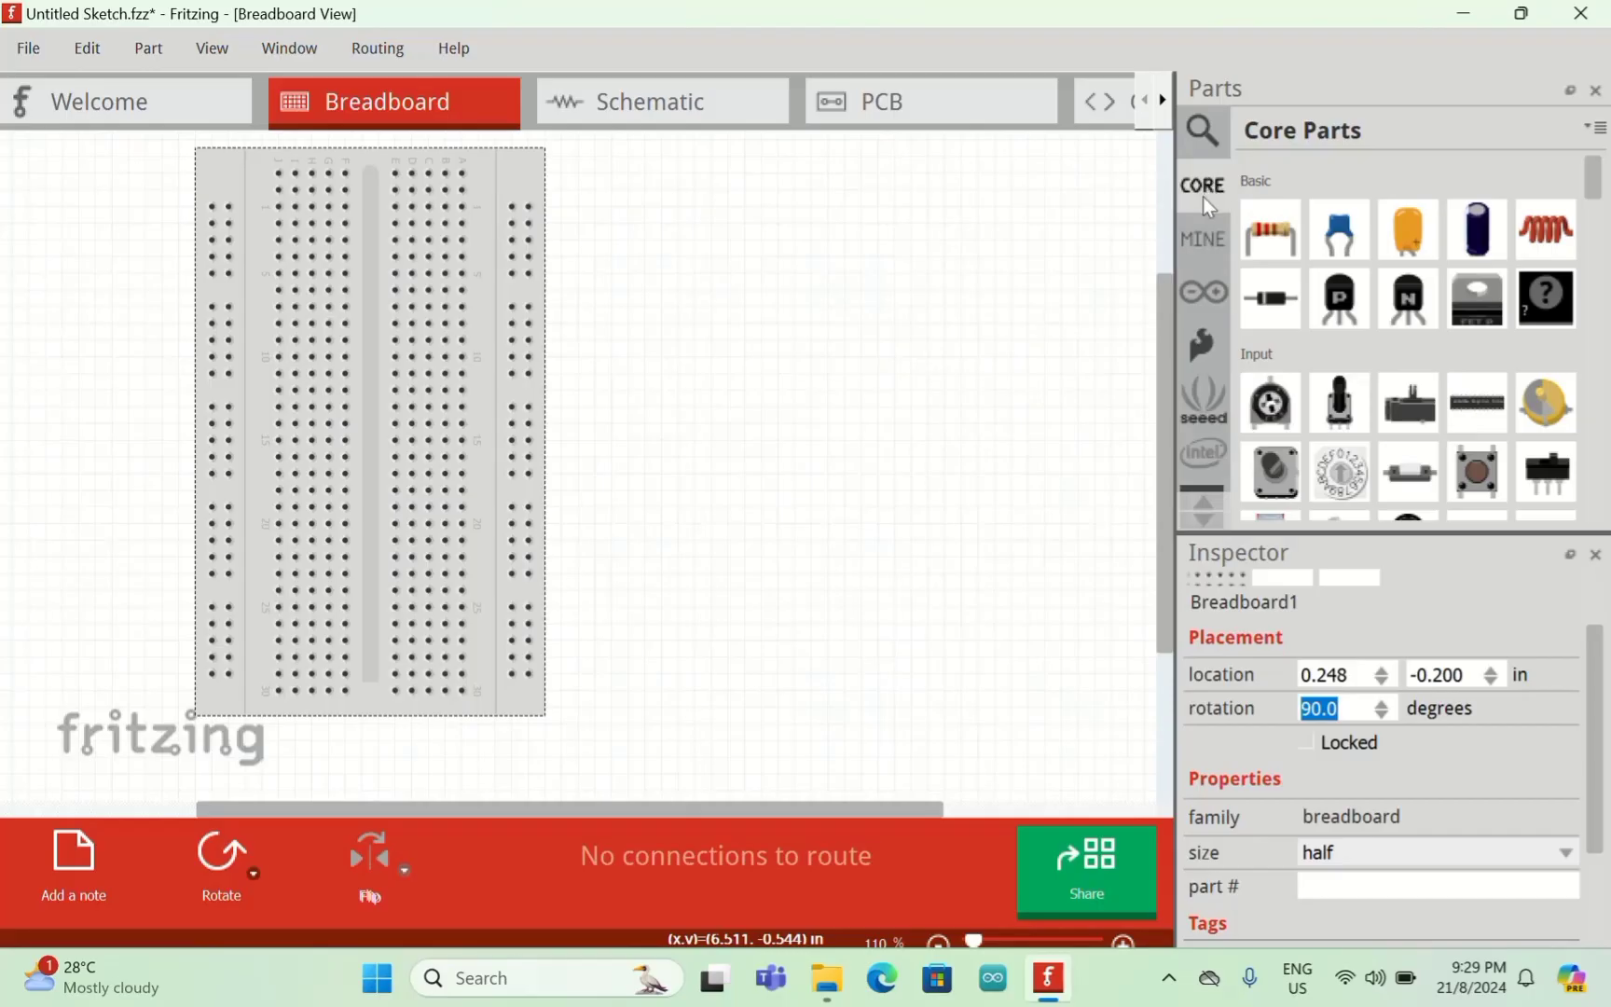
Step: Search the parts library for "arduino uno"
{"action": "left_click", "coordinate": [1205, 292]}
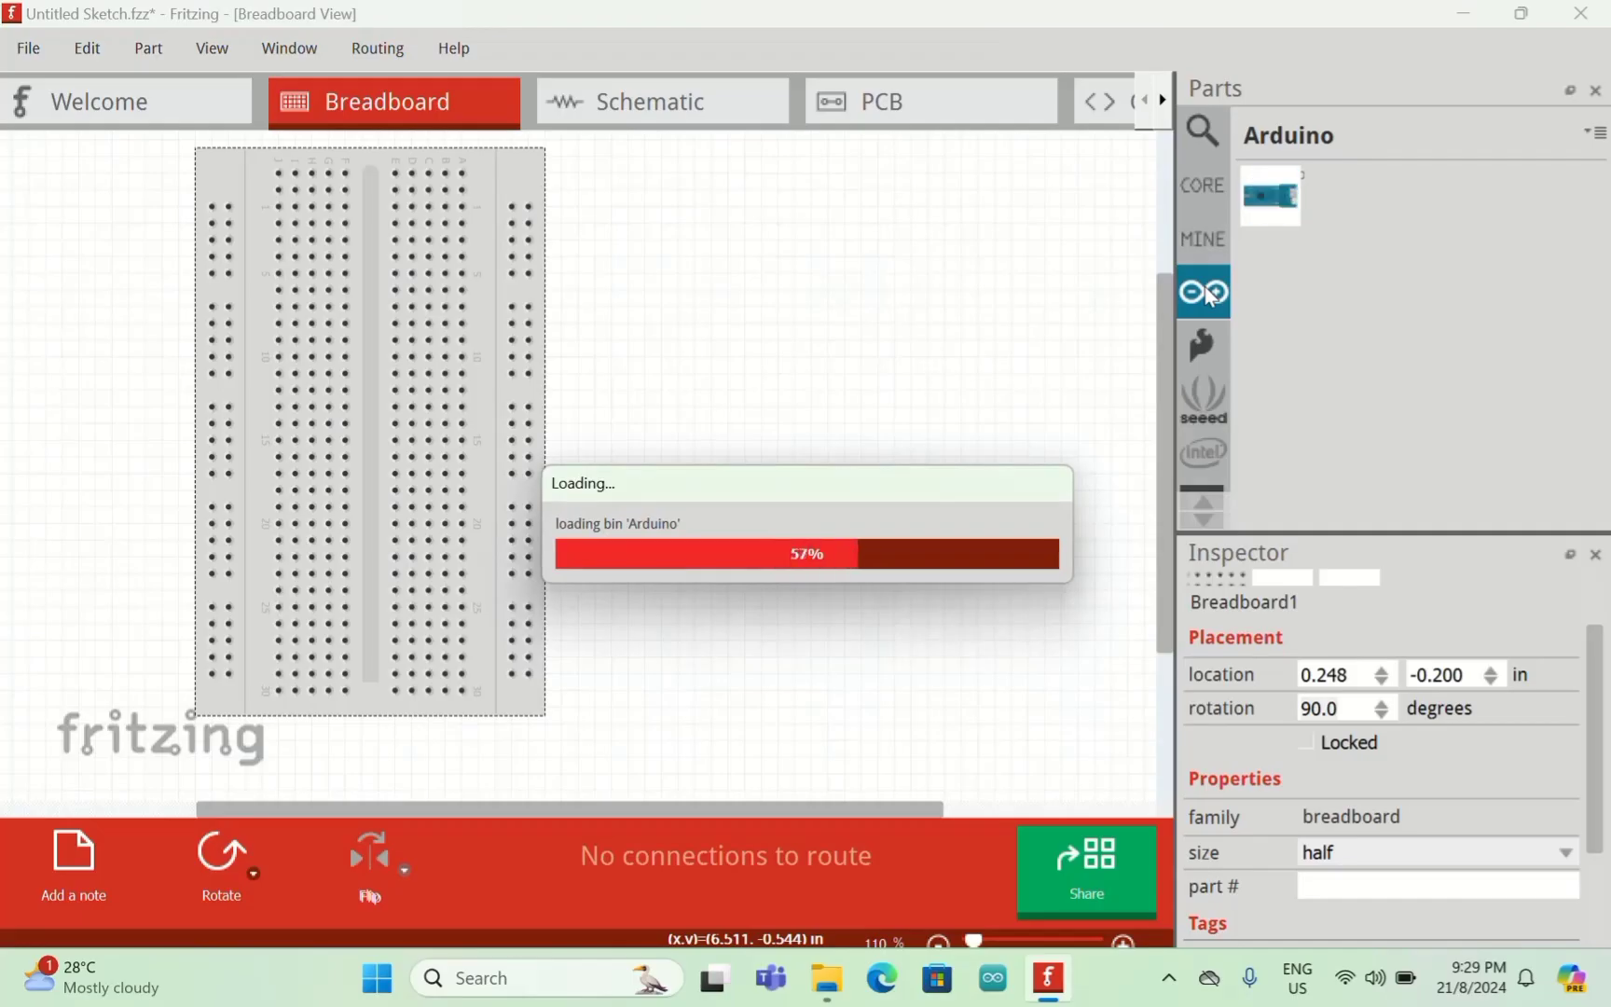
{"action": "left_click", "coordinate": [1205, 140]}
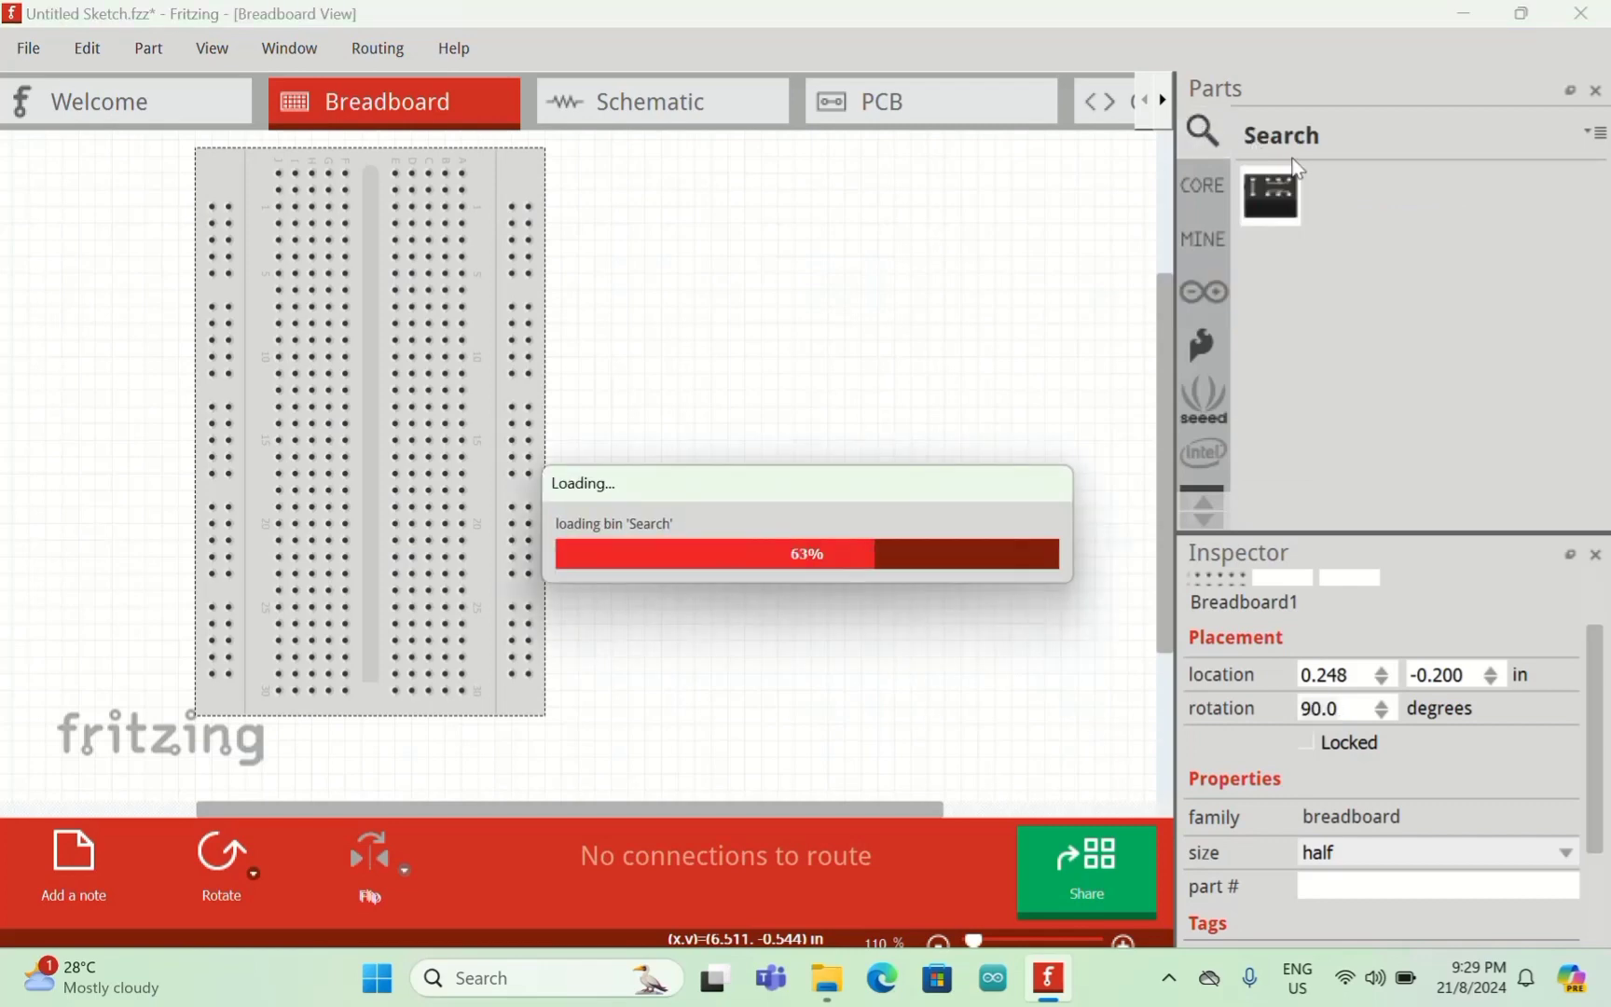
{"action": "left_click", "coordinate": [1313, 140]}
{"action": "key", "text": "BackSpace"}
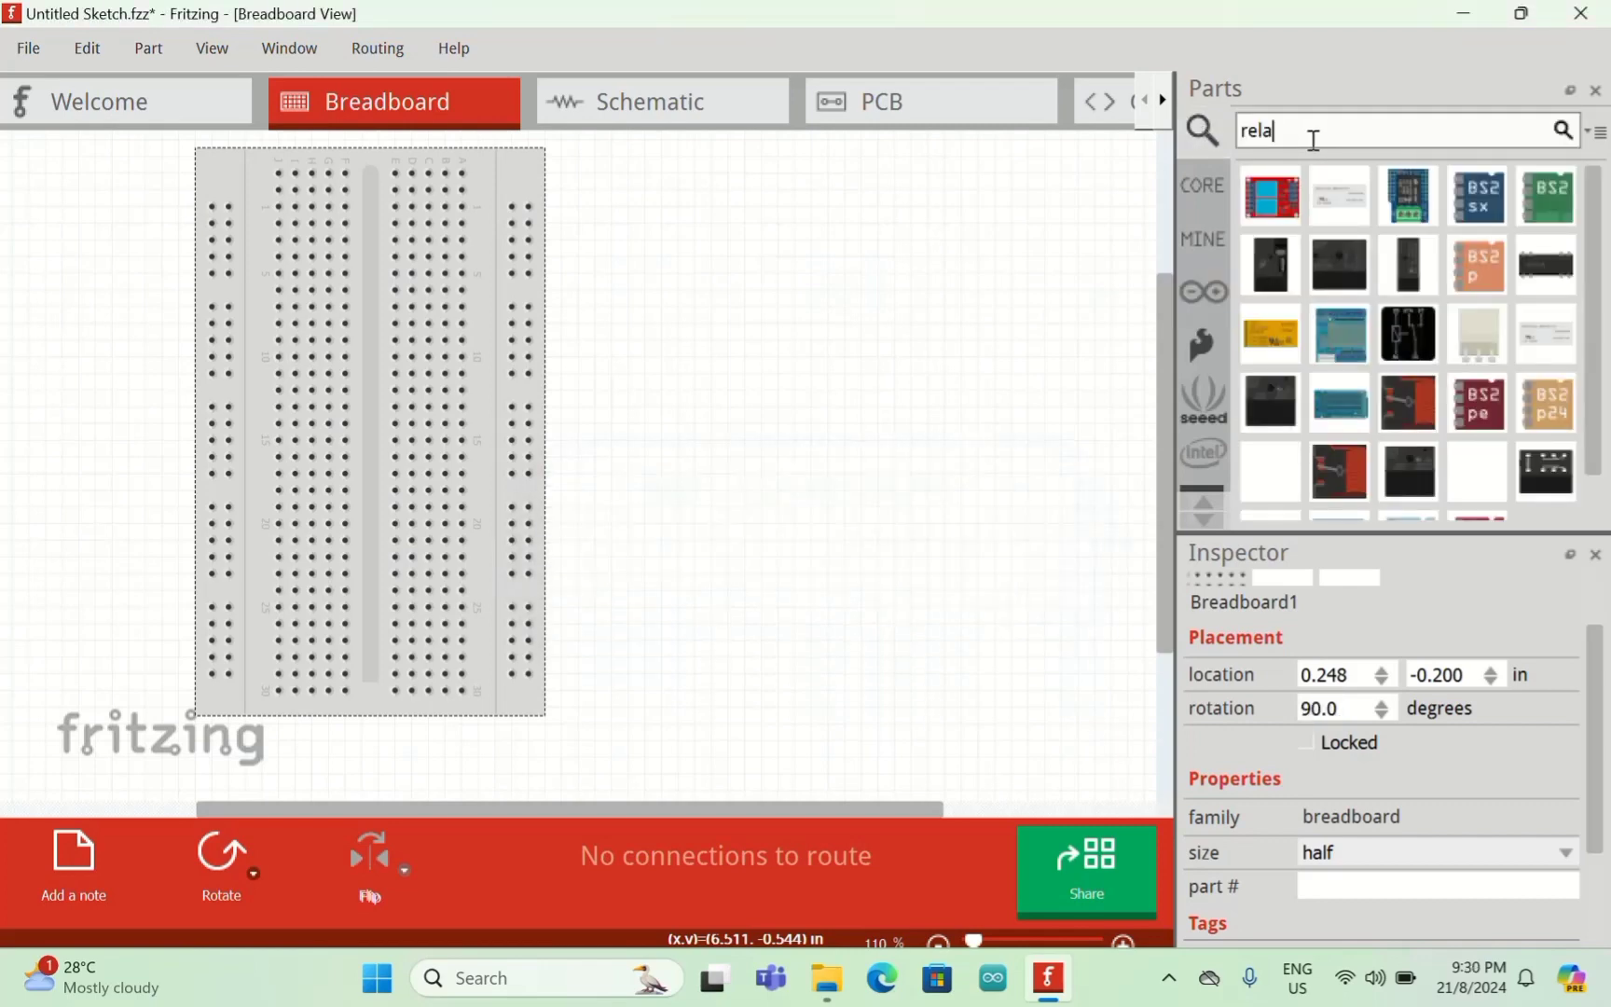
{"action": "key", "text": "BackSpace"}
{"action": "key", "text": "BackSpace"}
{"action": "key", "text": "BackSpace"}
{"action": "key", "text": "BackSpace"}
{"action": "type", "text": "arduino uno"}
{"action": "key", "text": "Return"}
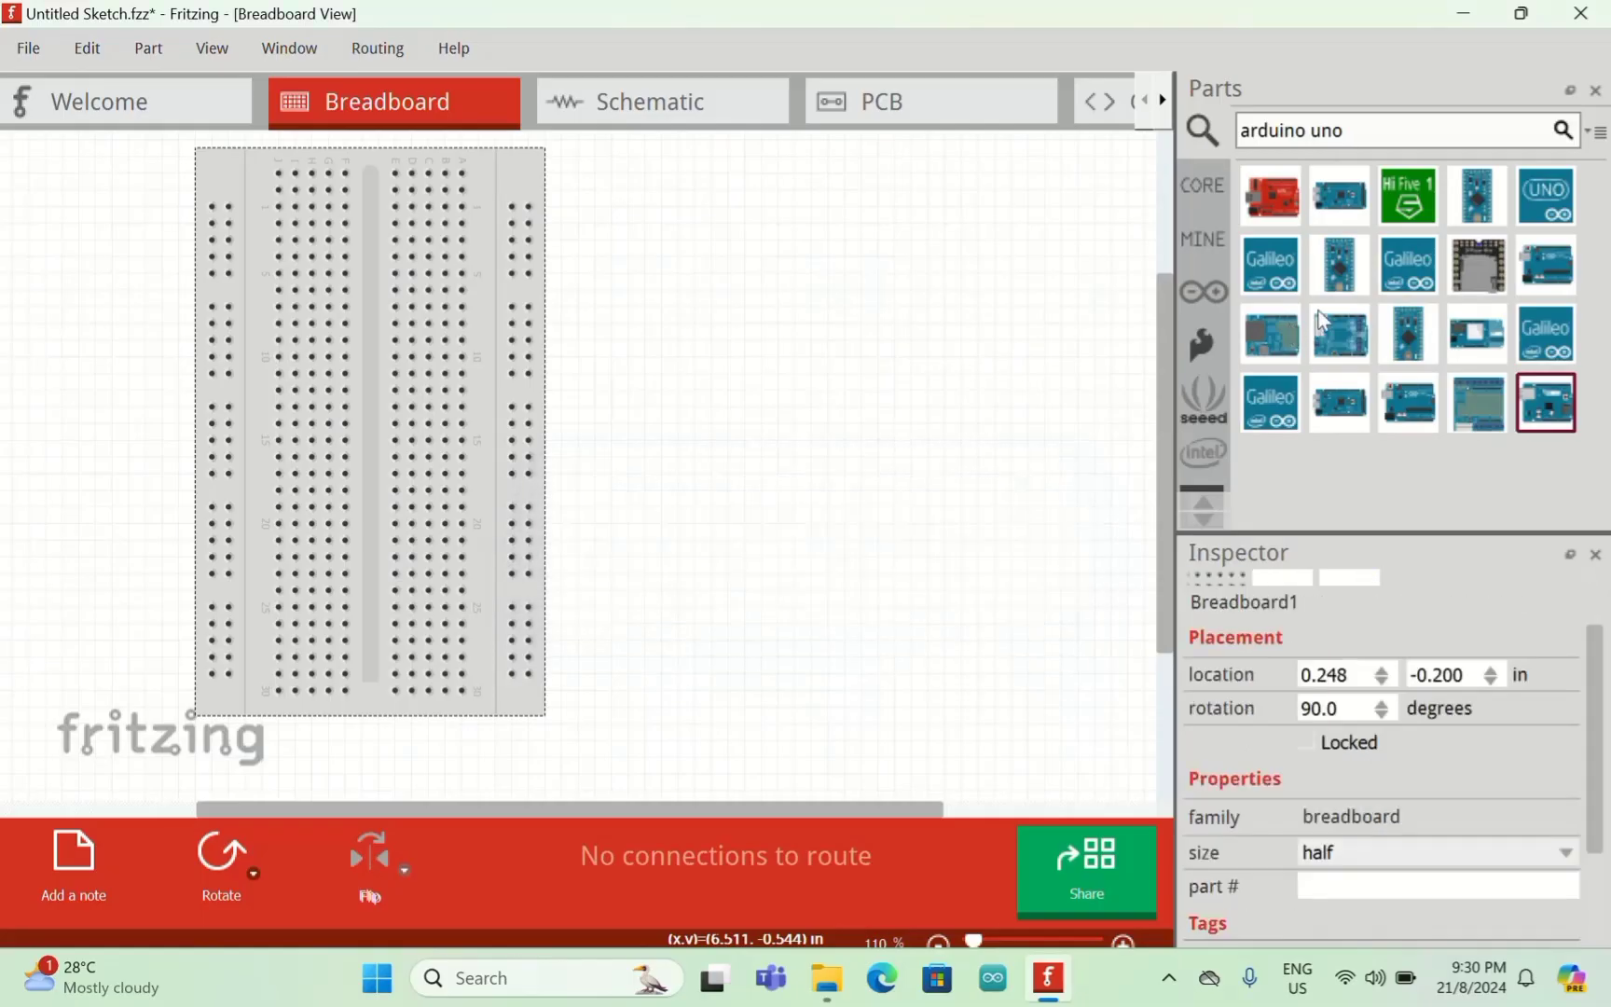
Step: Place an Arduino UNO (Rev3) beside the breadboard, arranging the breadboard at about -0.452, -0.200 in and the Arduino at about 2.510, -0.500 in
{"action": "mouse_move", "coordinate": [1338, 261]}
{"action": "left_click_drag", "start_coordinate": [1408, 403], "coordinate": [632, 274]}
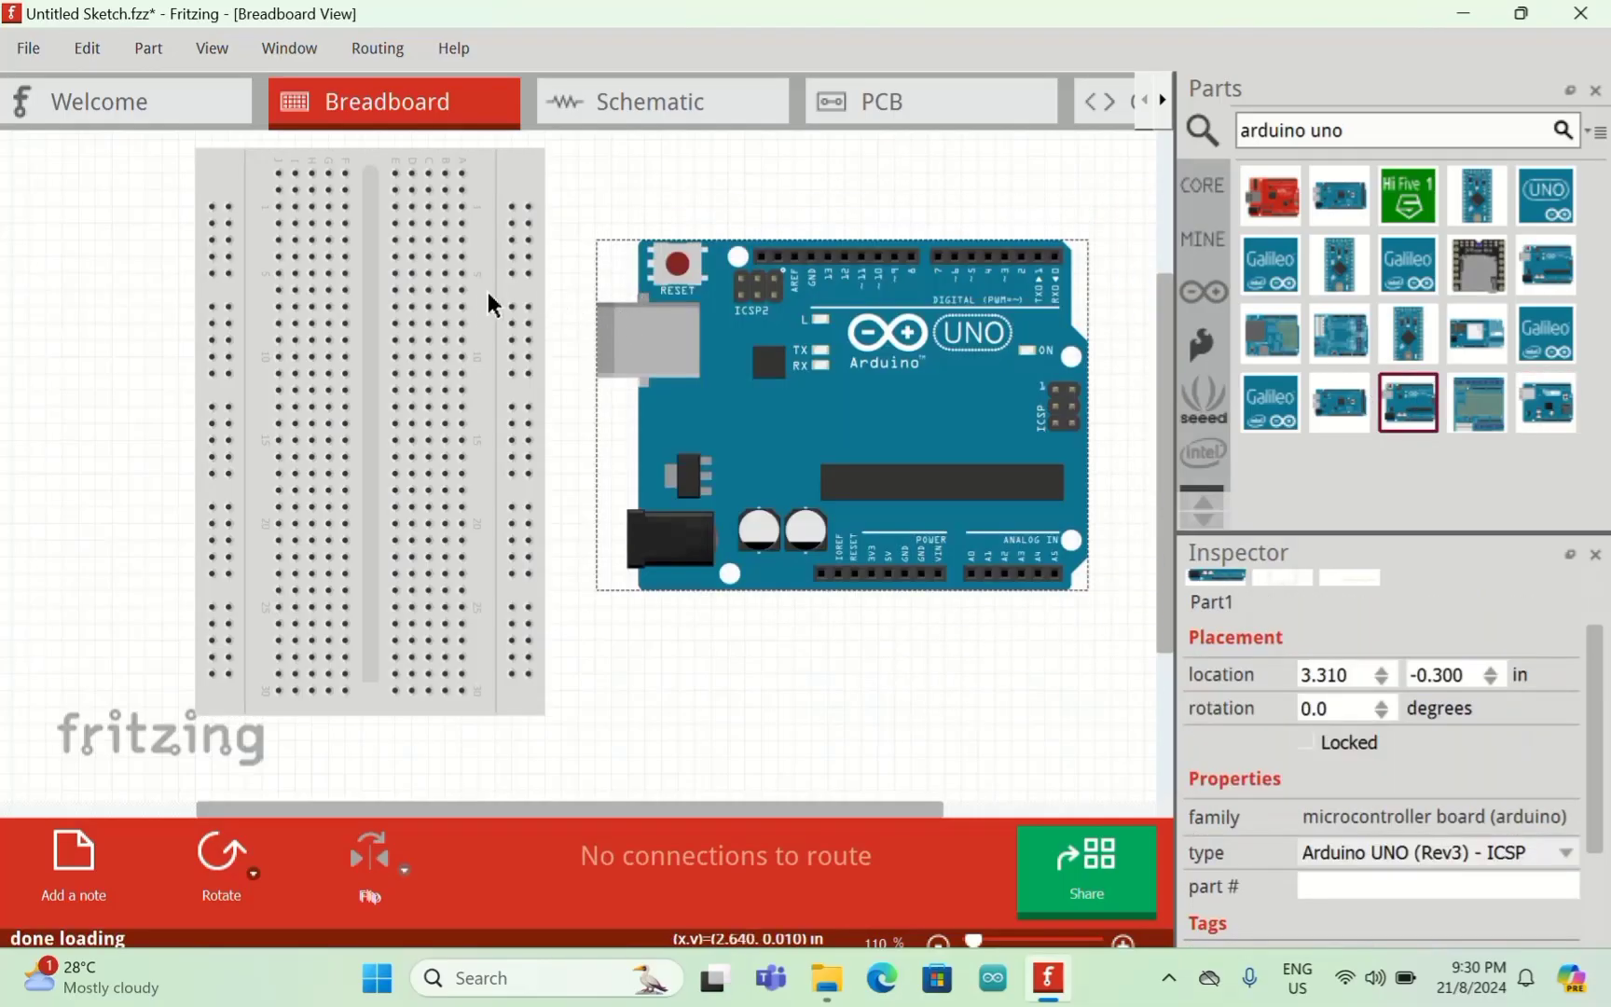
{"action": "left_click_drag", "start_coordinate": [438, 293], "coordinate": [370, 295]}
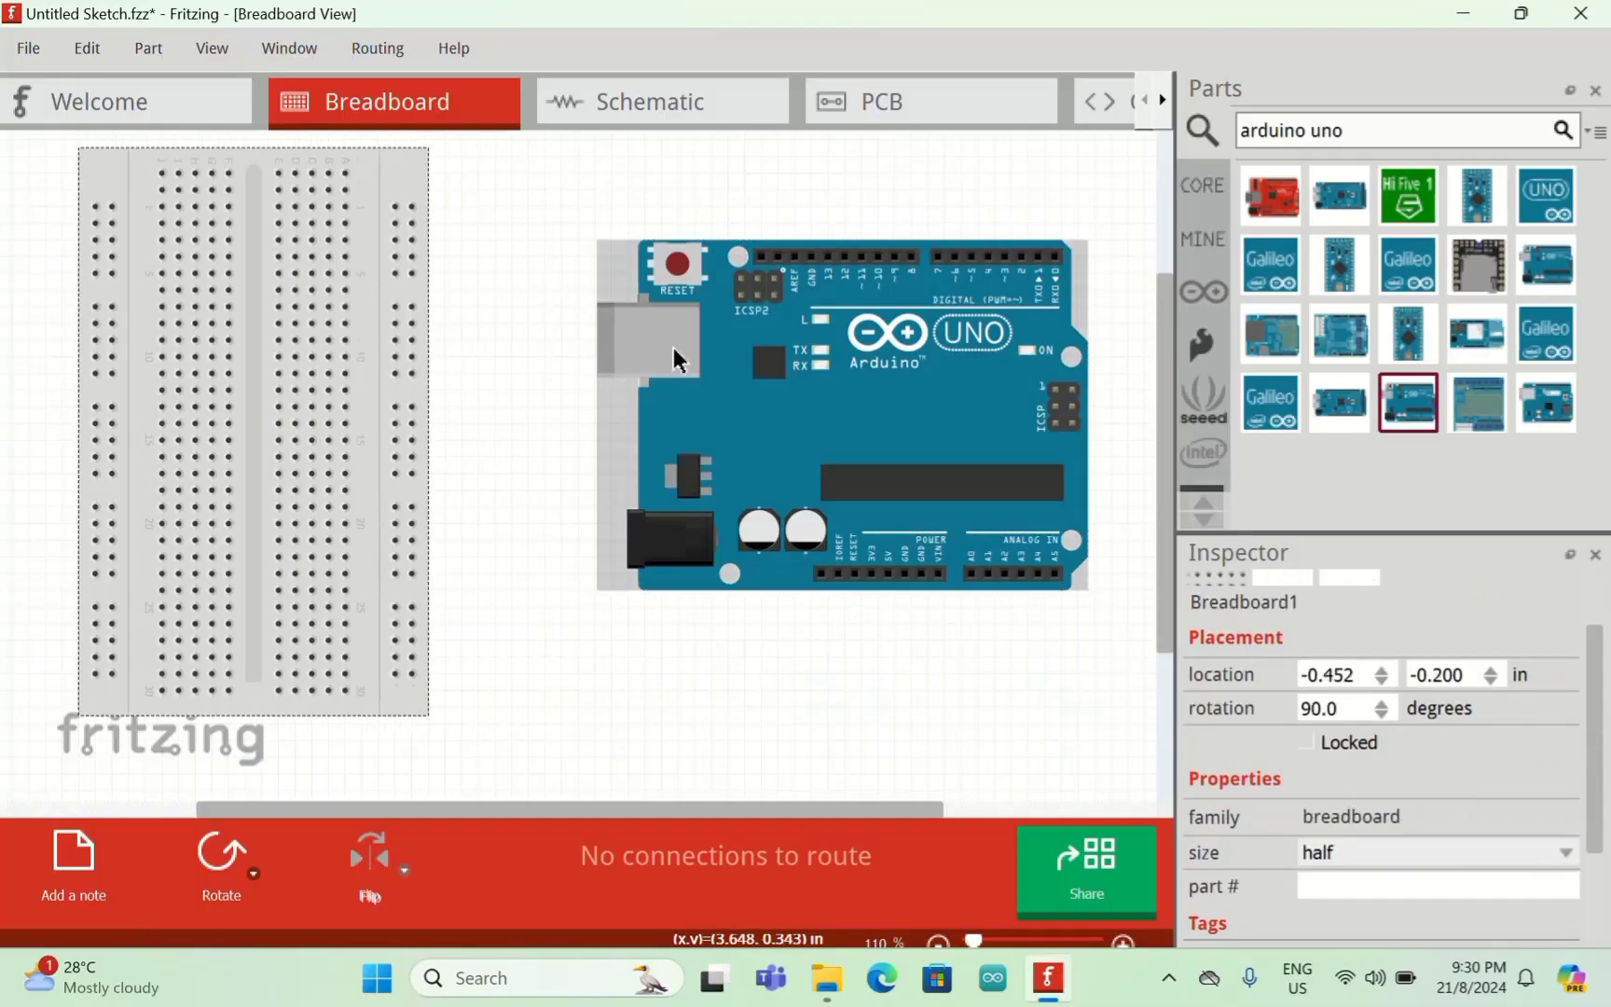
{"action": "left_click_drag", "start_coordinate": [677, 359], "coordinate": [544, 319]}
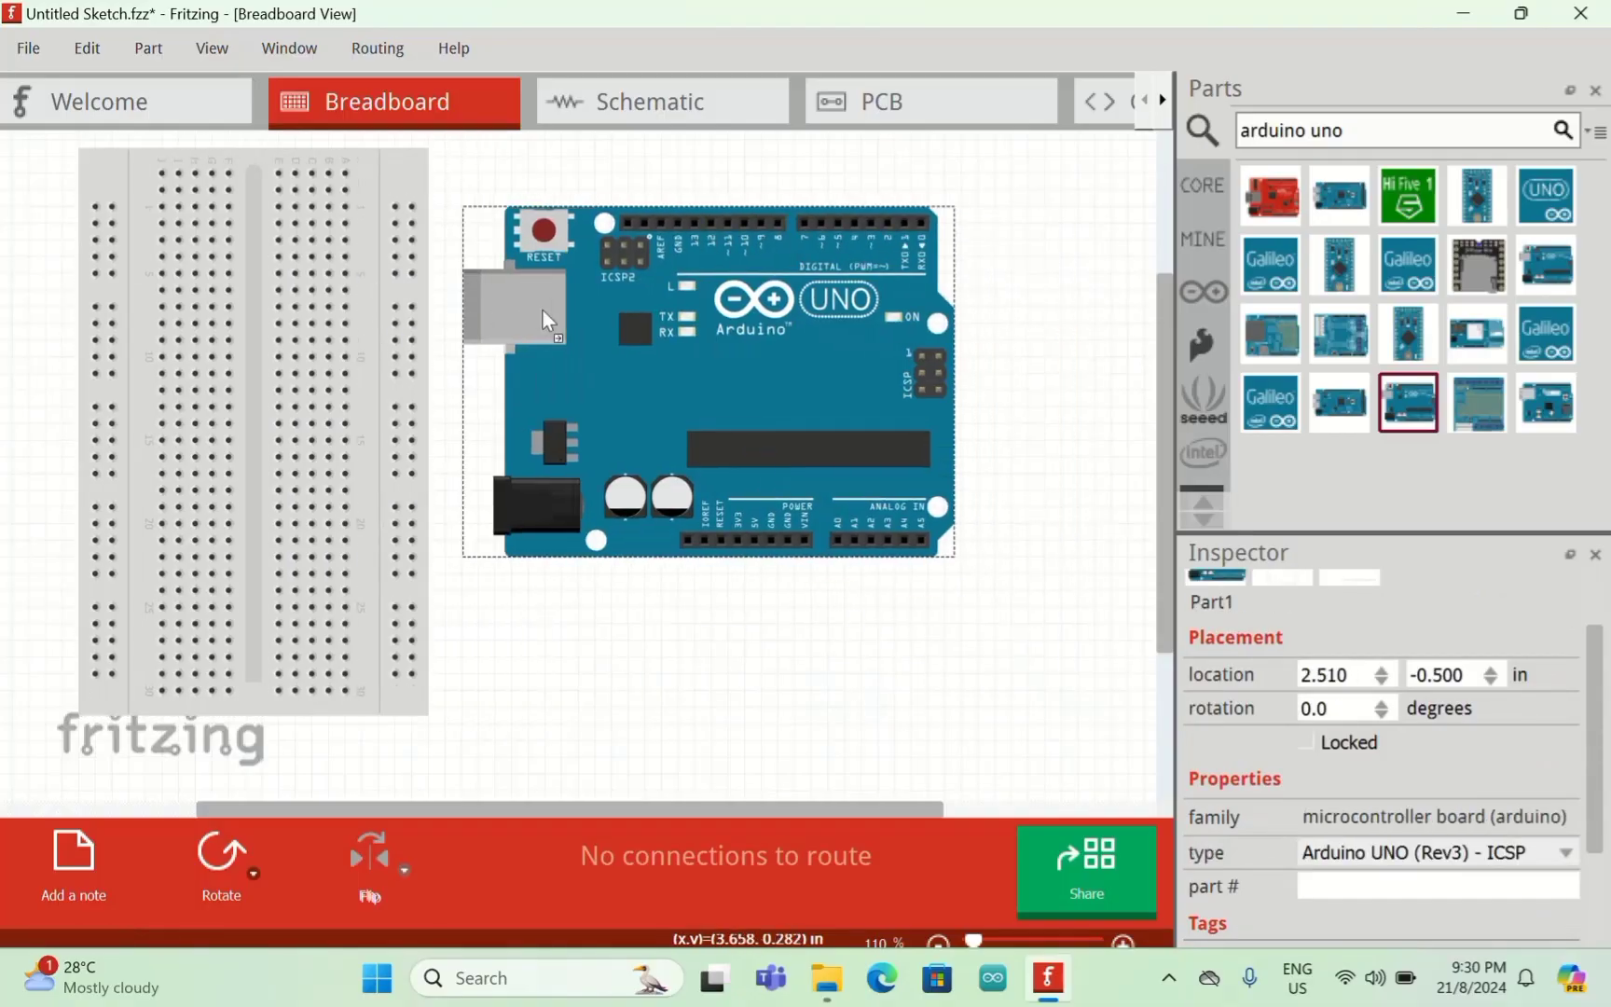
Step: Rotate the Arduino UNO to 90 degrees and move it next to the breadboard at about 2.275, -0.065 in
{"action": "left_click", "coordinate": [1311, 711]}
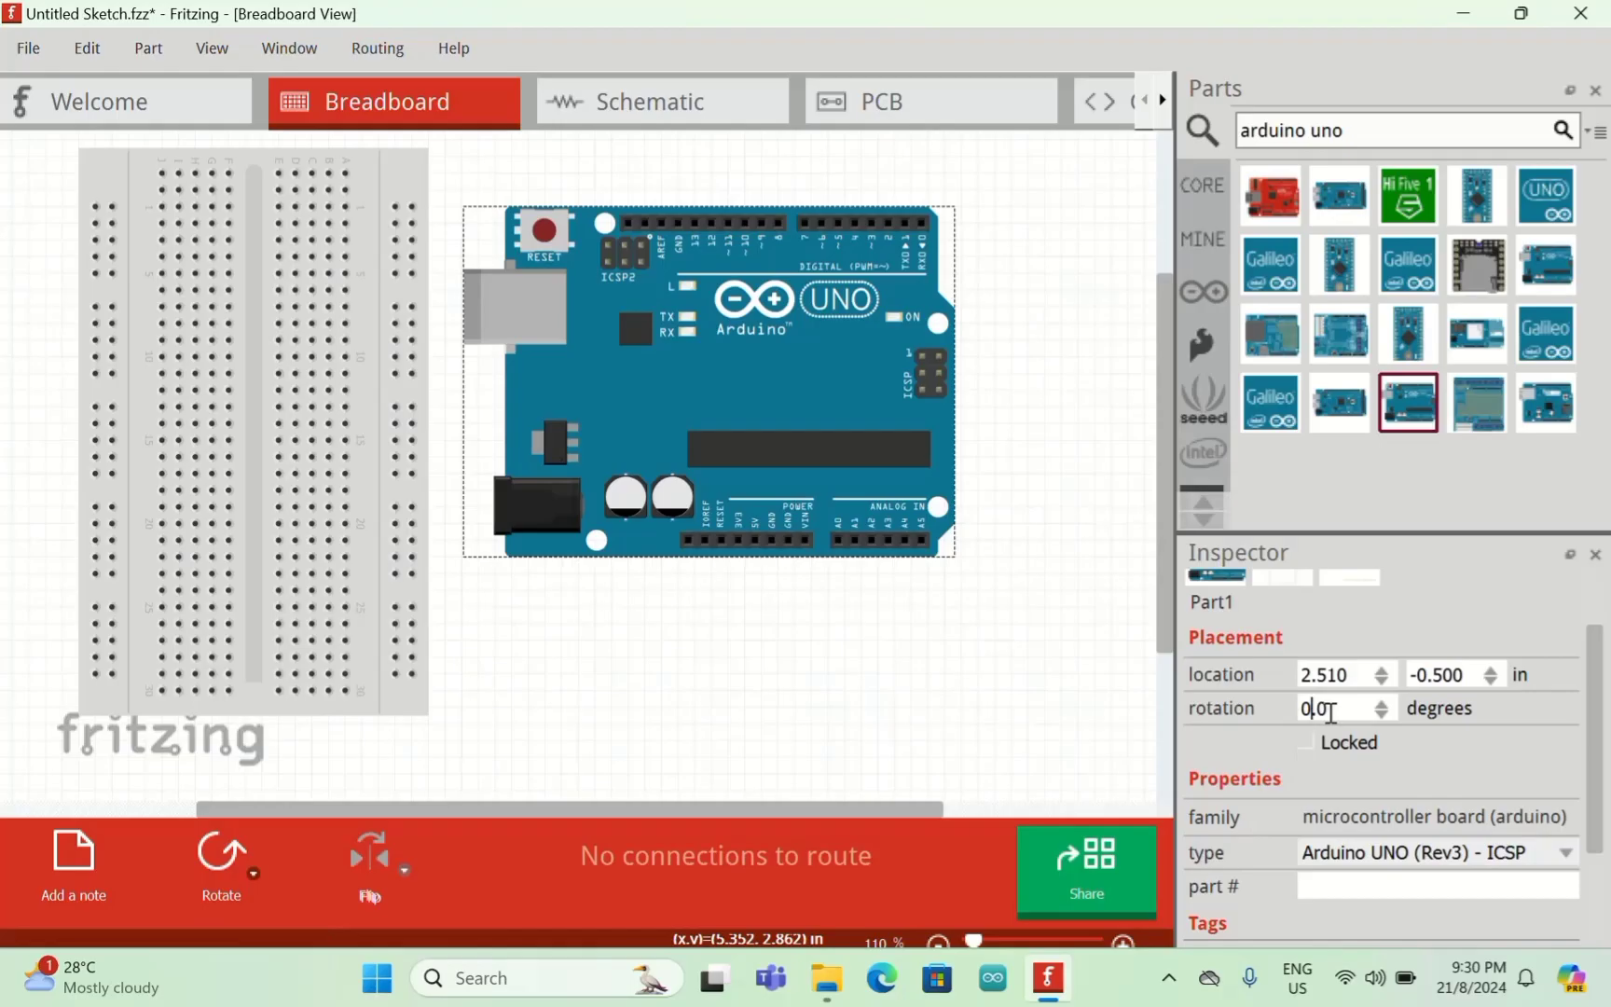
{"action": "key", "text": "BackSpace"}
{"action": "type", "text": "90"}
{"action": "key", "text": "Return"}
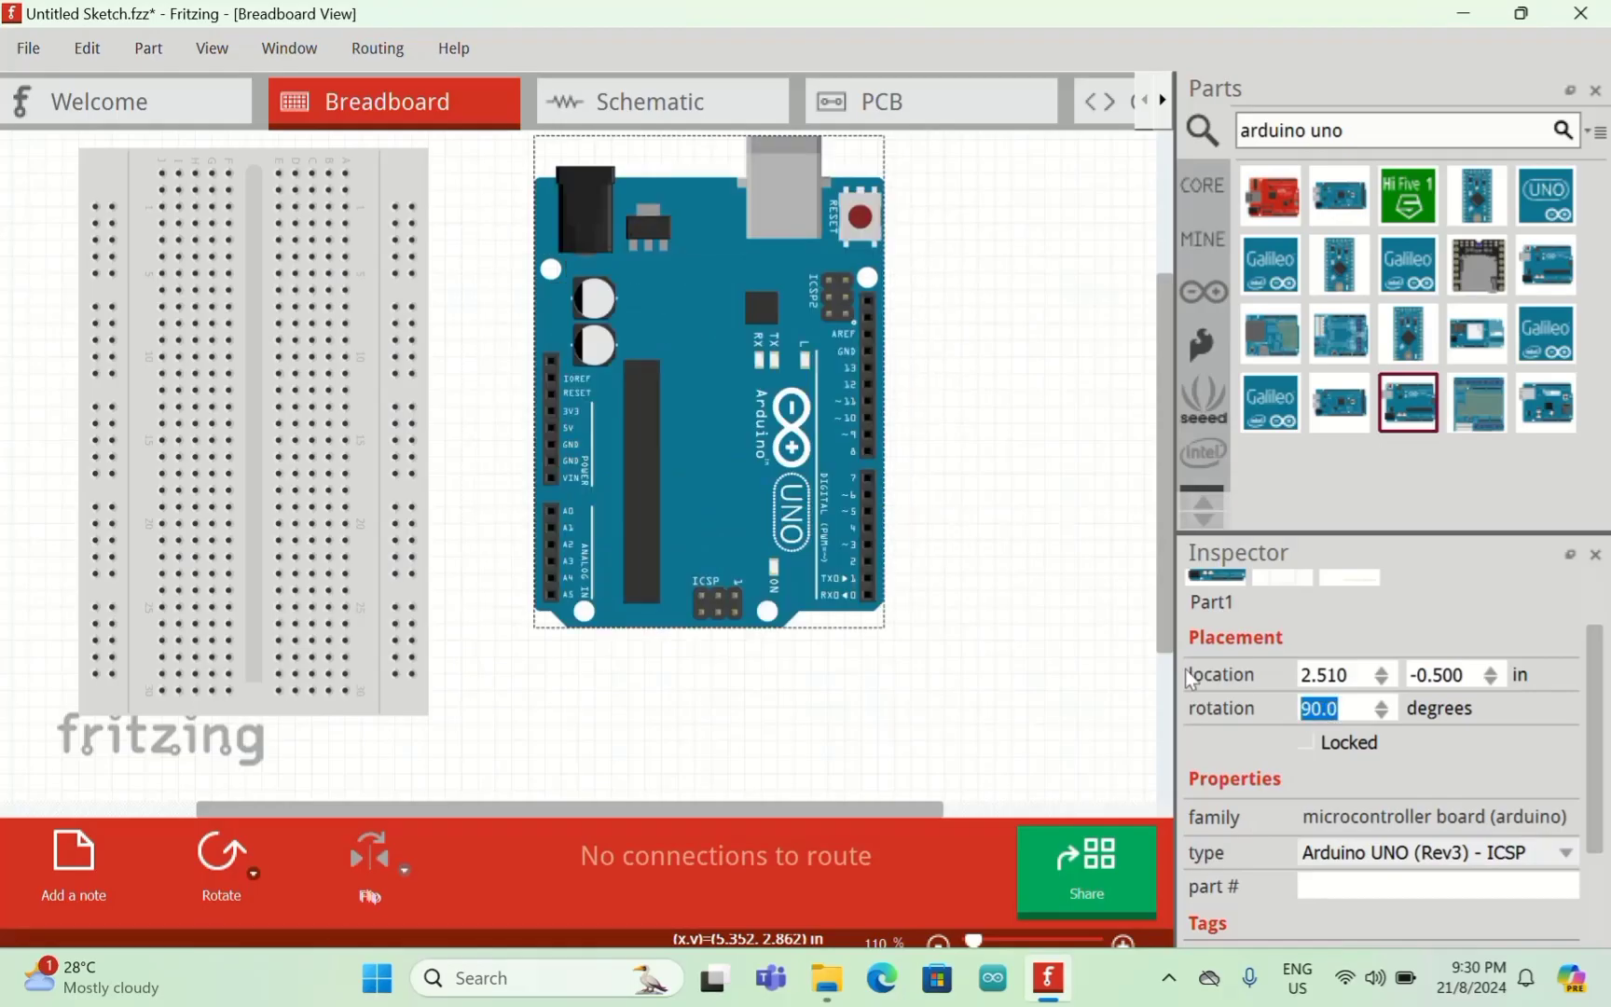
{"action": "left_click_drag", "start_coordinate": [647, 341], "coordinate": [609, 399]}
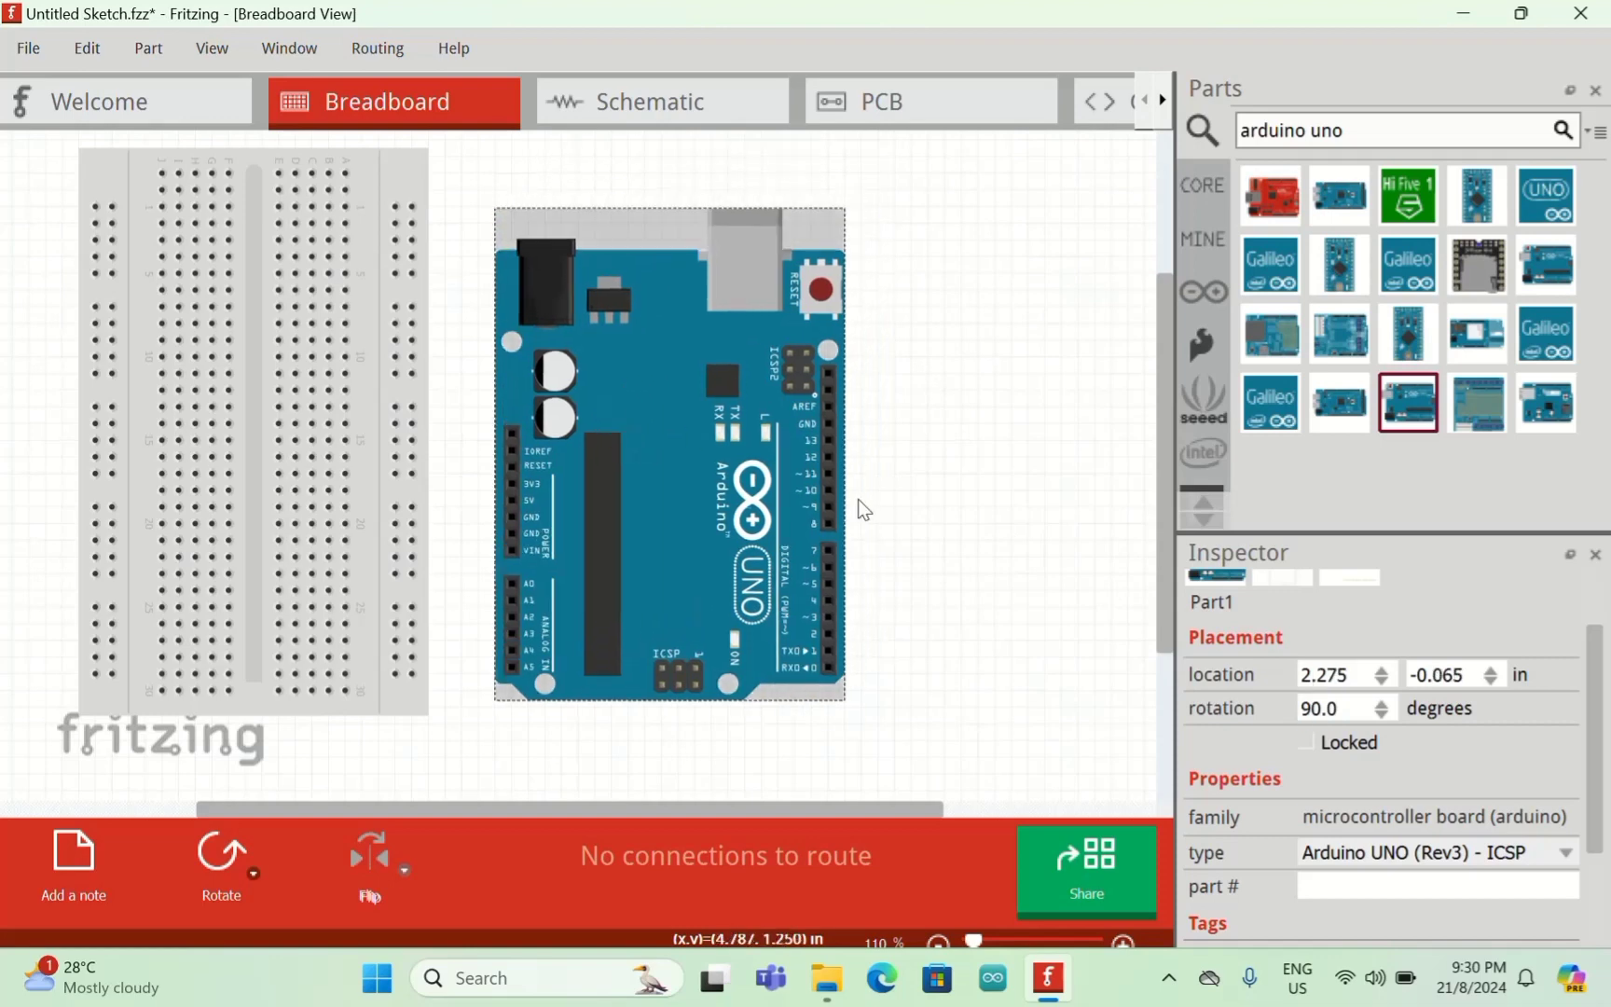
{"action": "scroll", "coordinate": [868, 508], "scroll_direction": "down", "scroll_amount": 2, "text": "ctrl"}
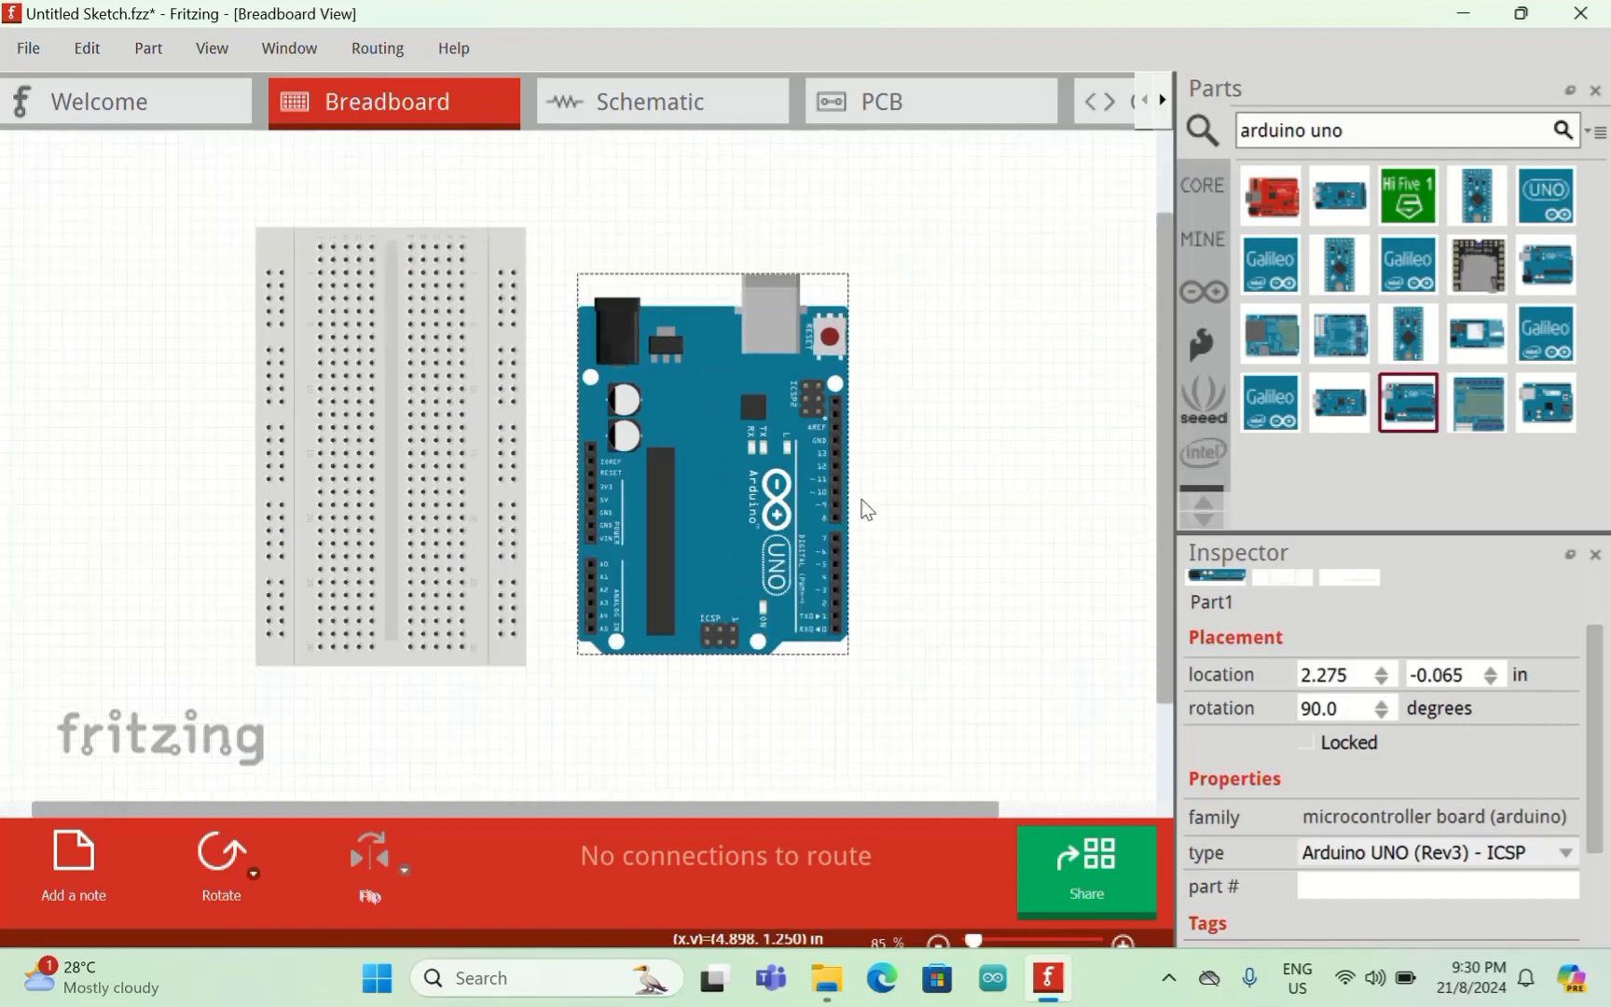
{"action": "left_click_drag", "start_coordinate": [831, 805], "coordinate": [793, 807]}
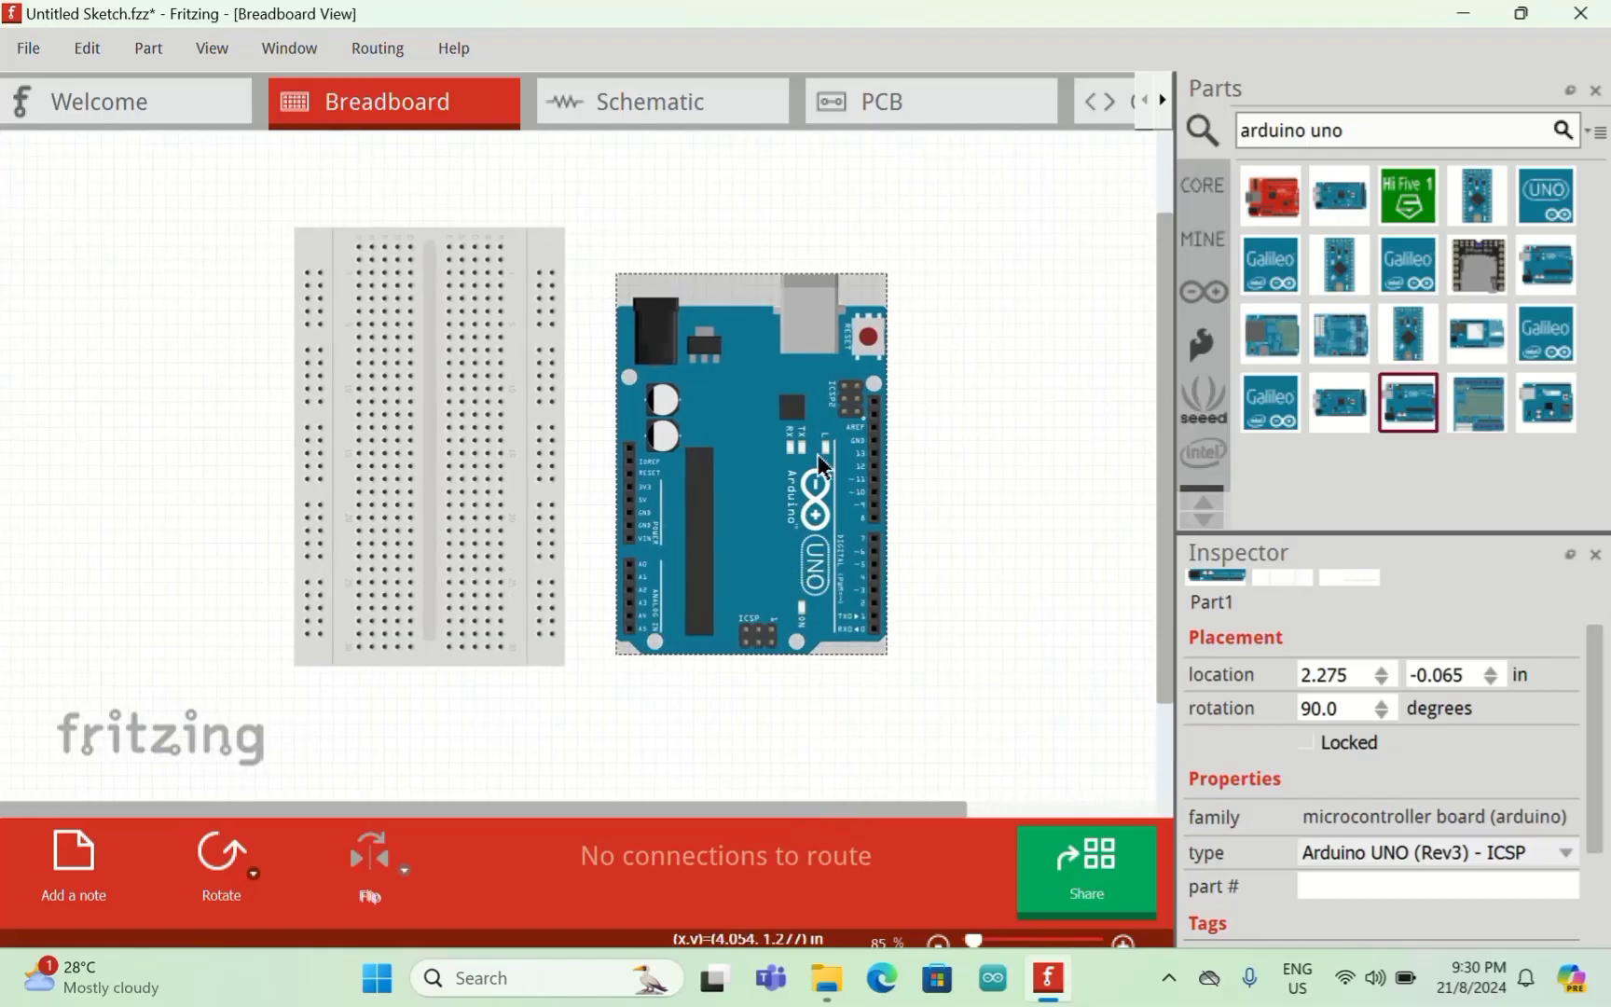
Step: Clear the Arduino search term from the parts search
{"action": "left_click", "coordinate": [1374, 131]}
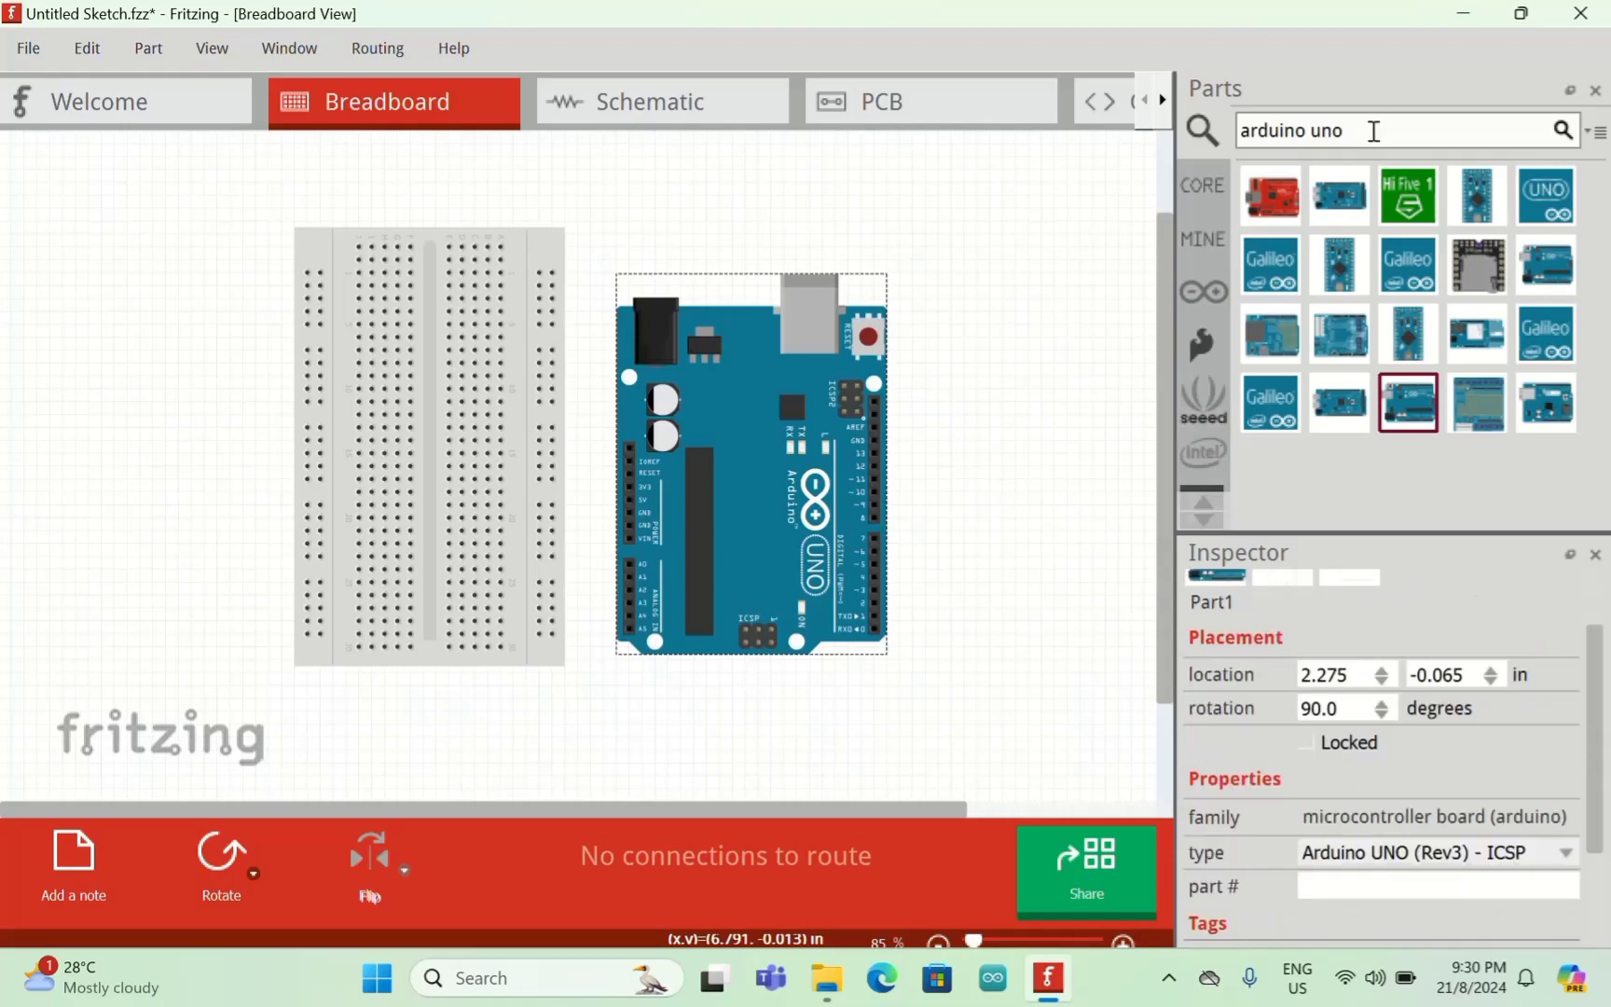
{"action": "key", "text": "BackSpace"}
{"action": "key", "text": "BackSpace"}
{"action": "key", "text": "BackSpace"}
{"action": "key", "text": "BackSpace"}
{"action": "key", "text": "BackSpace"}
{"action": "key", "text": "BackSpace"}
{"action": "key", "text": "BackSpace"}
{"action": "key", "text": "BackSpace"}
{"action": "key", "text": "BackSpace"}
{"action": "key", "text": "BackSpace"}
{"action": "key", "text": "BackSpace"}
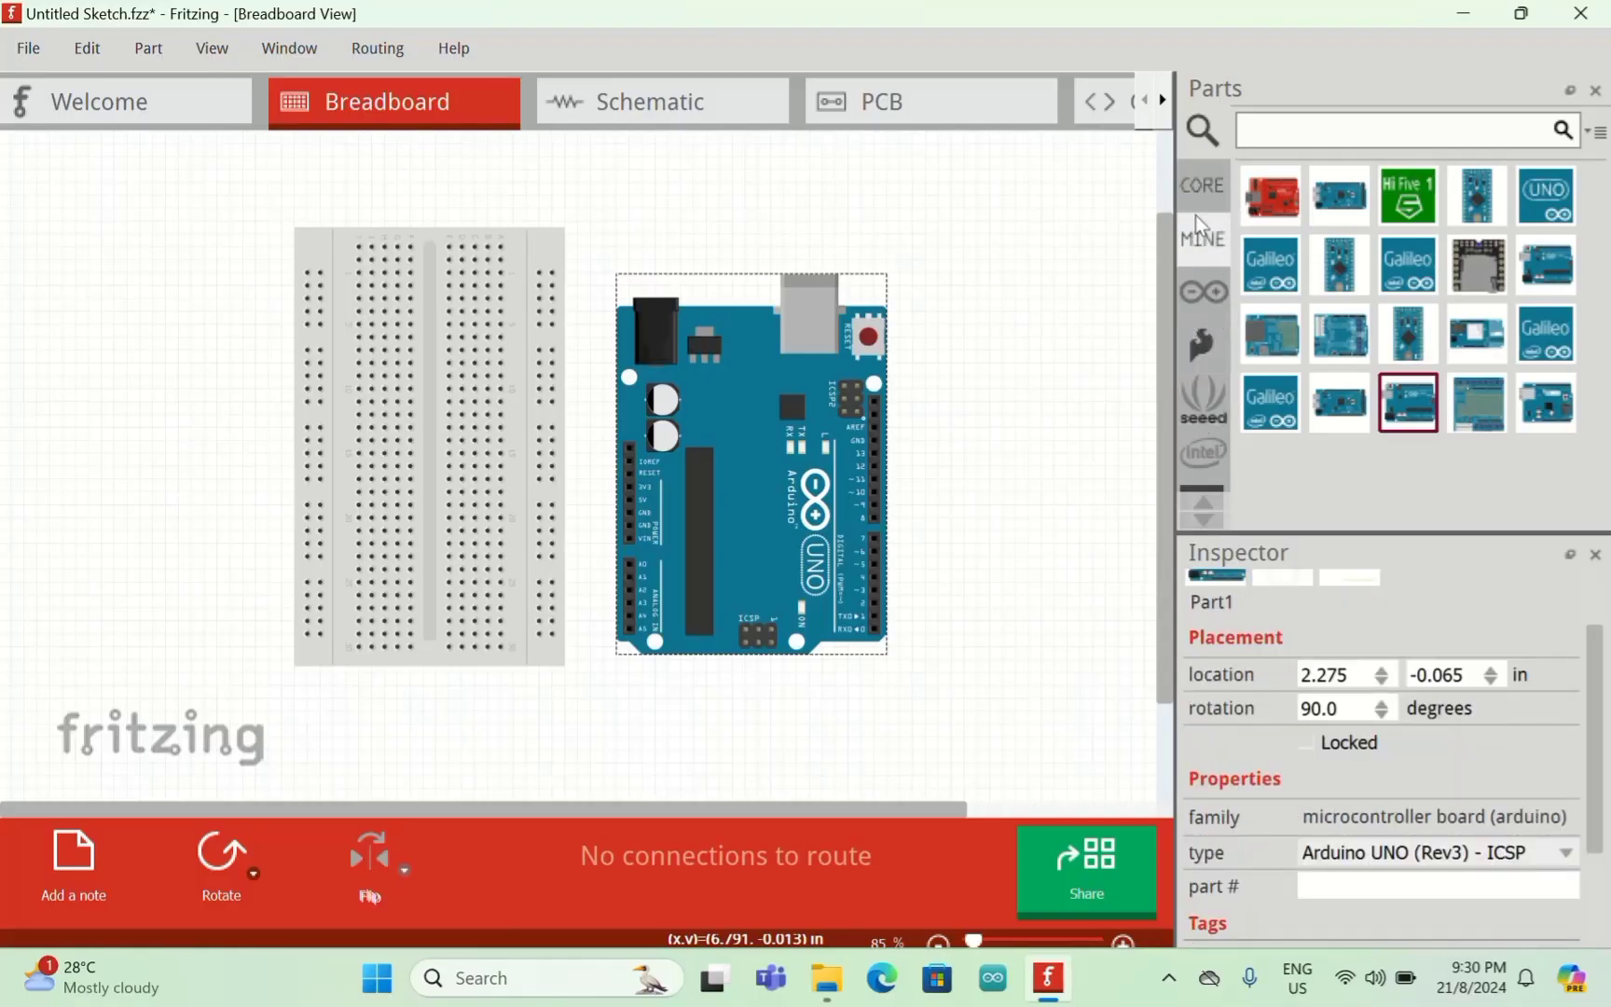
Step: Search the parts library for "soil moisture sensor" and place the SparkFun sensor left of the breadboard at about -1.304, 0.058 in
{"action": "left_click", "coordinate": [1197, 191]}
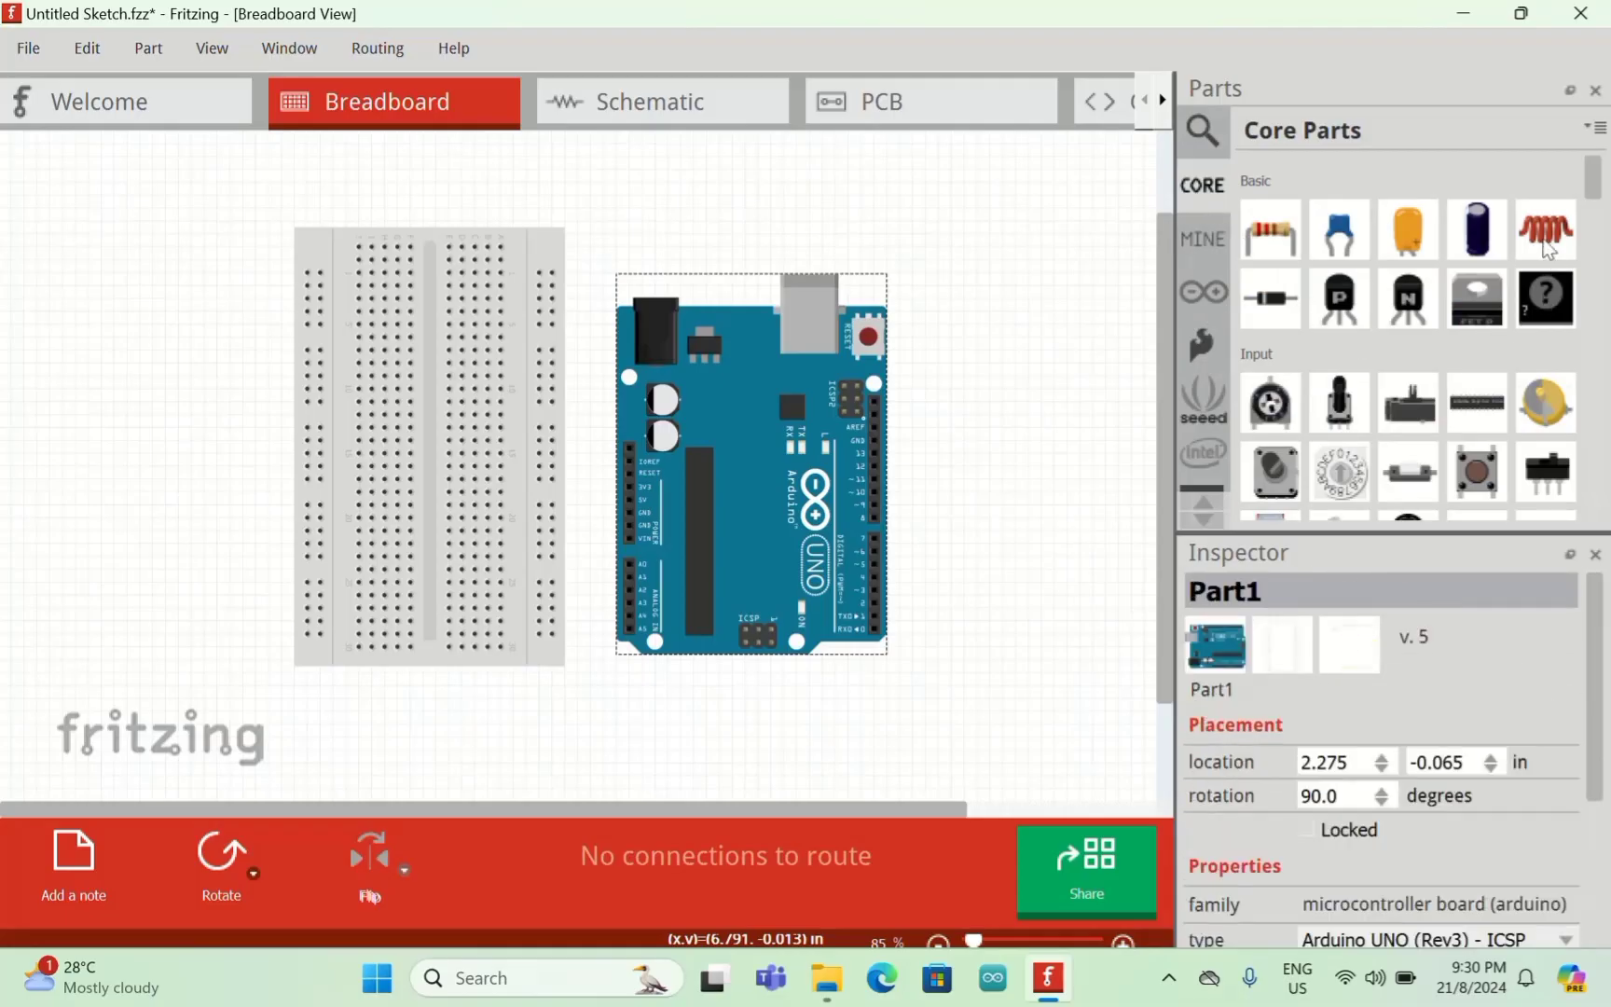
{"action": "left_click_drag", "start_coordinate": [1596, 190], "coordinate": [1601, 375]}
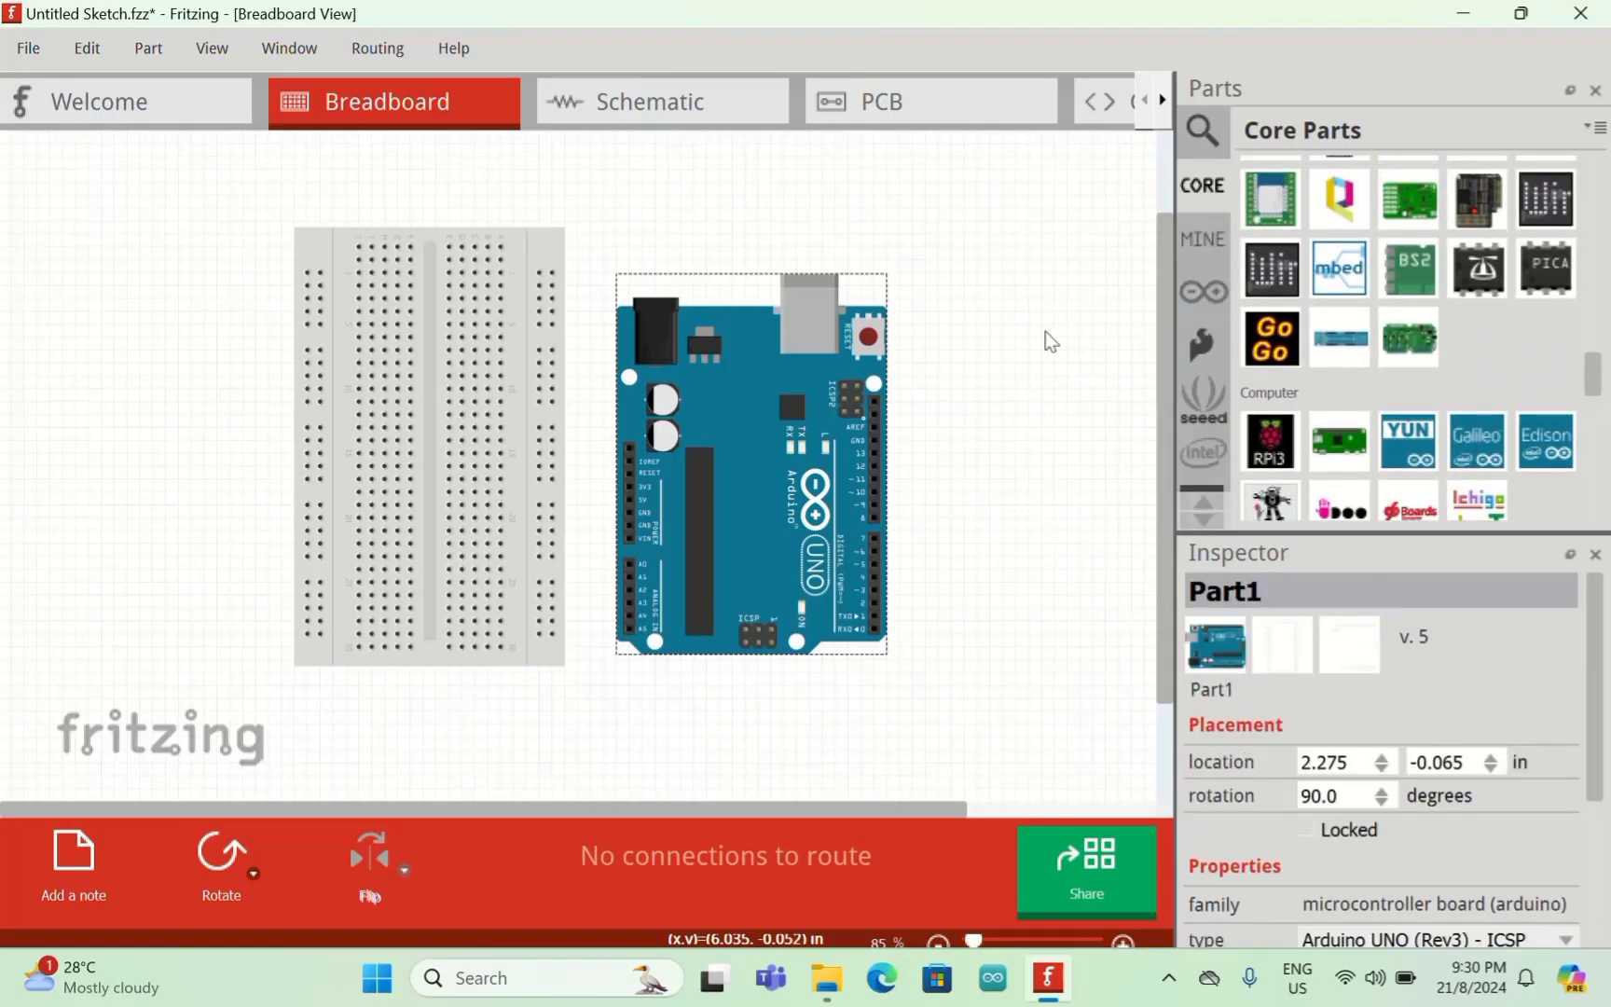
{"action": "mouse_move", "coordinate": [1274, 275]}
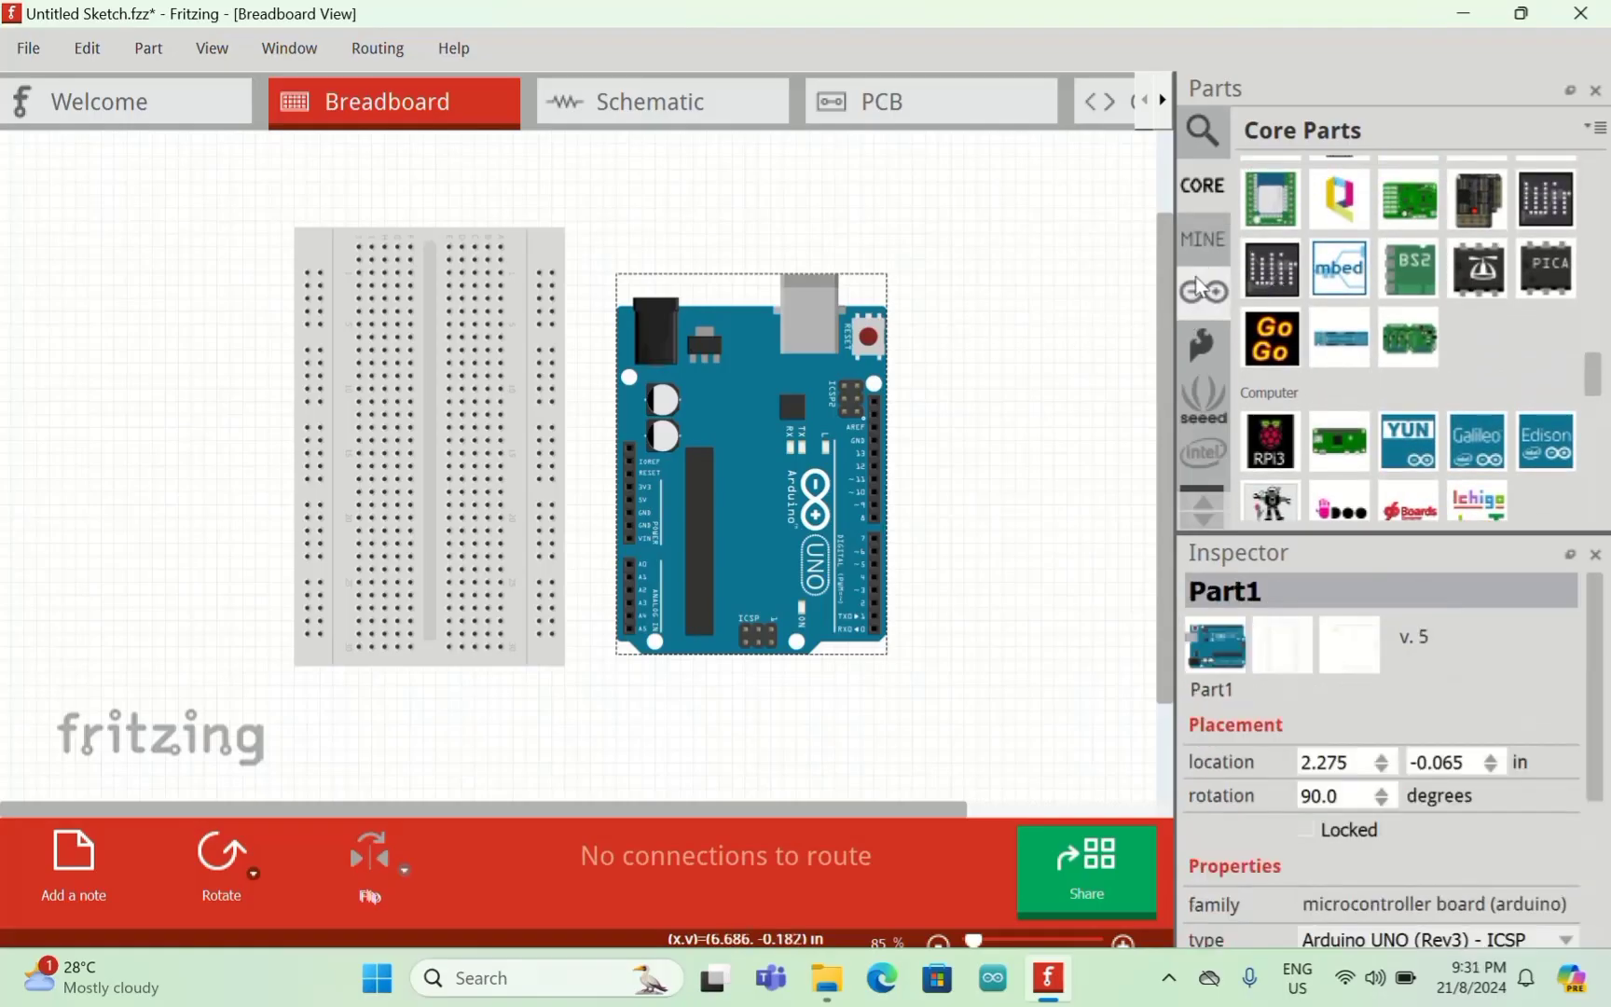
{"action": "left_click", "coordinate": [1203, 131]}
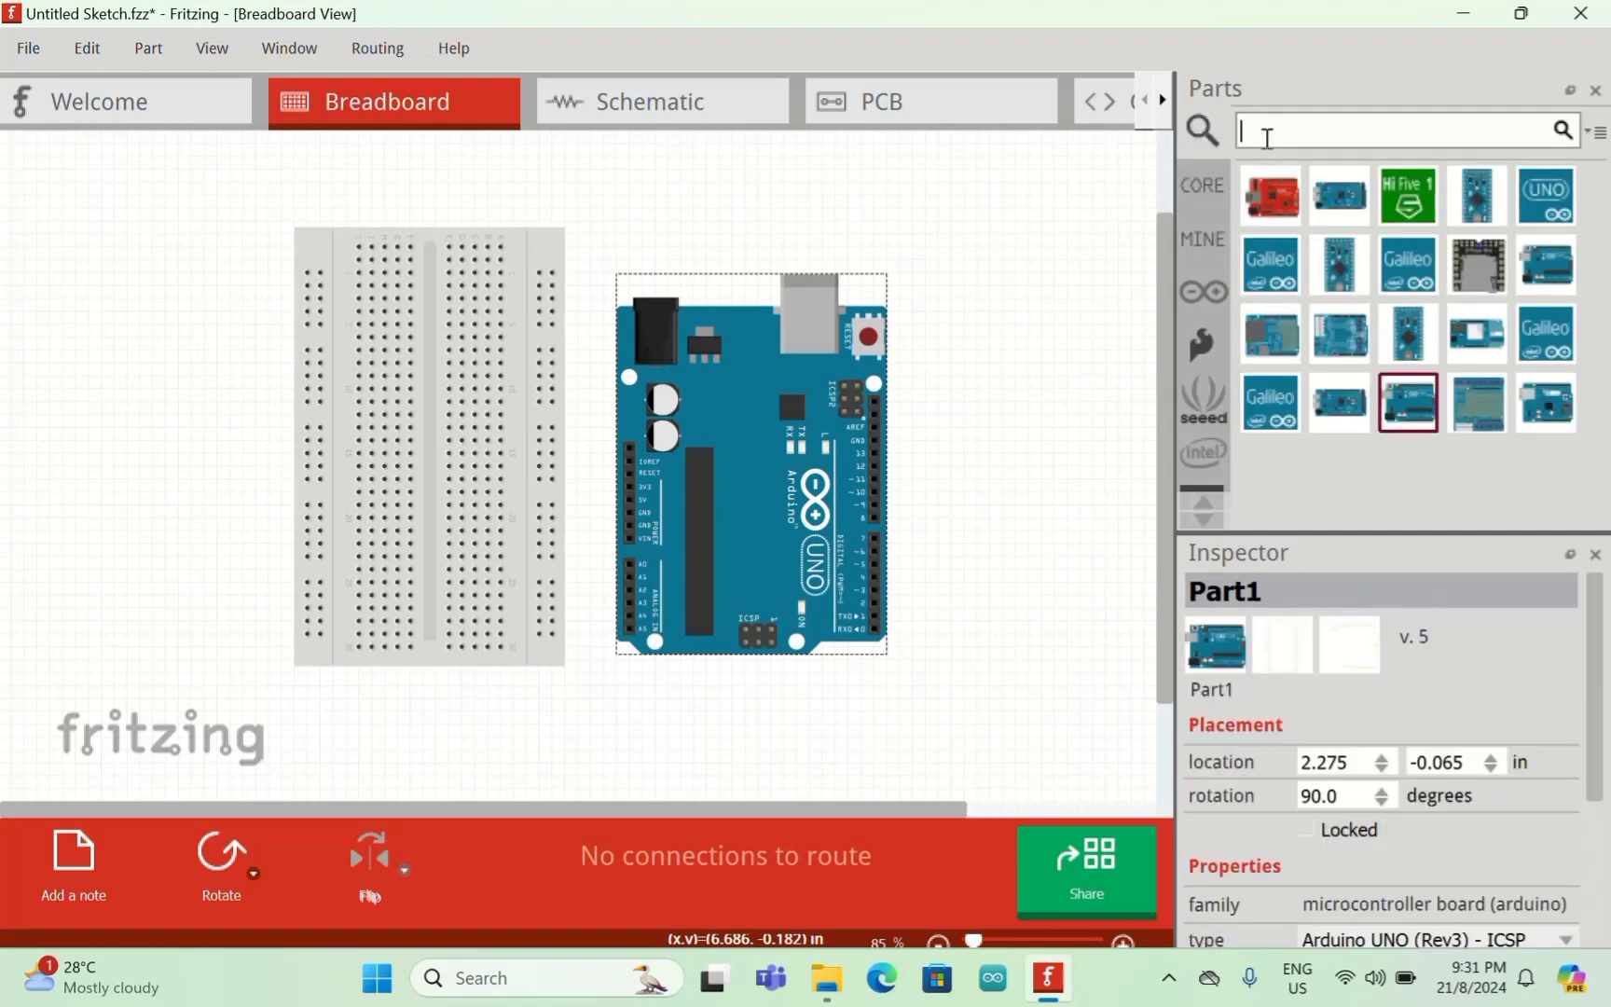
{"action": "type", "text": "soil moisture sensor"}
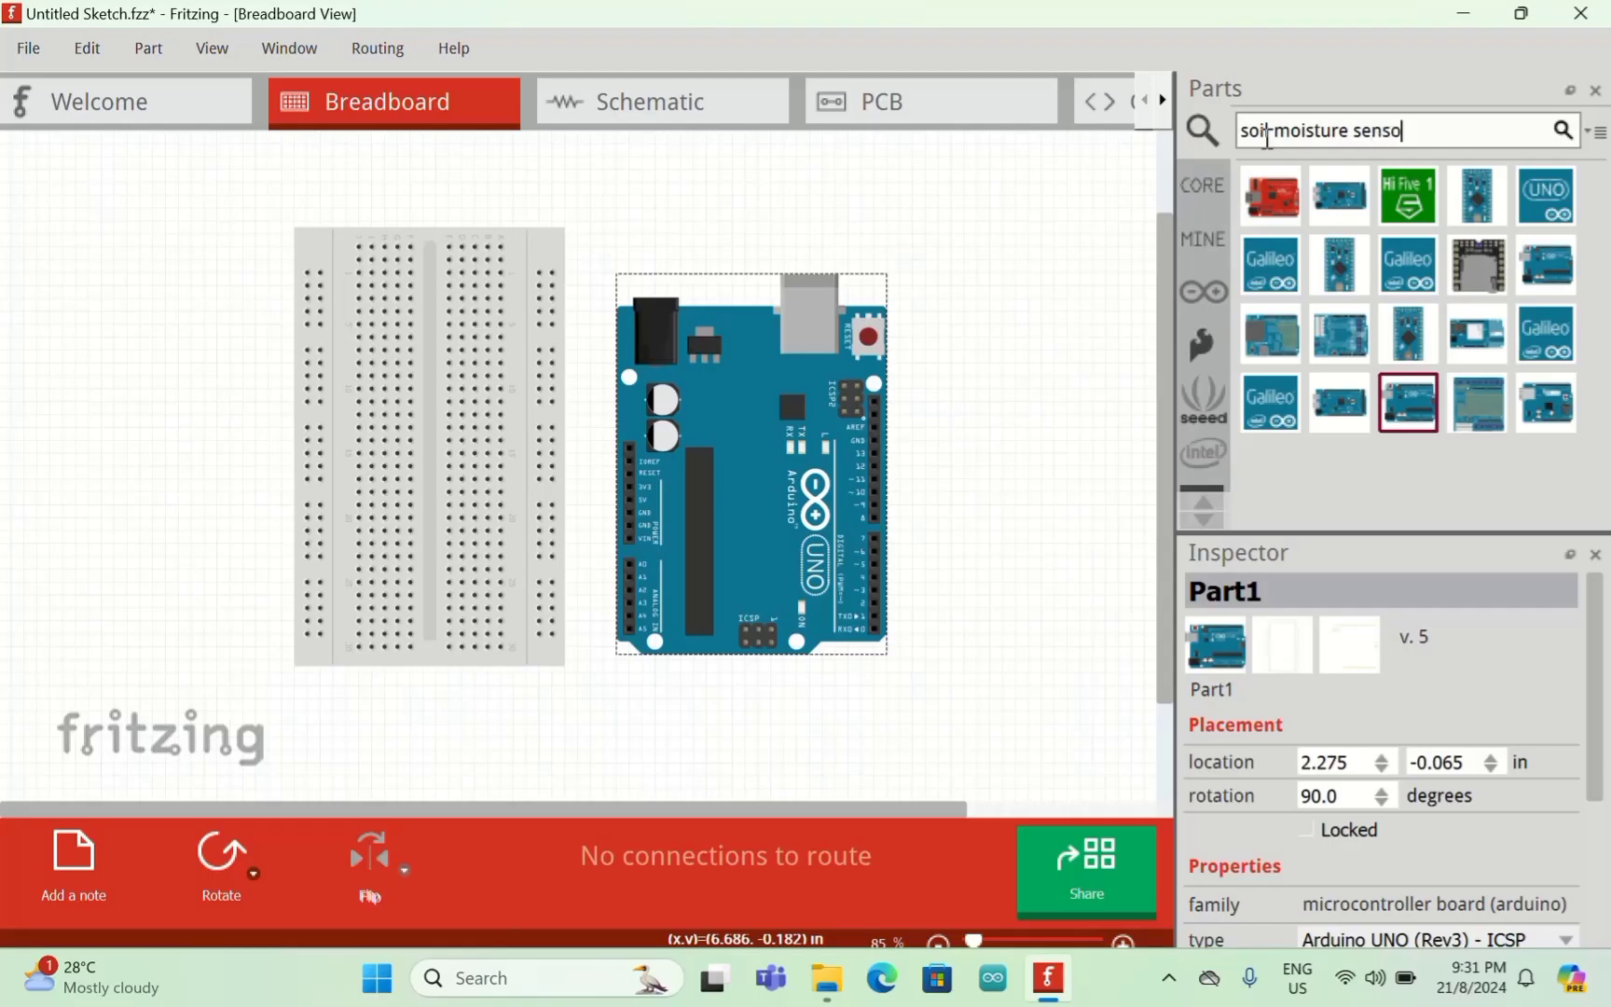
{"action": "key", "text": "Return"}
{"action": "left_click", "coordinate": [1339, 196]}
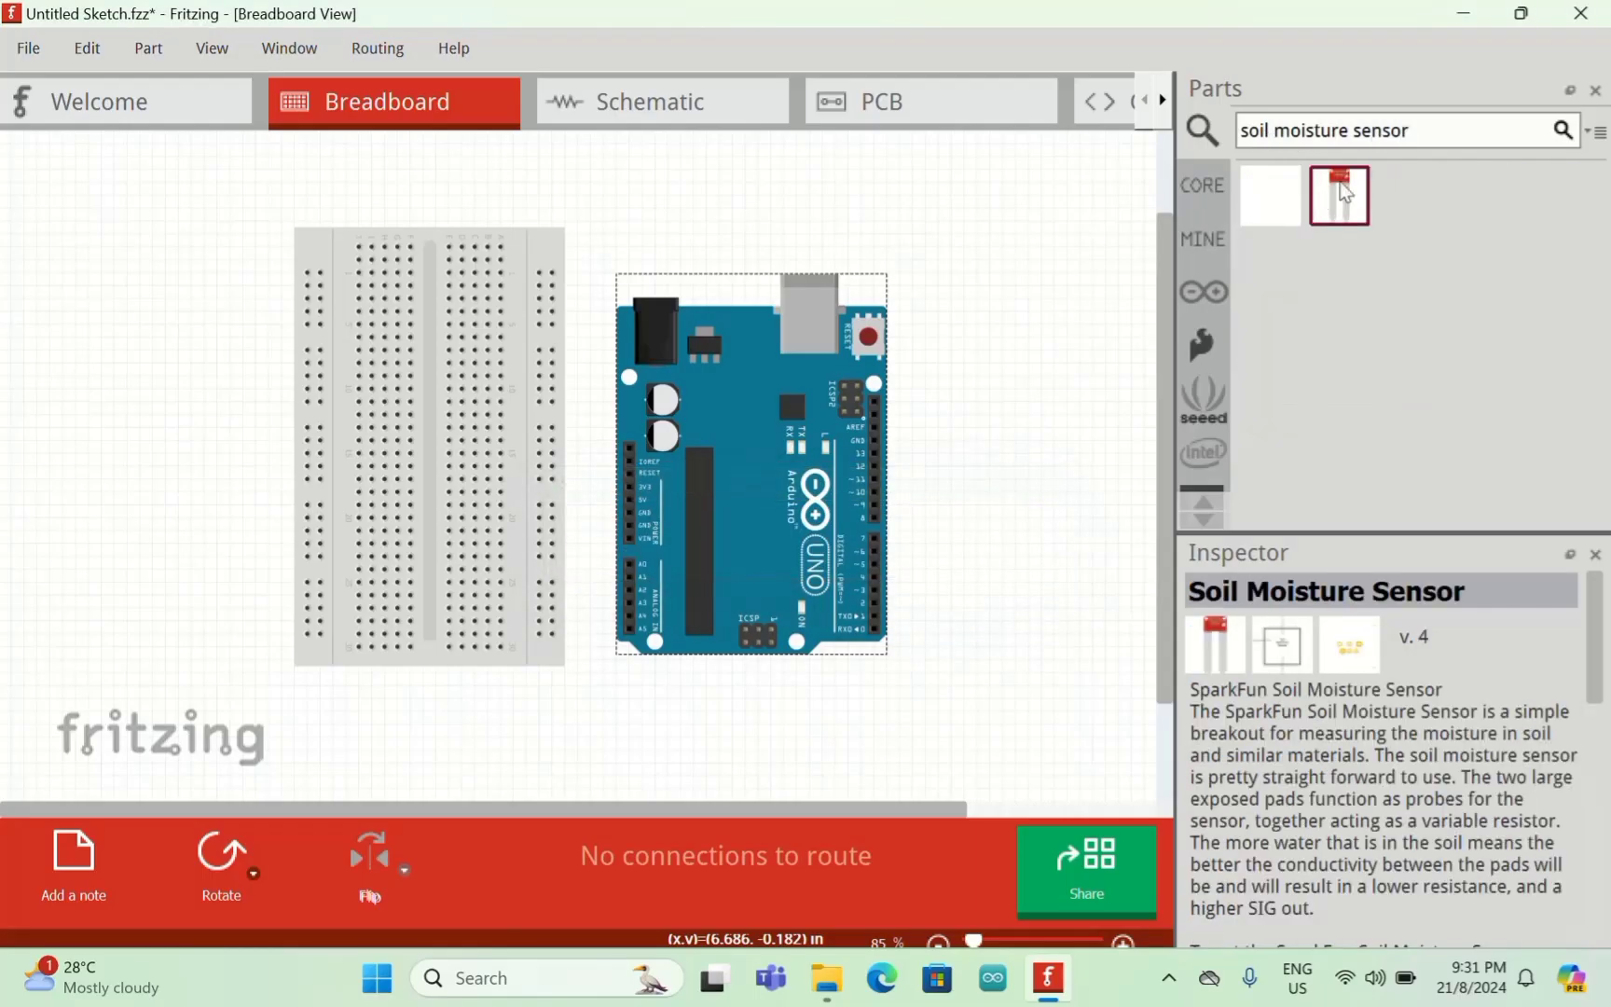
{"action": "left_click_drag", "start_coordinate": [1340, 196], "coordinate": [150, 374]}
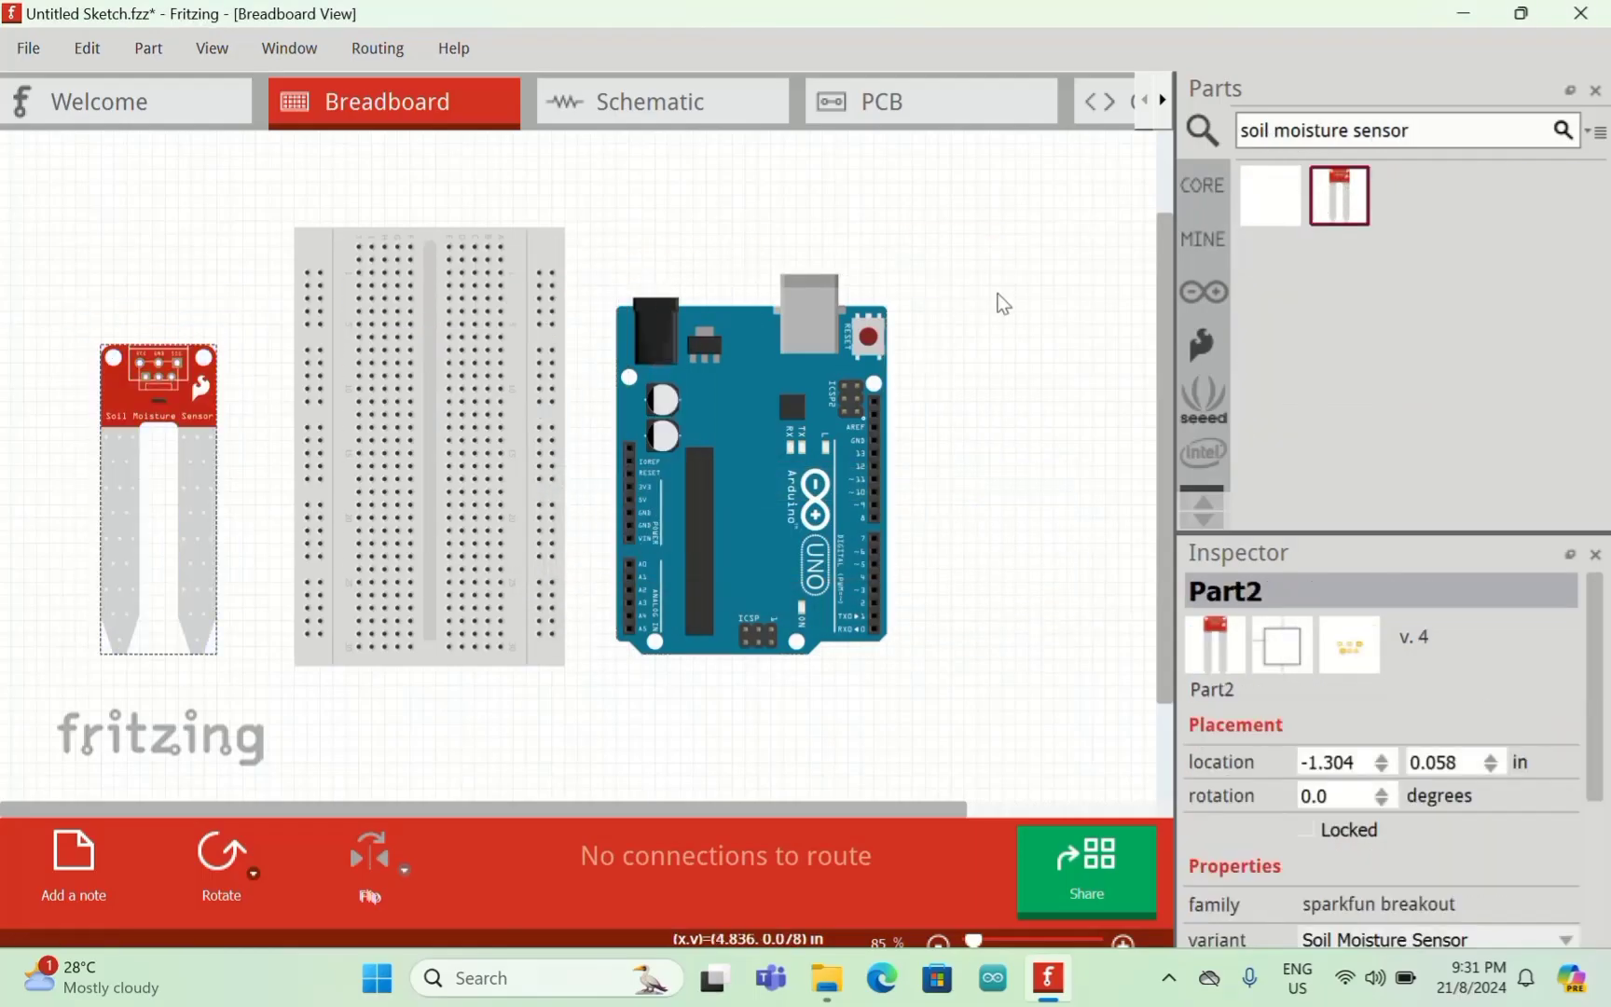
Step: Replace the parts search term with "relay" and run the search
{"action": "left_click", "coordinate": [1414, 132]}
{"action": "key", "text": "BackSpace"}
{"action": "key", "text": "BackSpace"}
{"action": "key", "text": "BackSpace"}
{"action": "key", "text": "BackSpace"}
{"action": "key", "text": "BackSpace"}
{"action": "key", "text": "BackSpace"}
{"action": "key", "text": "BackSpace"}
{"action": "key", "text": "BackSpace"}
{"action": "key", "text": "BackSpace"}
{"action": "key", "text": "BackSpace"}
{"action": "key", "text": "BackSpace"}
{"action": "key", "text": "BackSpace"}
{"action": "key", "text": "BackSpace"}
{"action": "key", "text": "BackSpace"}
{"action": "key", "text": "BackSpace"}
{"action": "key", "text": "BackSpace"}
{"action": "key", "text": "BackSpace"}
{"action": "key", "text": "BackSpace"}
{"action": "key", "text": "BackSpace"}
{"action": "key", "text": "BackSpace"}
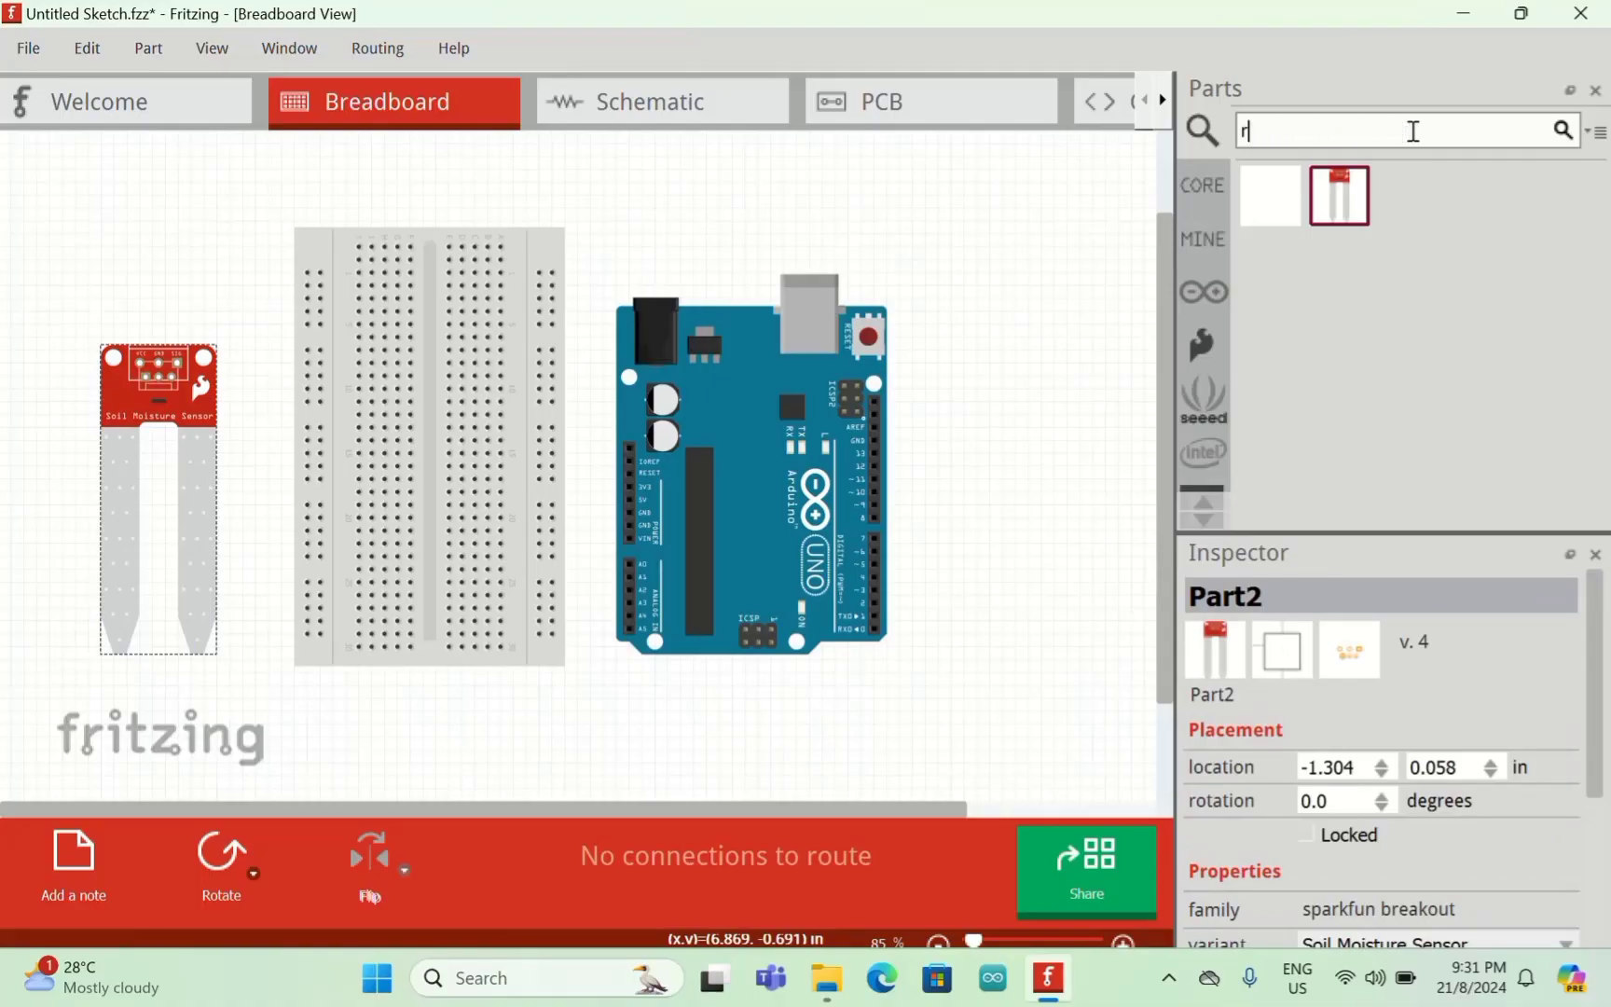
{"action": "type", "text": "ay"}
{"action": "key", "text": "Return"}
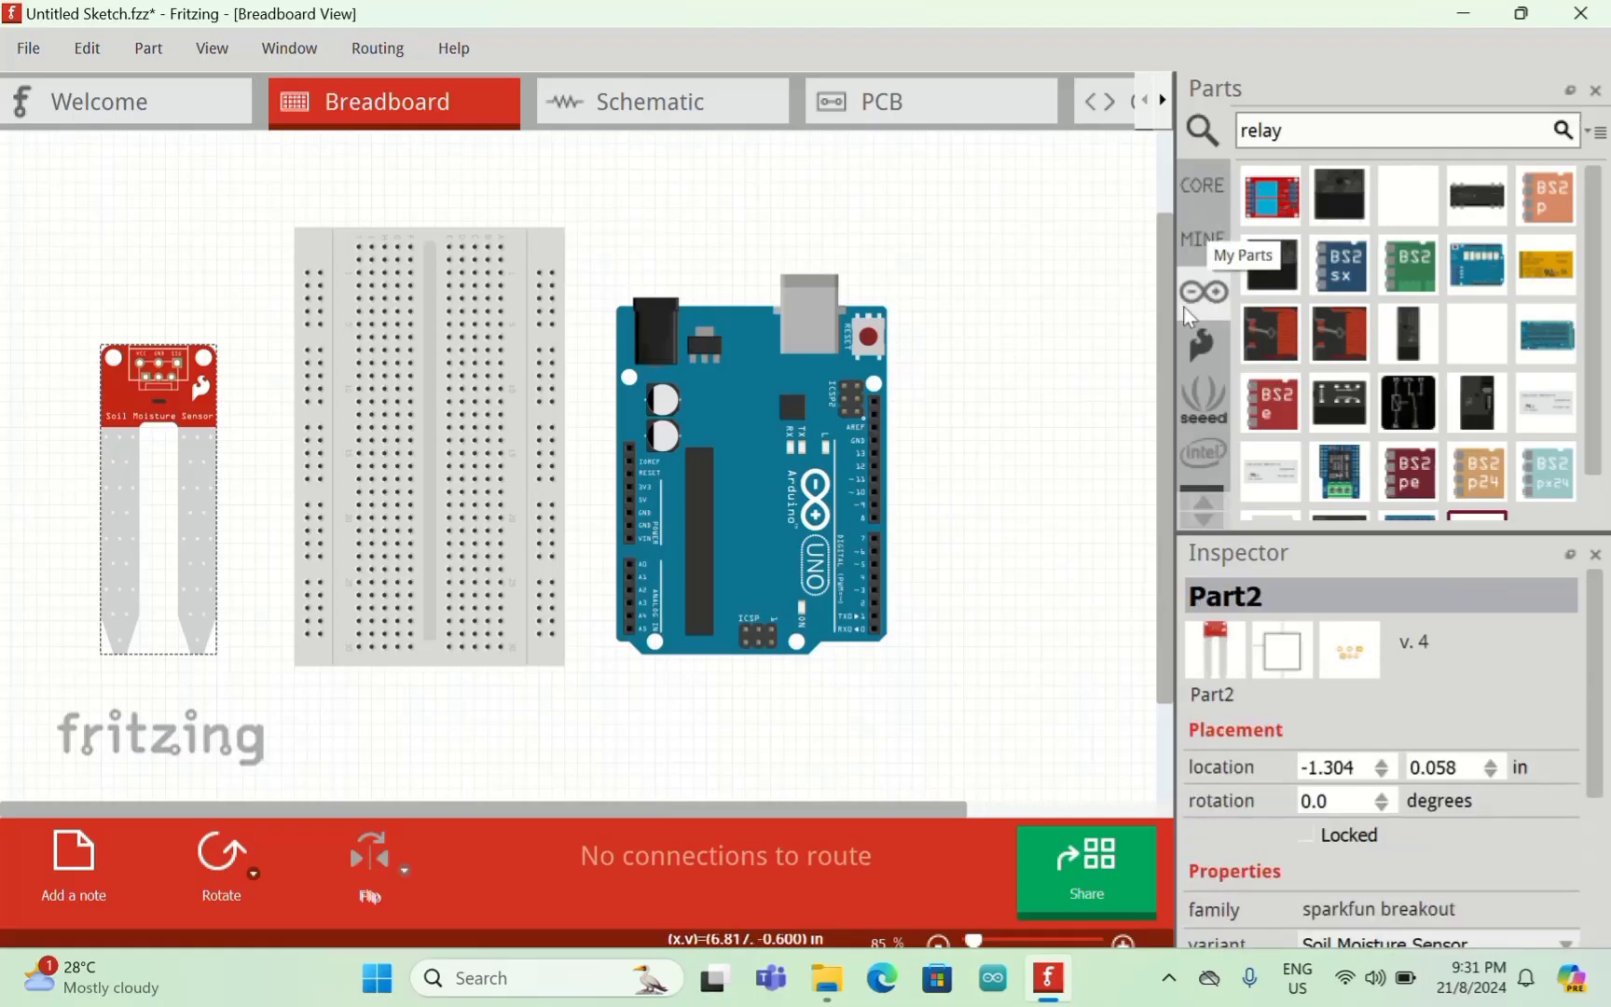
Step: Display the My Parts bin and look at its import file dialog without importing anything
{"action": "left_click", "coordinate": [1199, 244]}
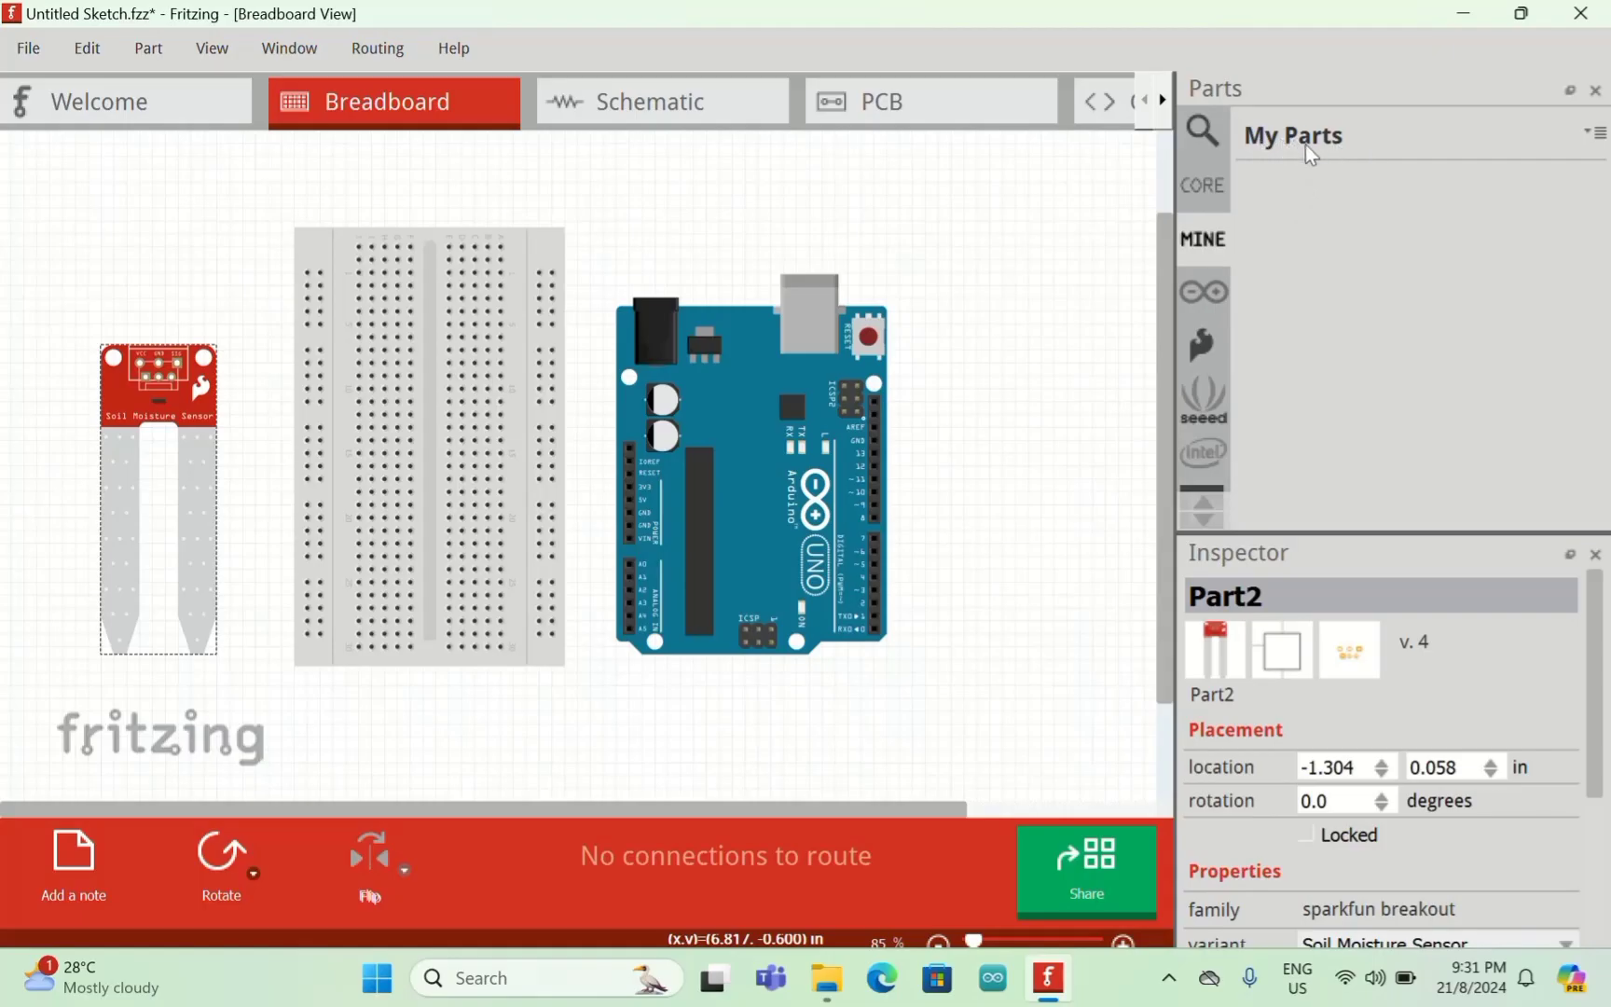
{"action": "left_click", "coordinate": [1592, 136]}
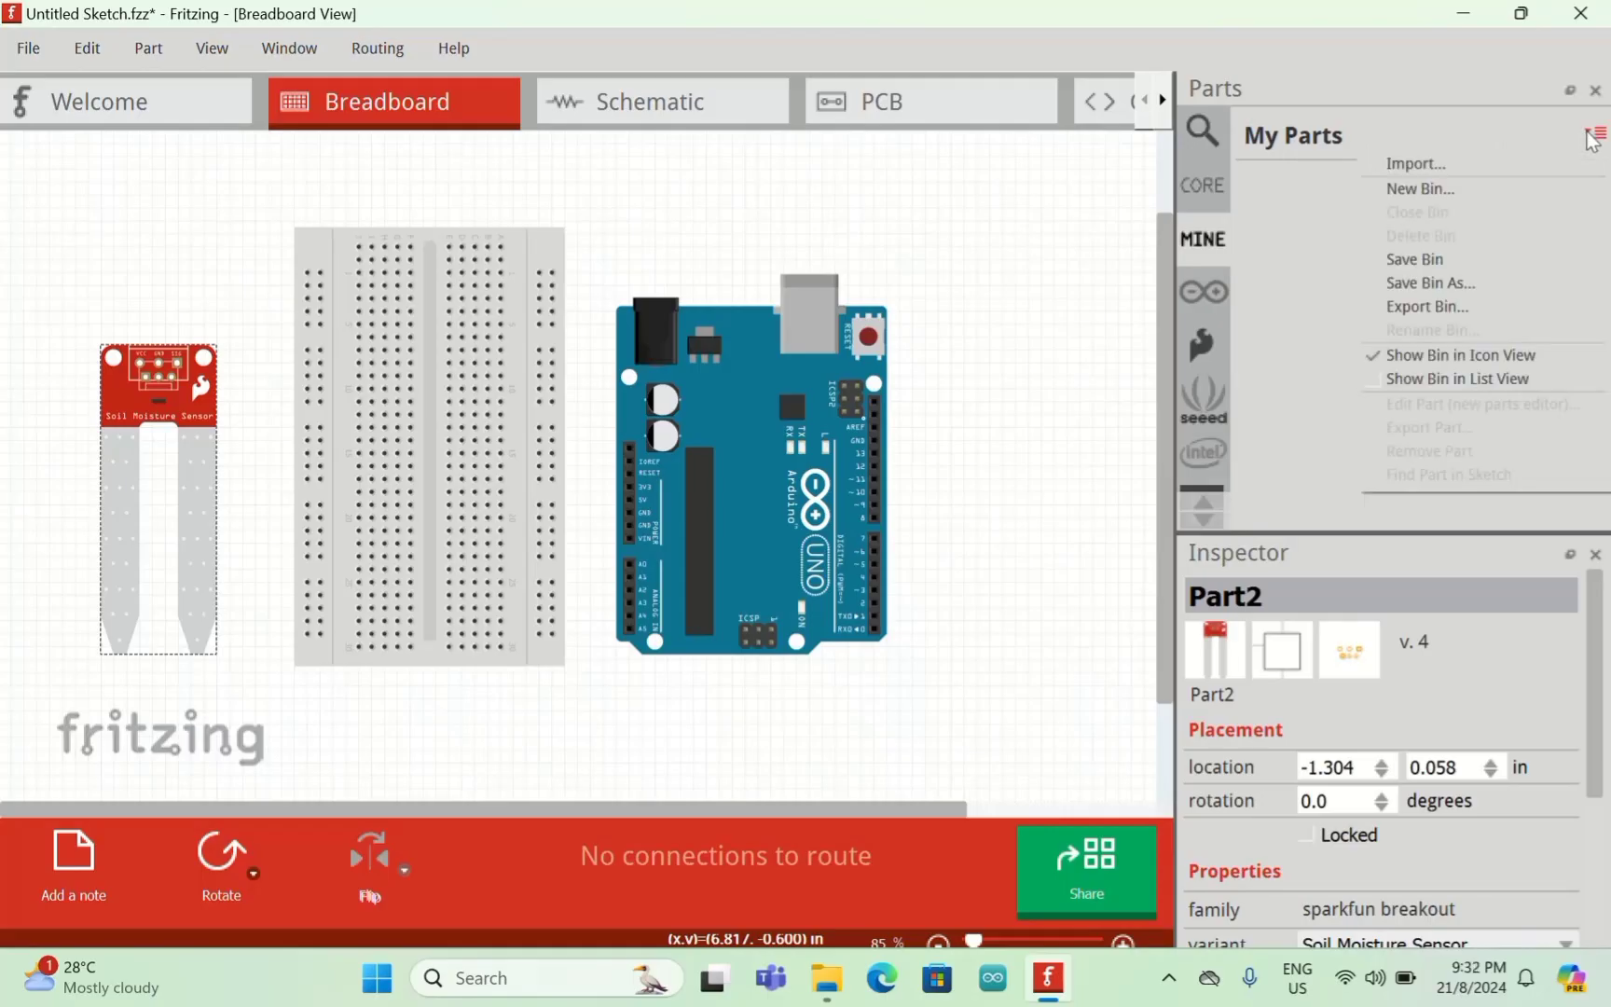
{"action": "left_click", "coordinate": [1407, 165]}
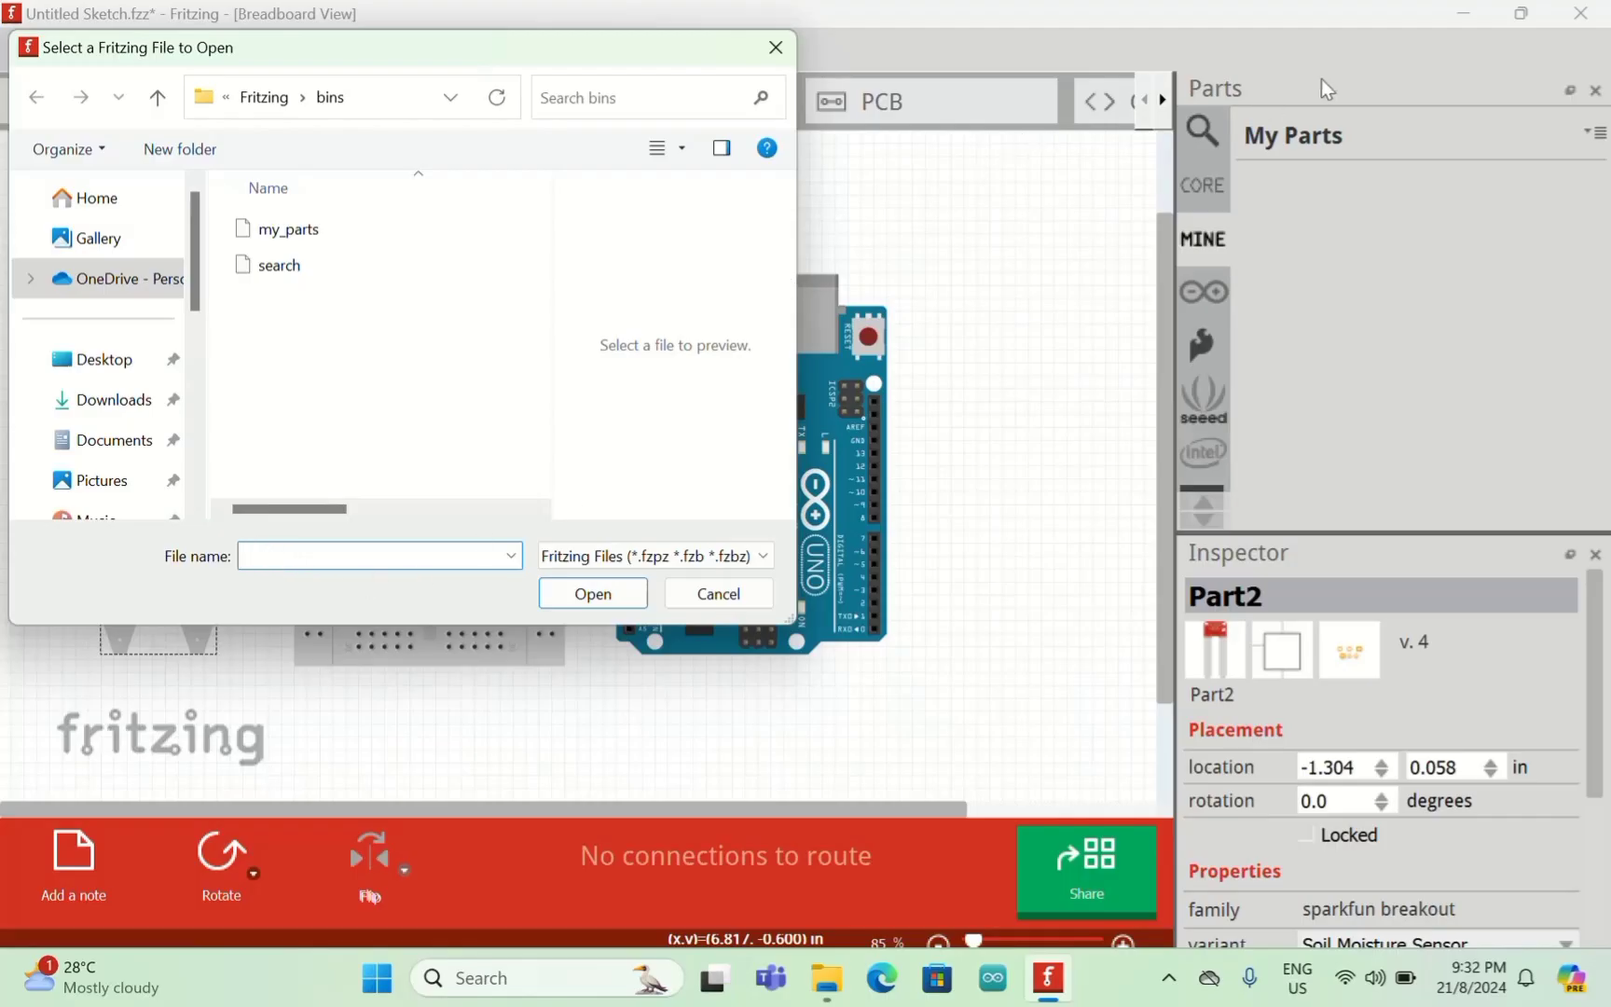
{"action": "left_click", "coordinate": [699, 594]}
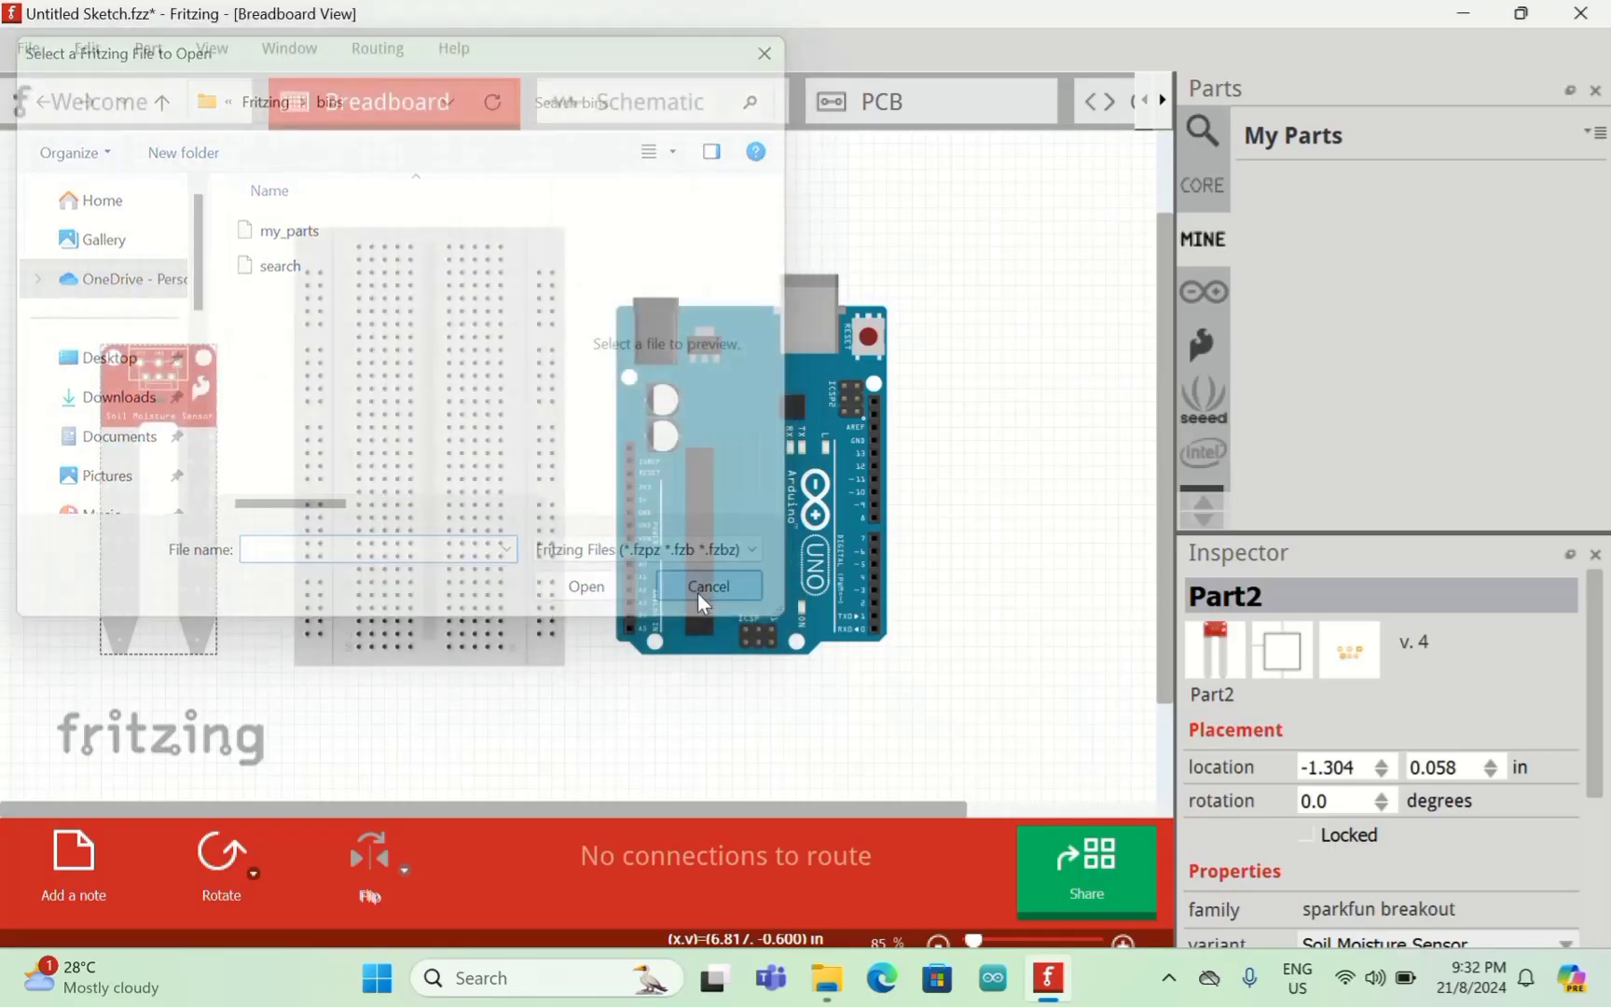
Step: Go to the desktop and close the browser window holding the earlier relay module pages
{"action": "left_click", "coordinate": [1465, 14]}
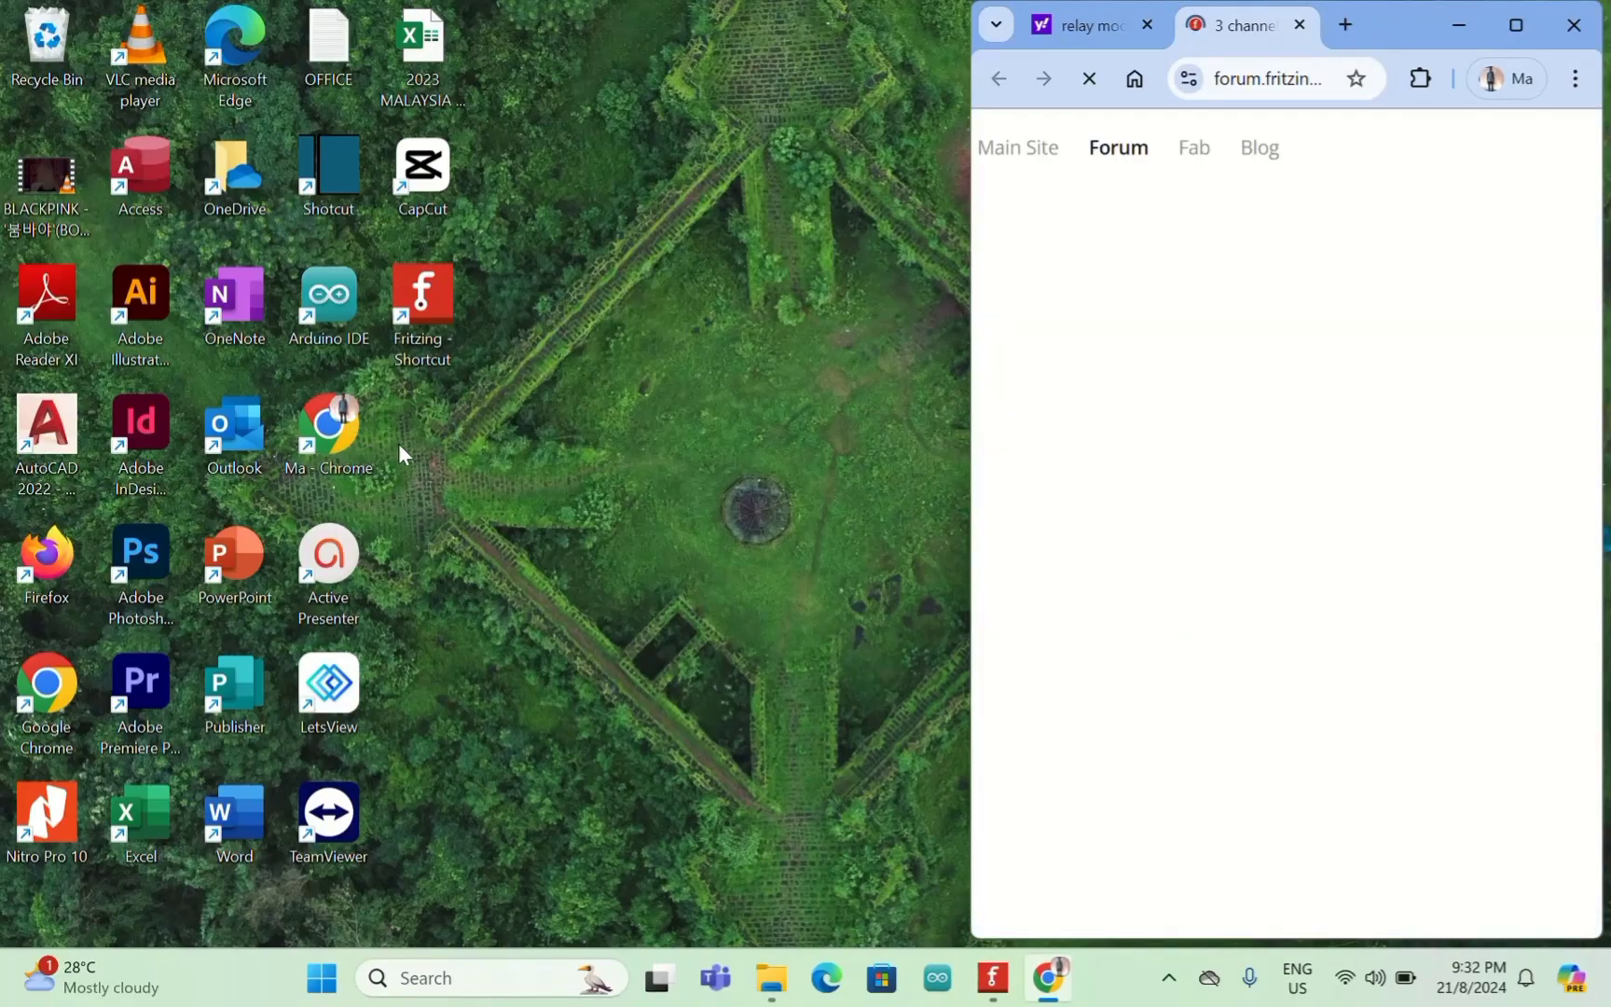
{"action": "left_click", "coordinate": [1516, 25]}
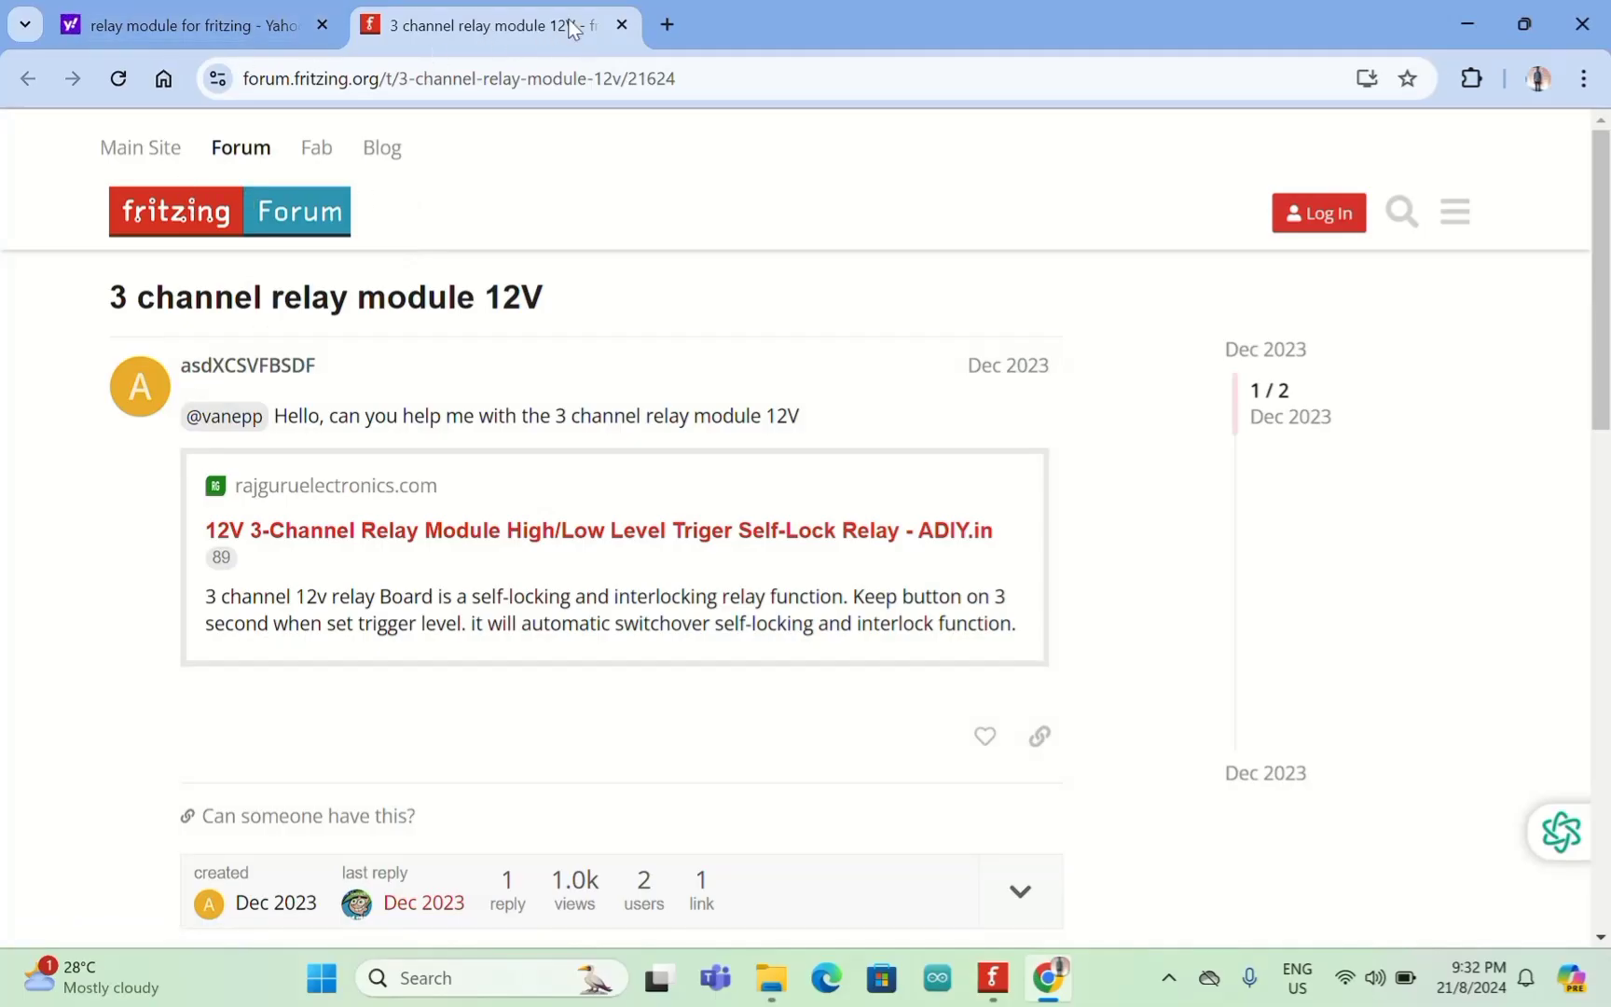
{"action": "left_click", "coordinate": [622, 26]}
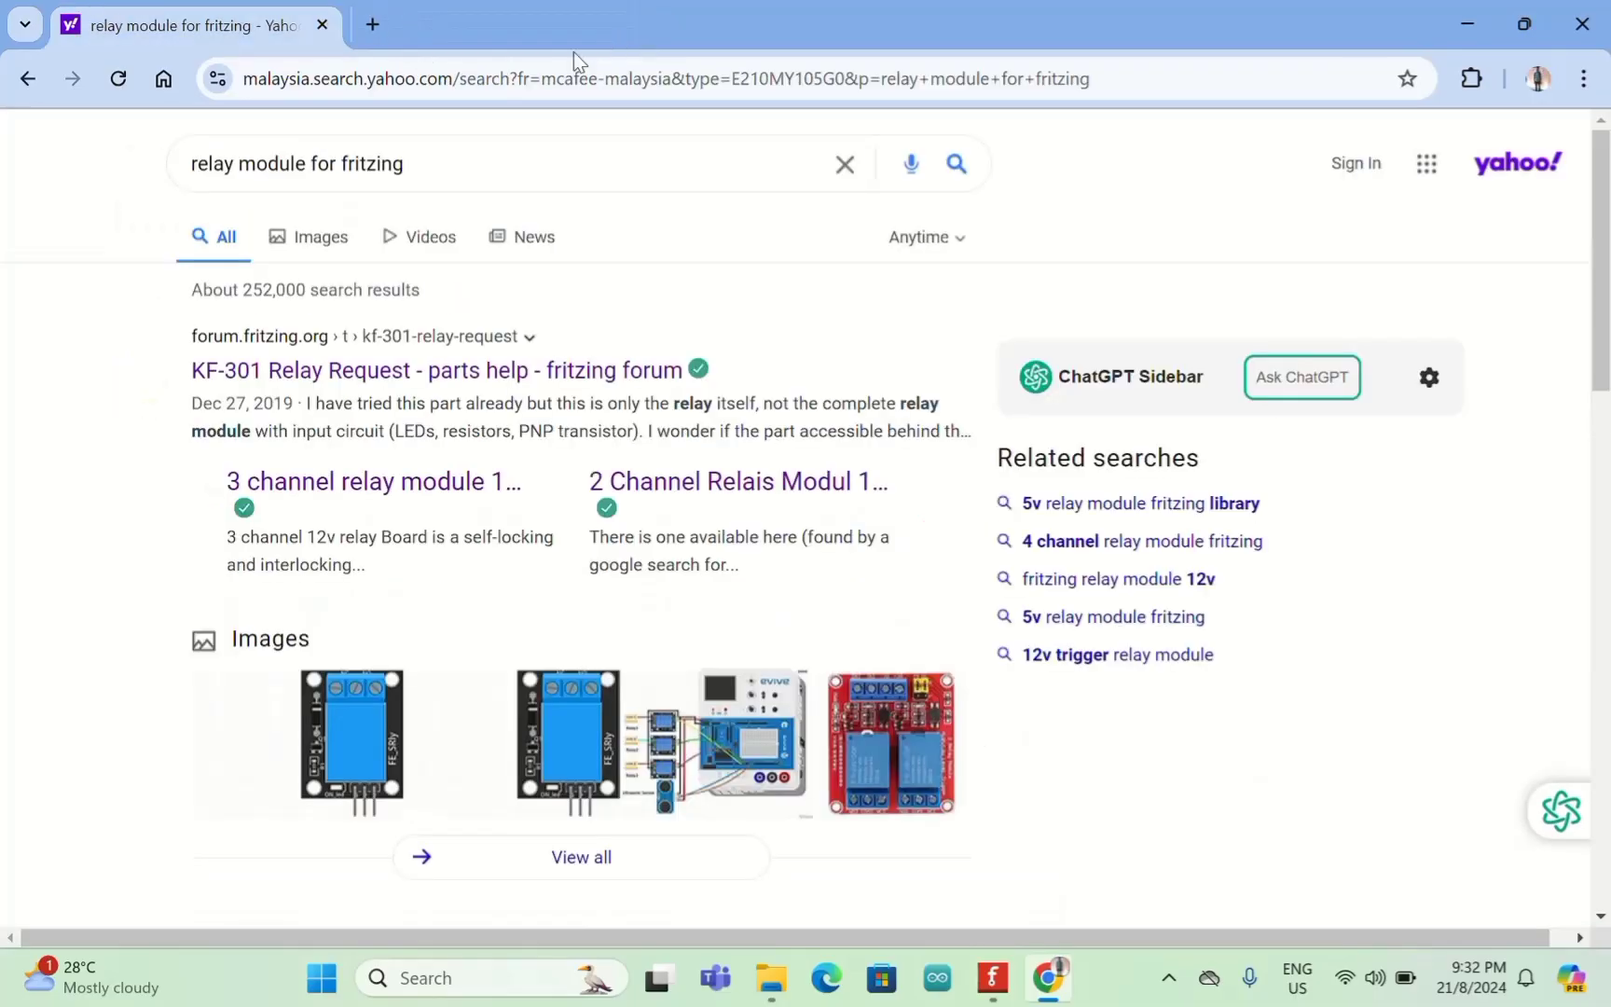
{"action": "left_click", "coordinate": [366, 26]}
{"action": "left_click", "coordinate": [318, 25]}
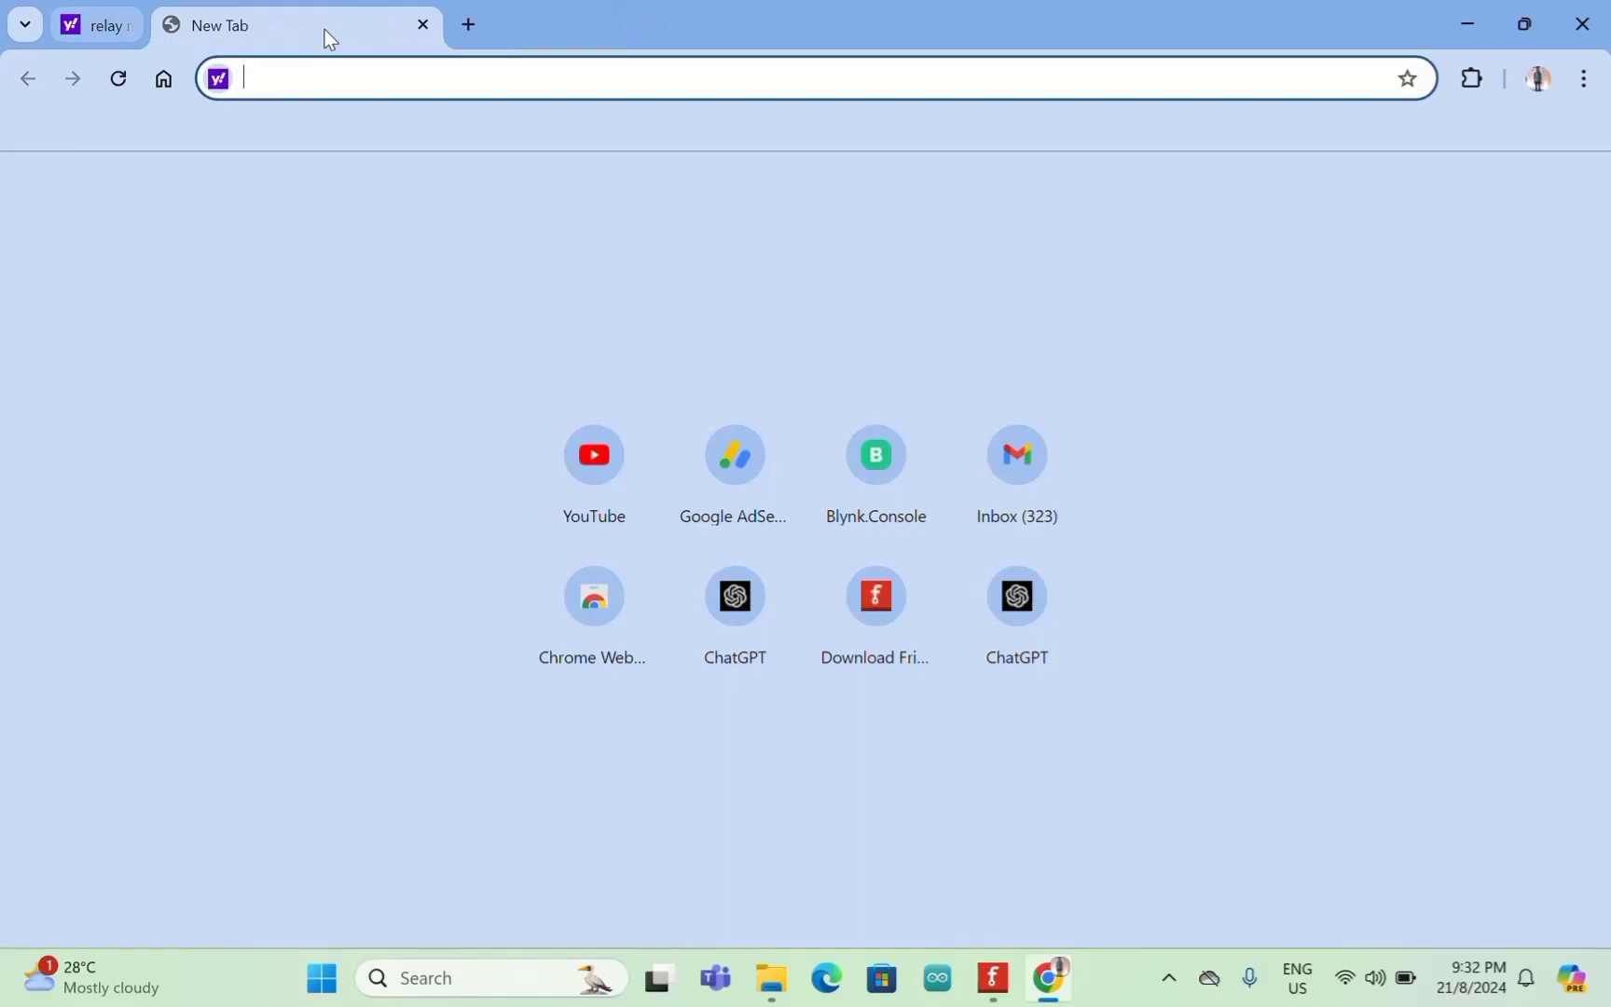
{"action": "left_click", "coordinate": [1583, 23]}
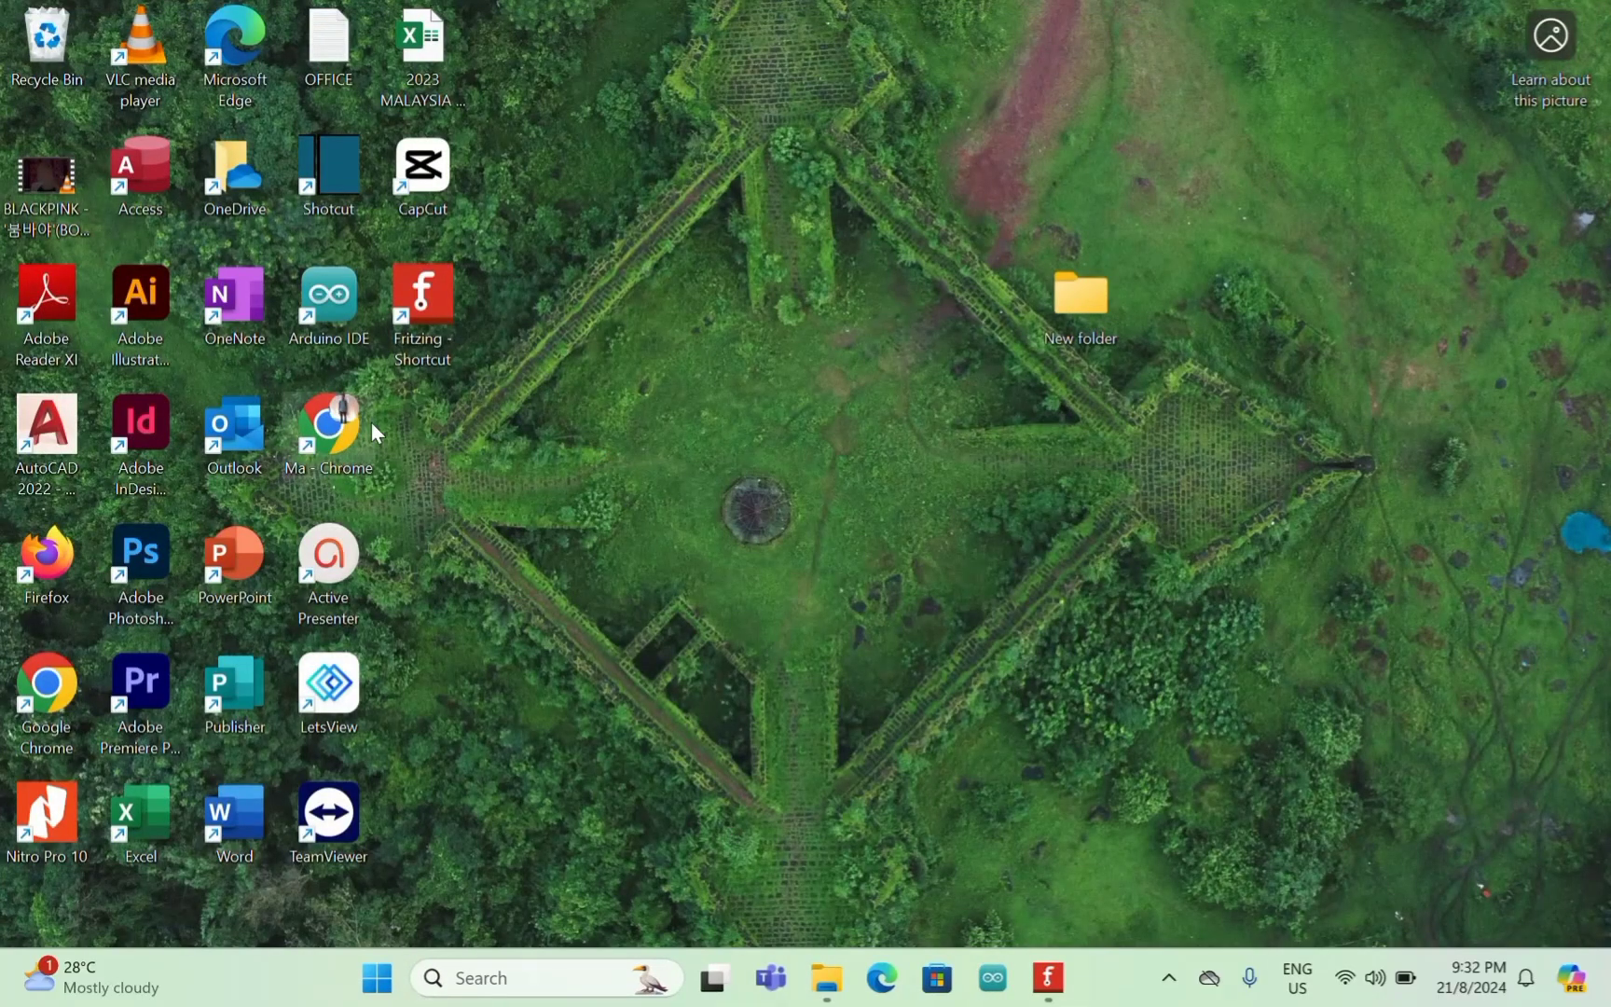
Step: Open Chrome and search the web for "relay module for fritzing"
{"action": "double_click", "coordinate": [340, 438]}
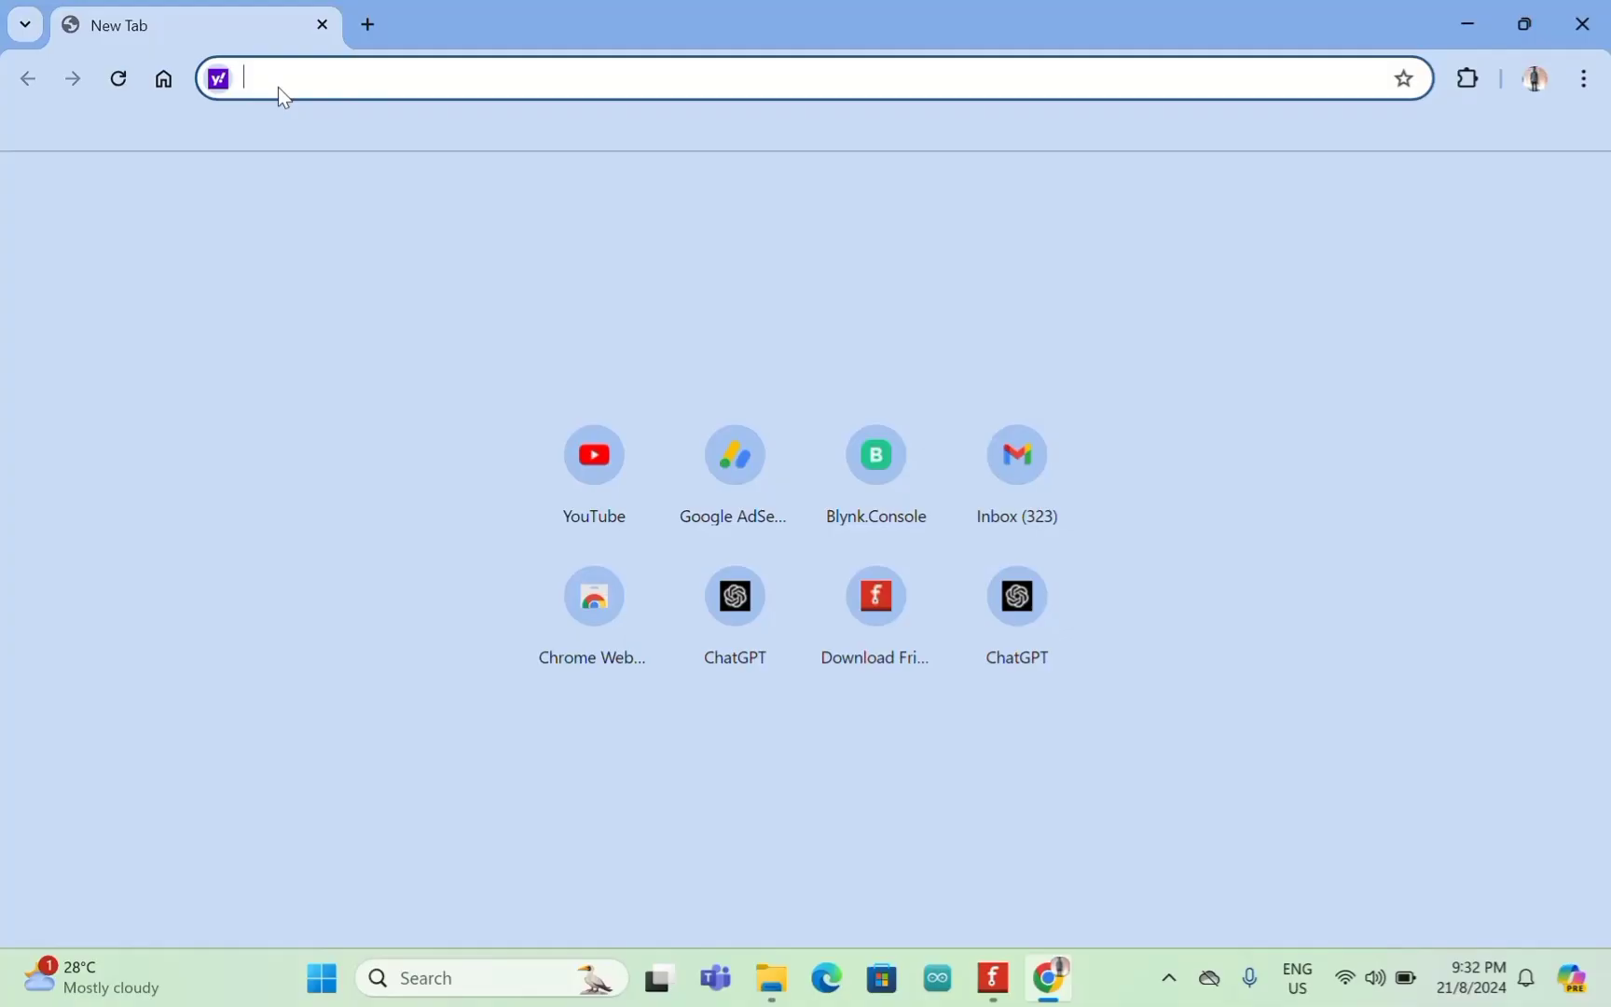
{"action": "type", "text": "rw"}
{"action": "key", "text": "BackSpace"}
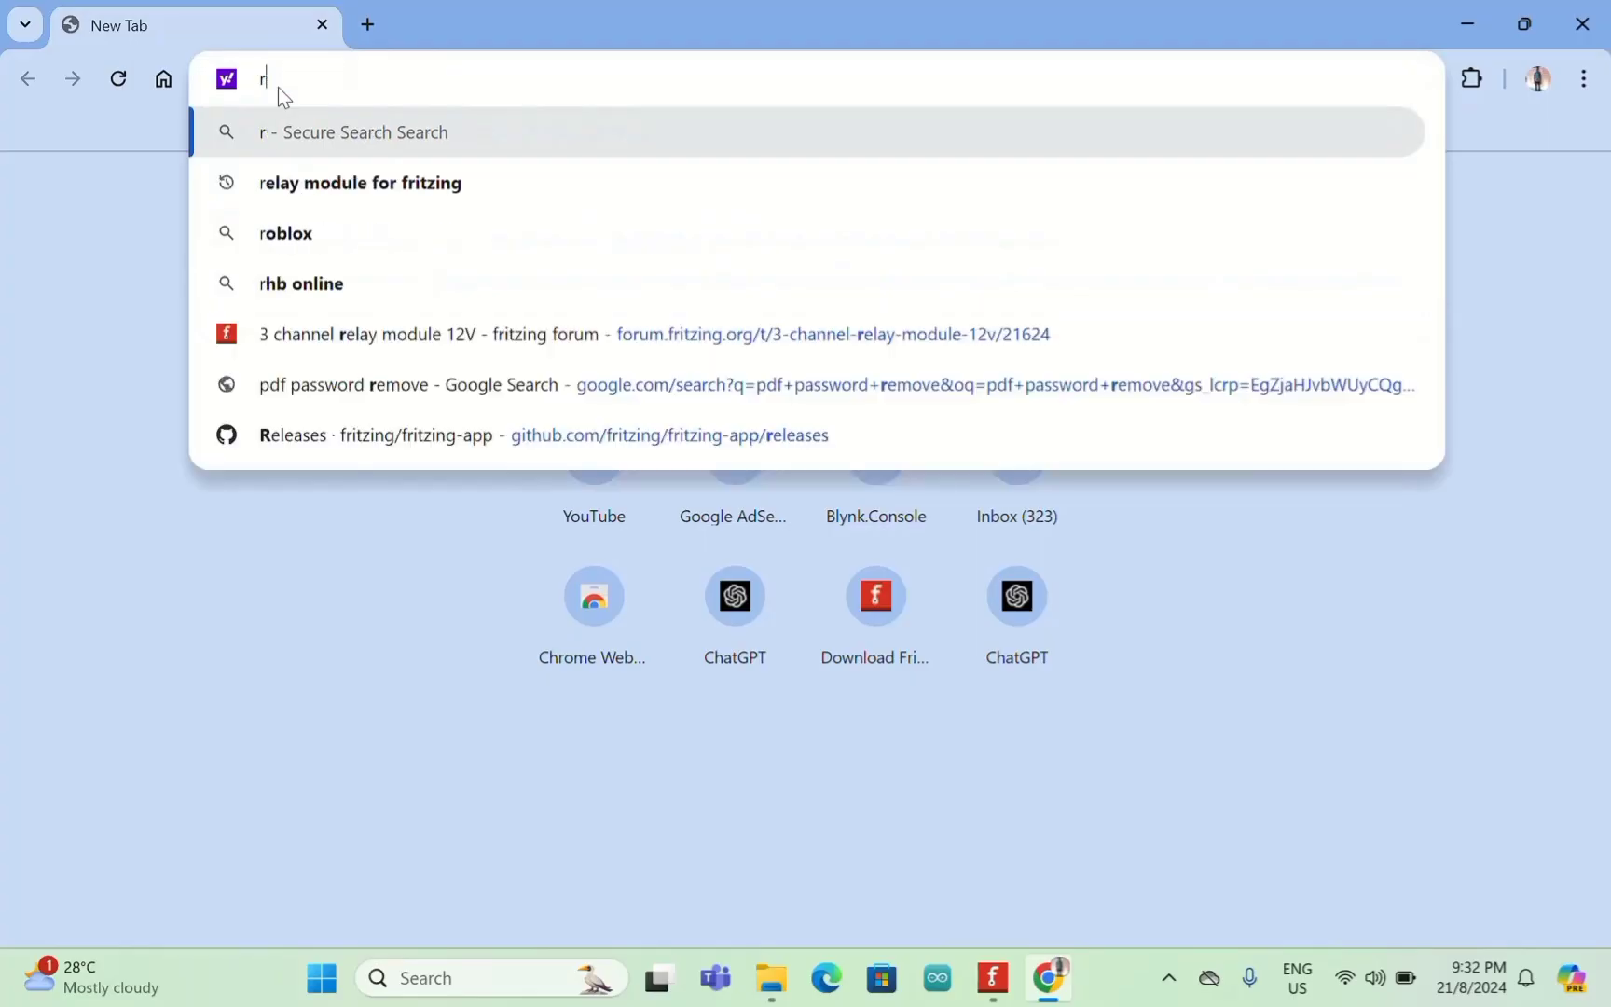
{"action": "type", "text": "ela"}
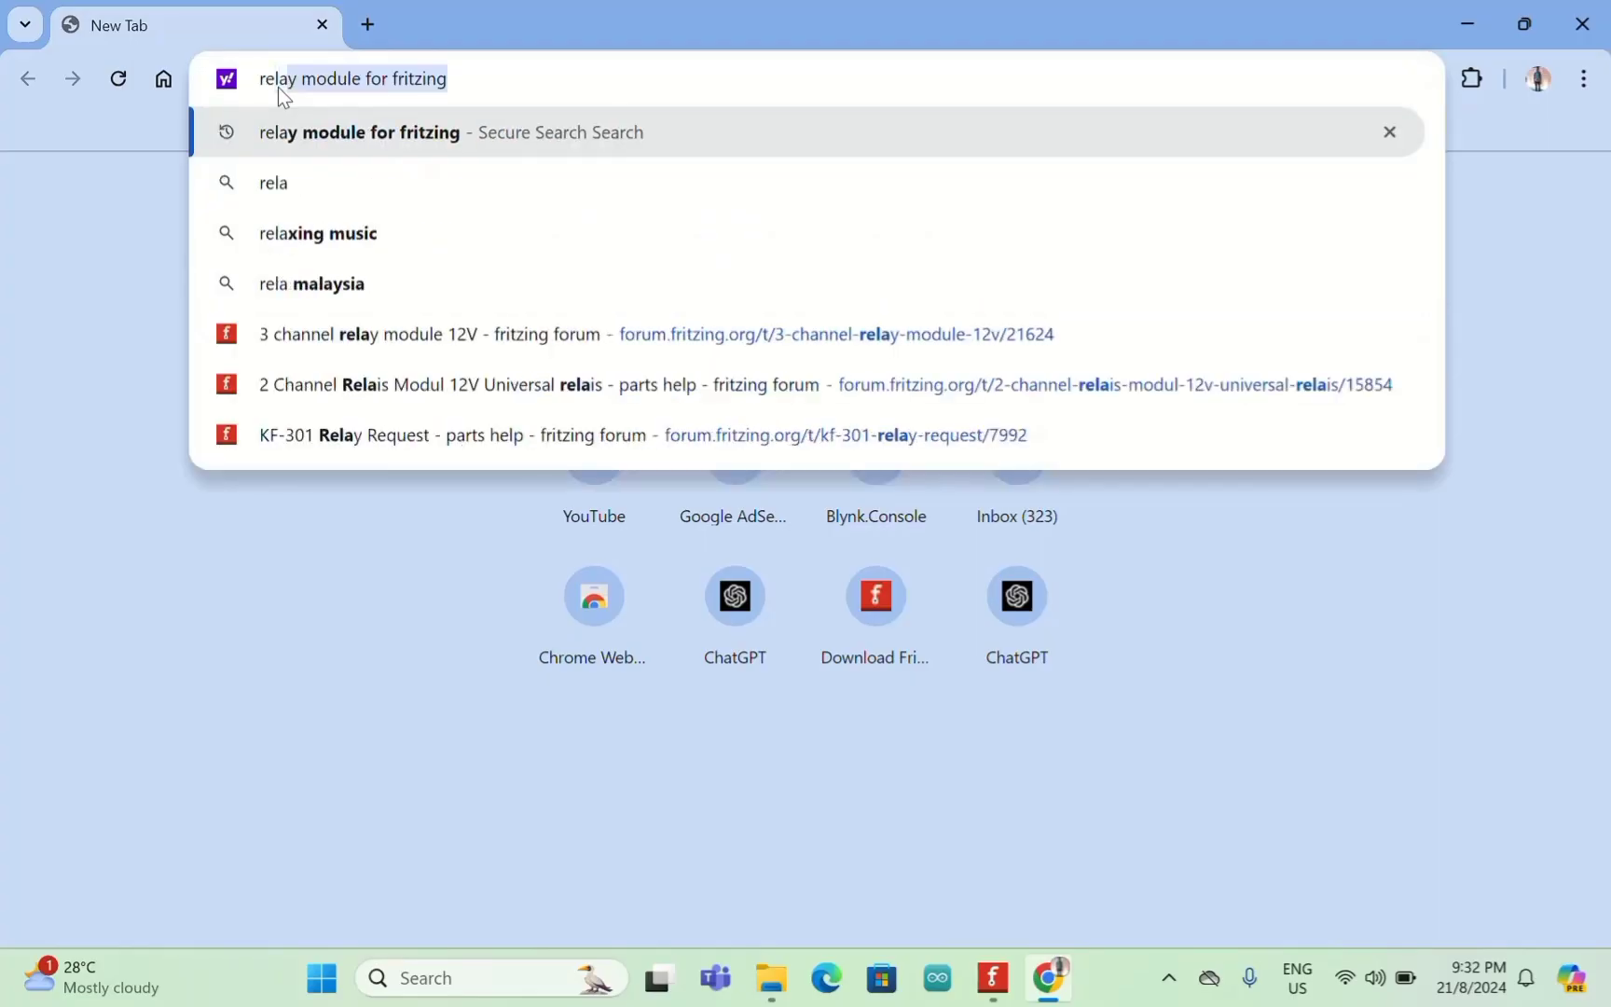
{"action": "left_click", "coordinate": [411, 133]}
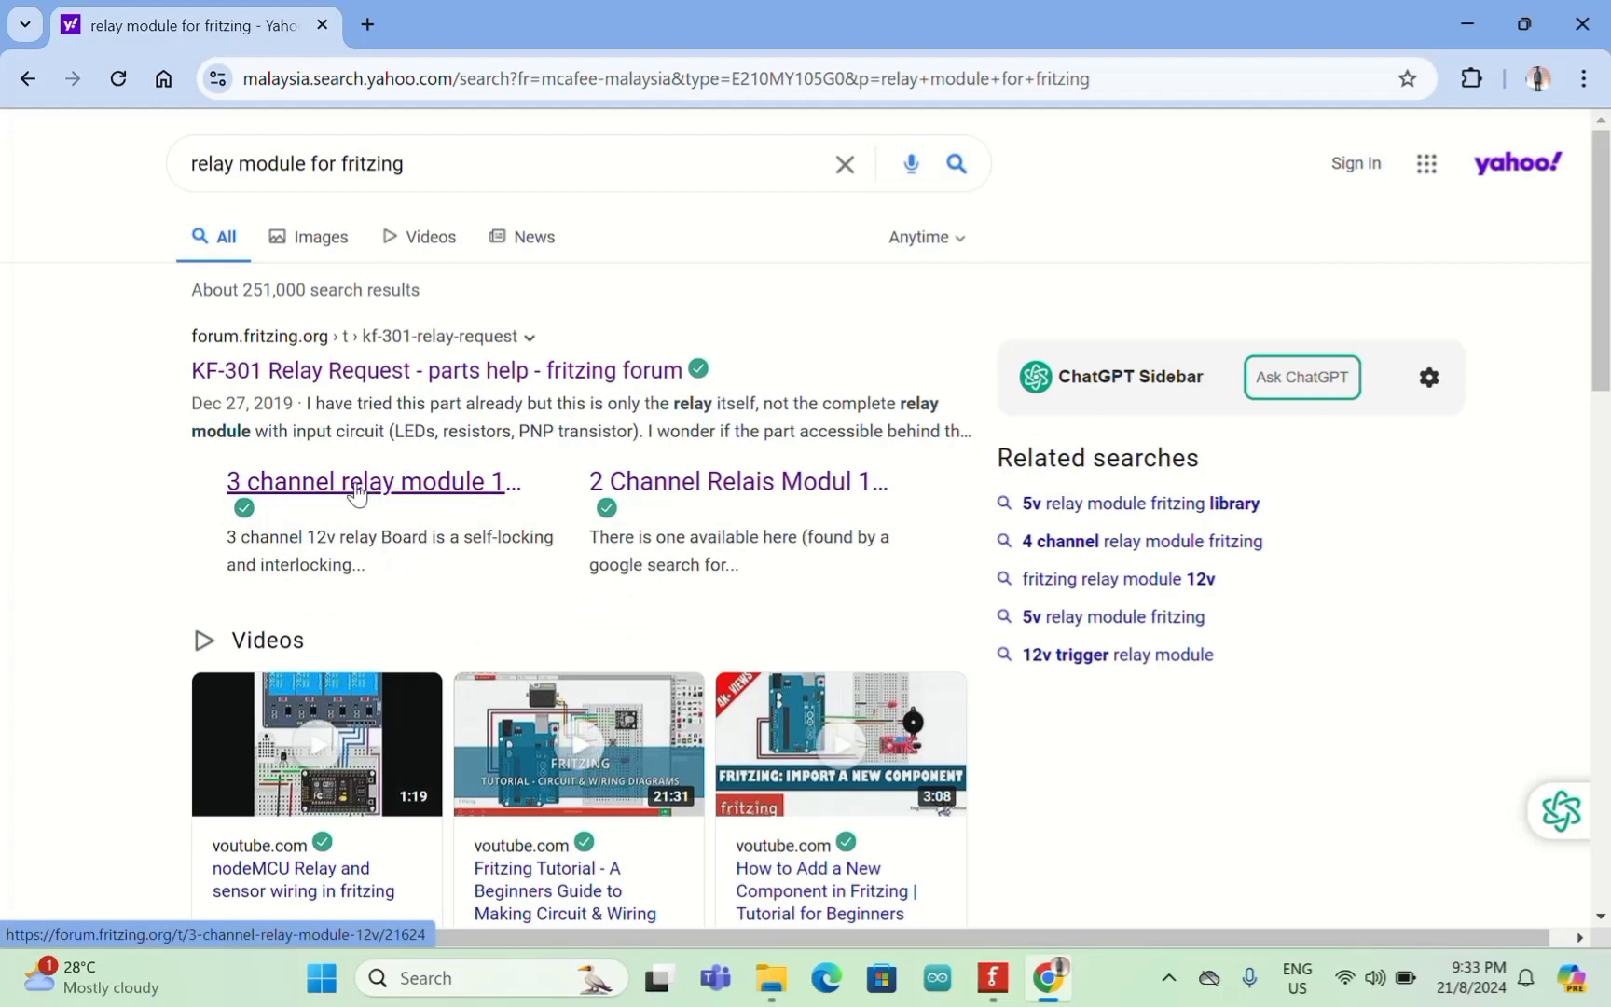
Step: Open the "3 channel relay module 12V" forum thread and save 3-channel-relay-module.fzpz to the Downloads folder
{"action": "left_click", "coordinate": [292, 492]}
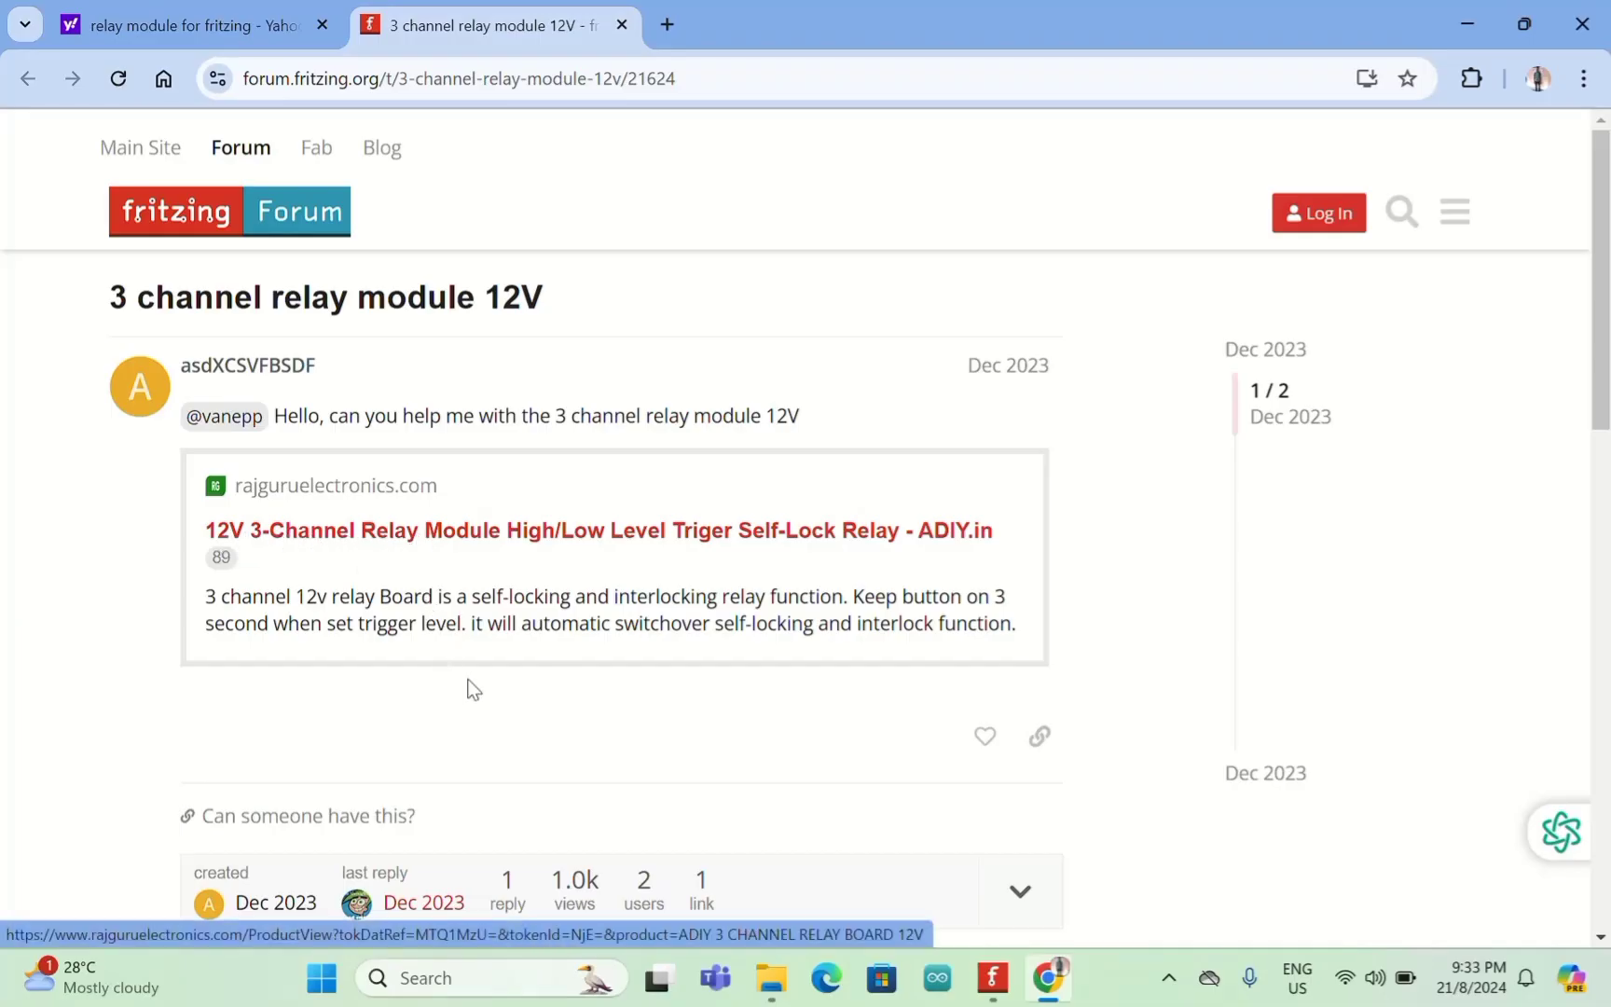
{"action": "scroll", "coordinate": [471, 686], "scroll_direction": "down", "scroll_amount": 5}
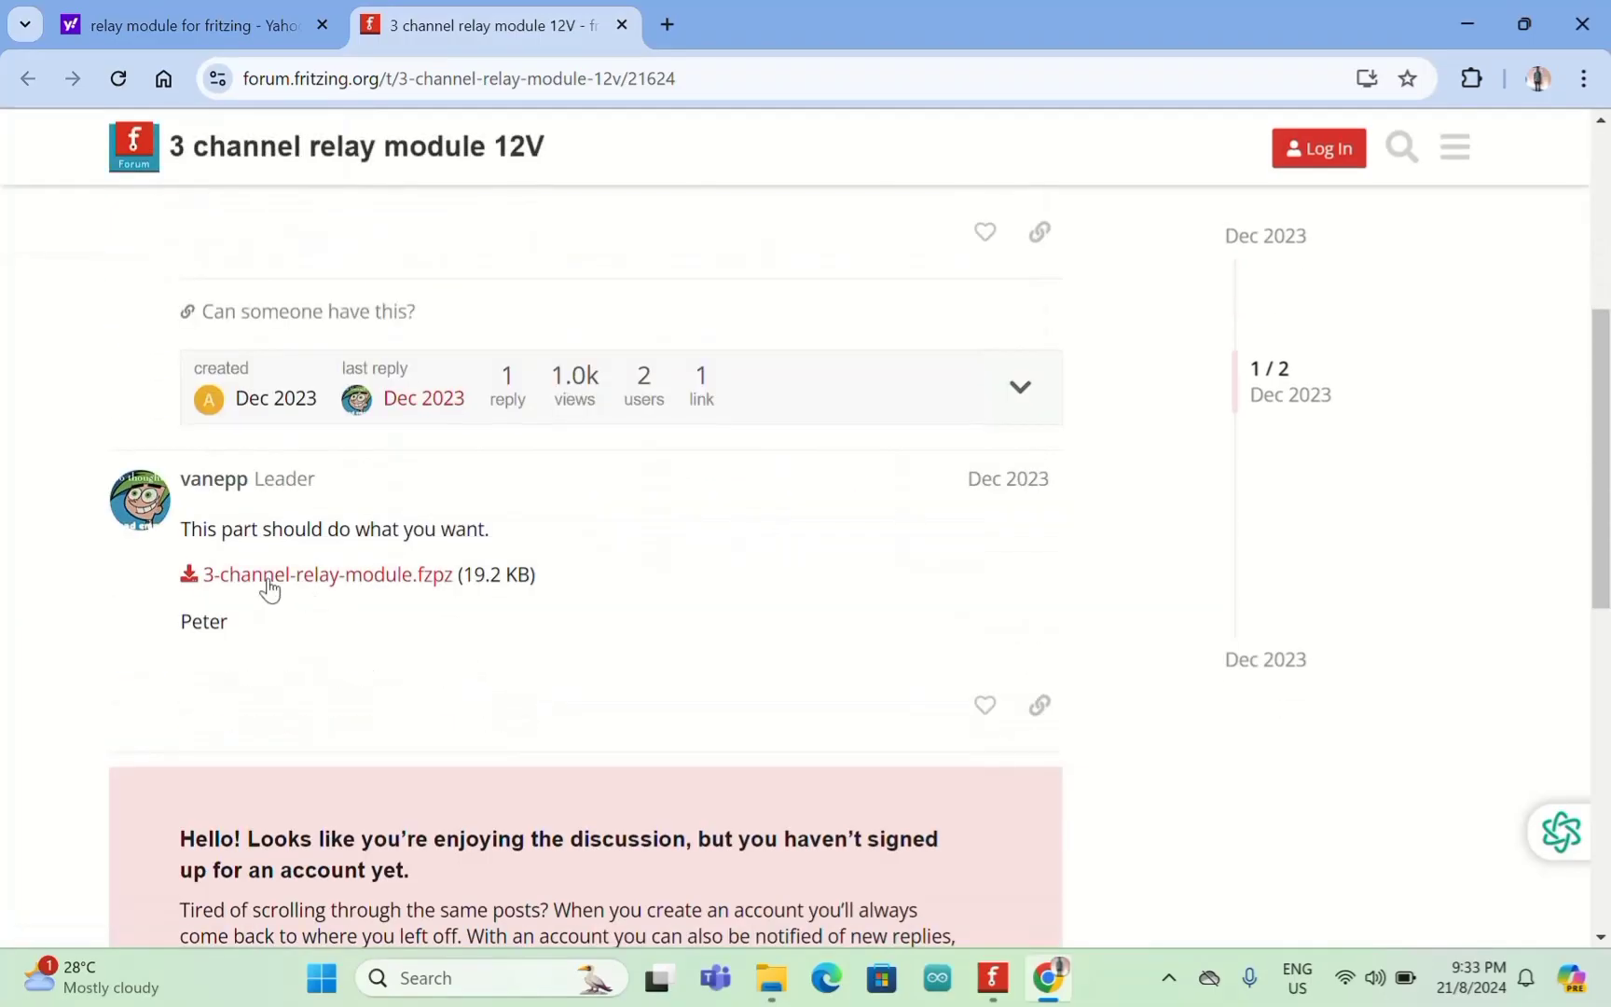
{"action": "scroll", "coordinate": [294, 559], "scroll_direction": "down", "scroll_amount": 5}
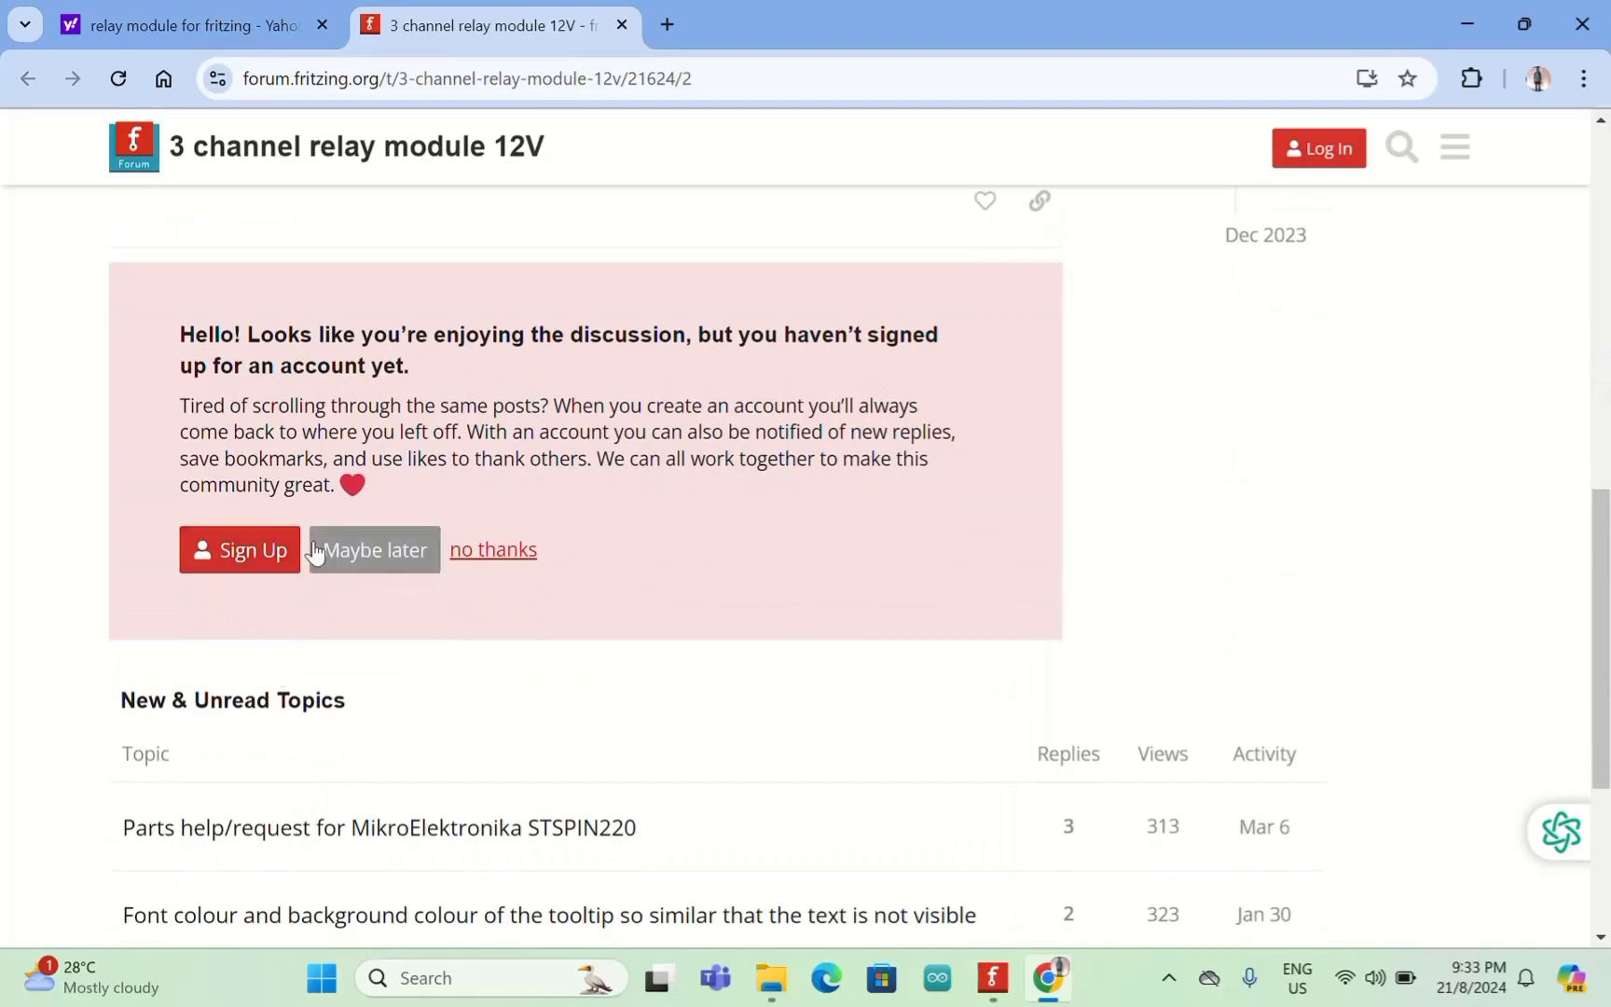
{"action": "scroll", "coordinate": [312, 548], "scroll_direction": "up", "scroll_amount": 4}
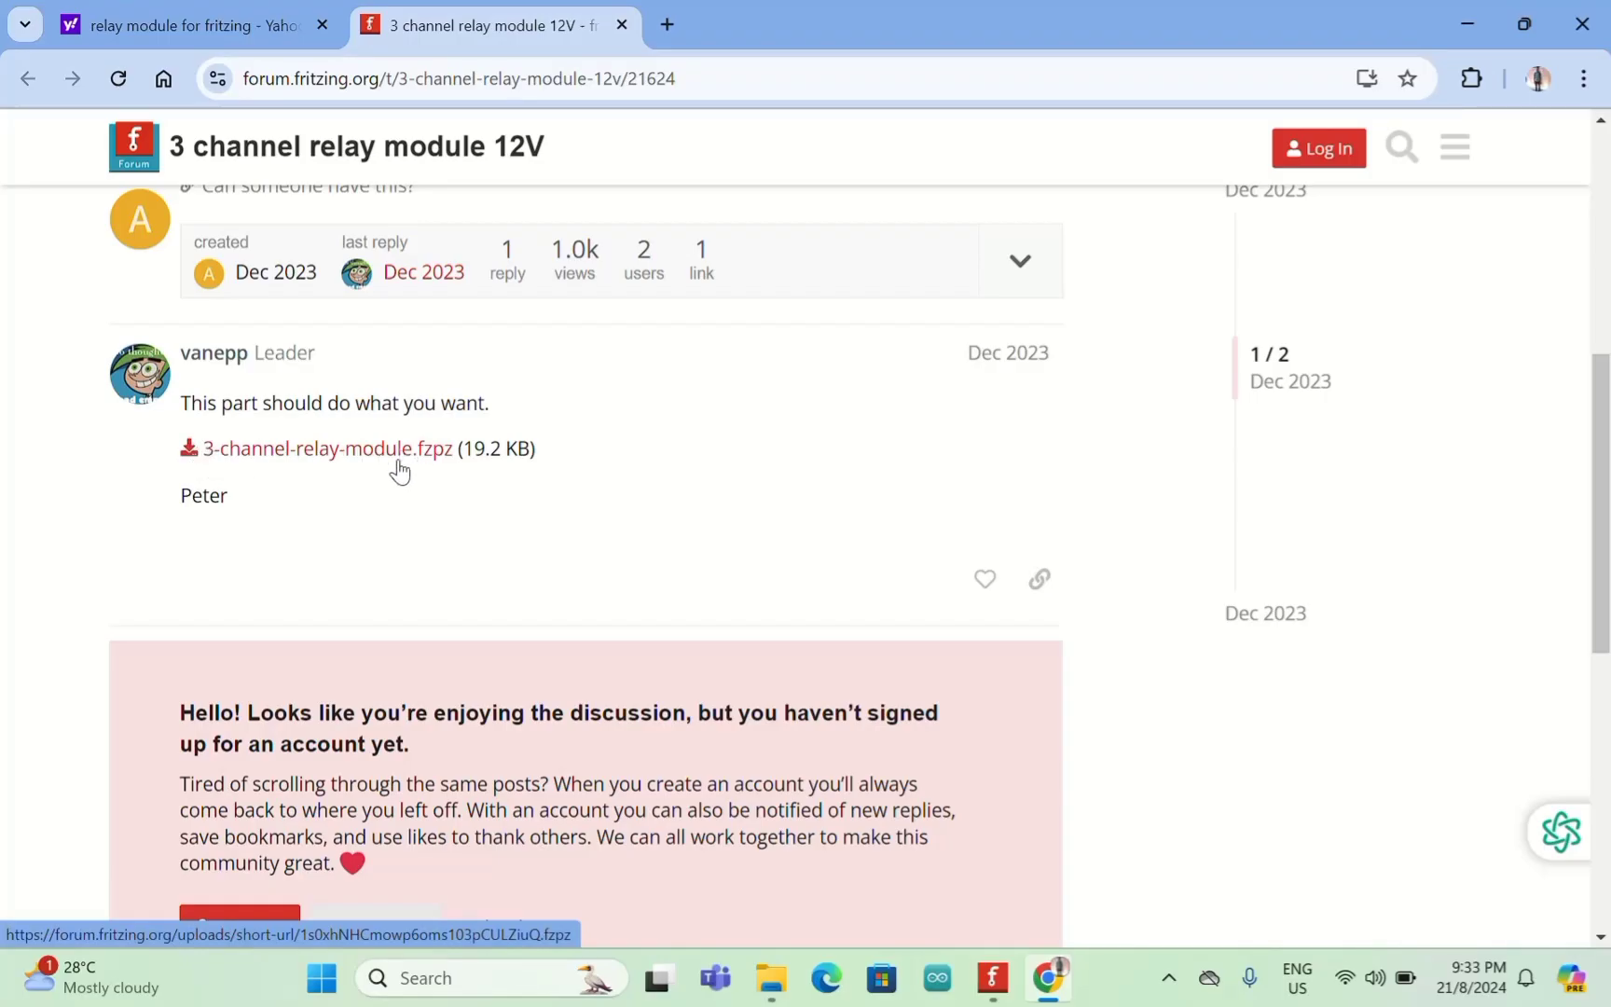
{"action": "left_click", "coordinate": [194, 452]}
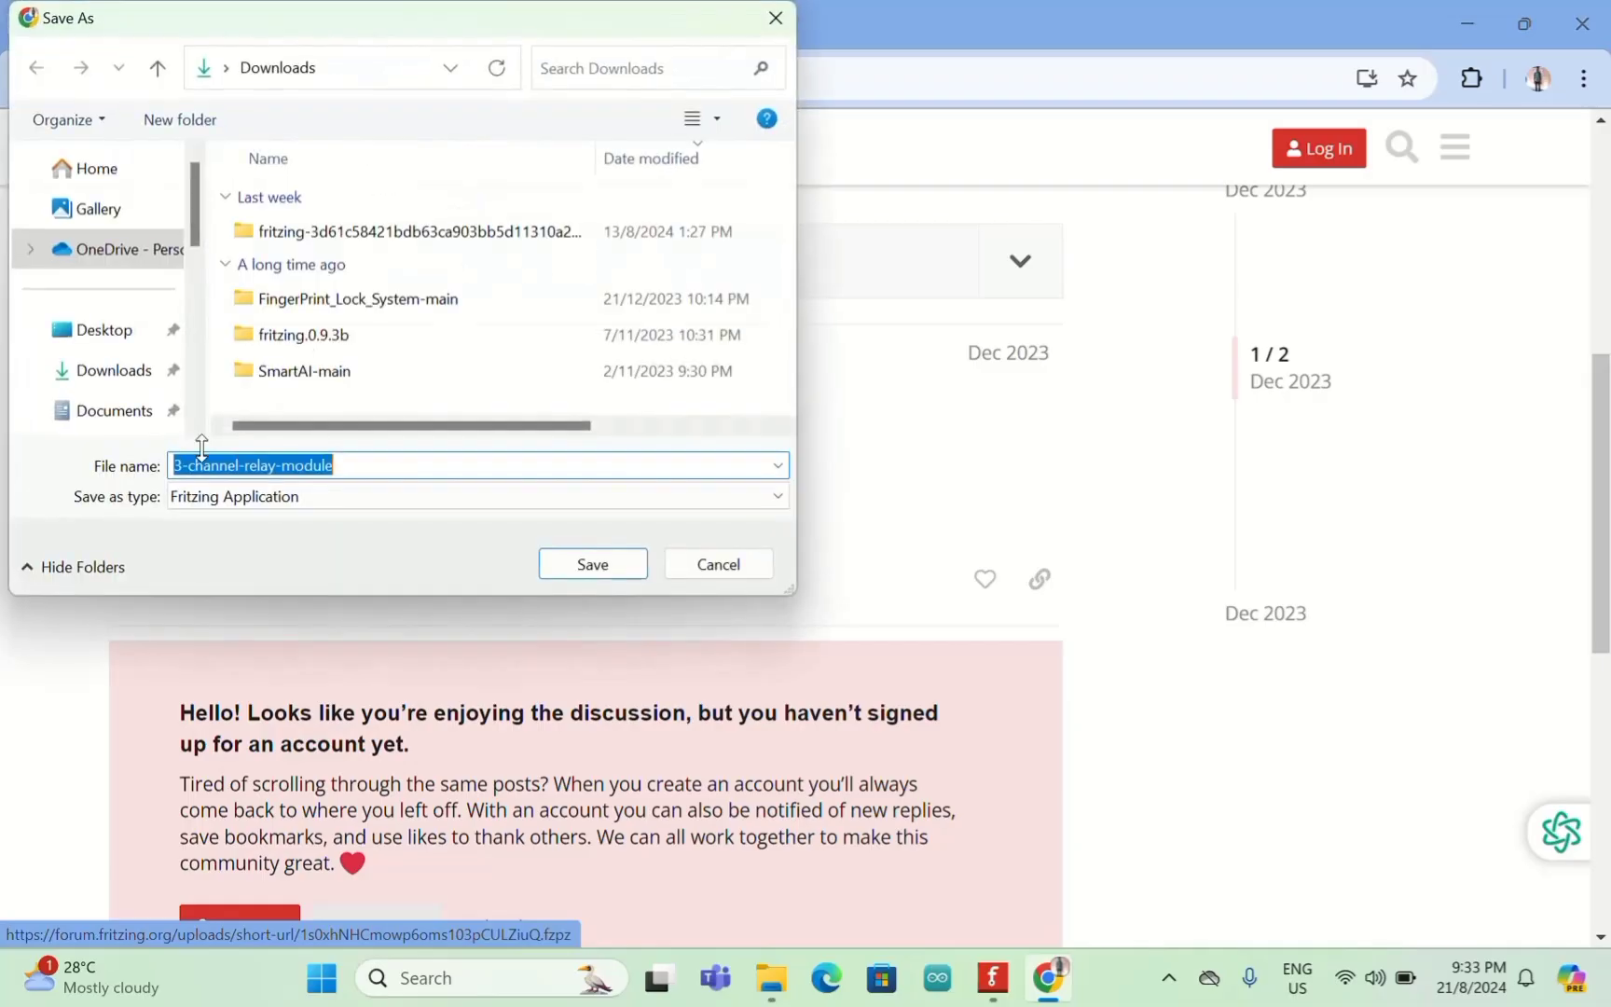
{"action": "left_click", "coordinate": [590, 569]}
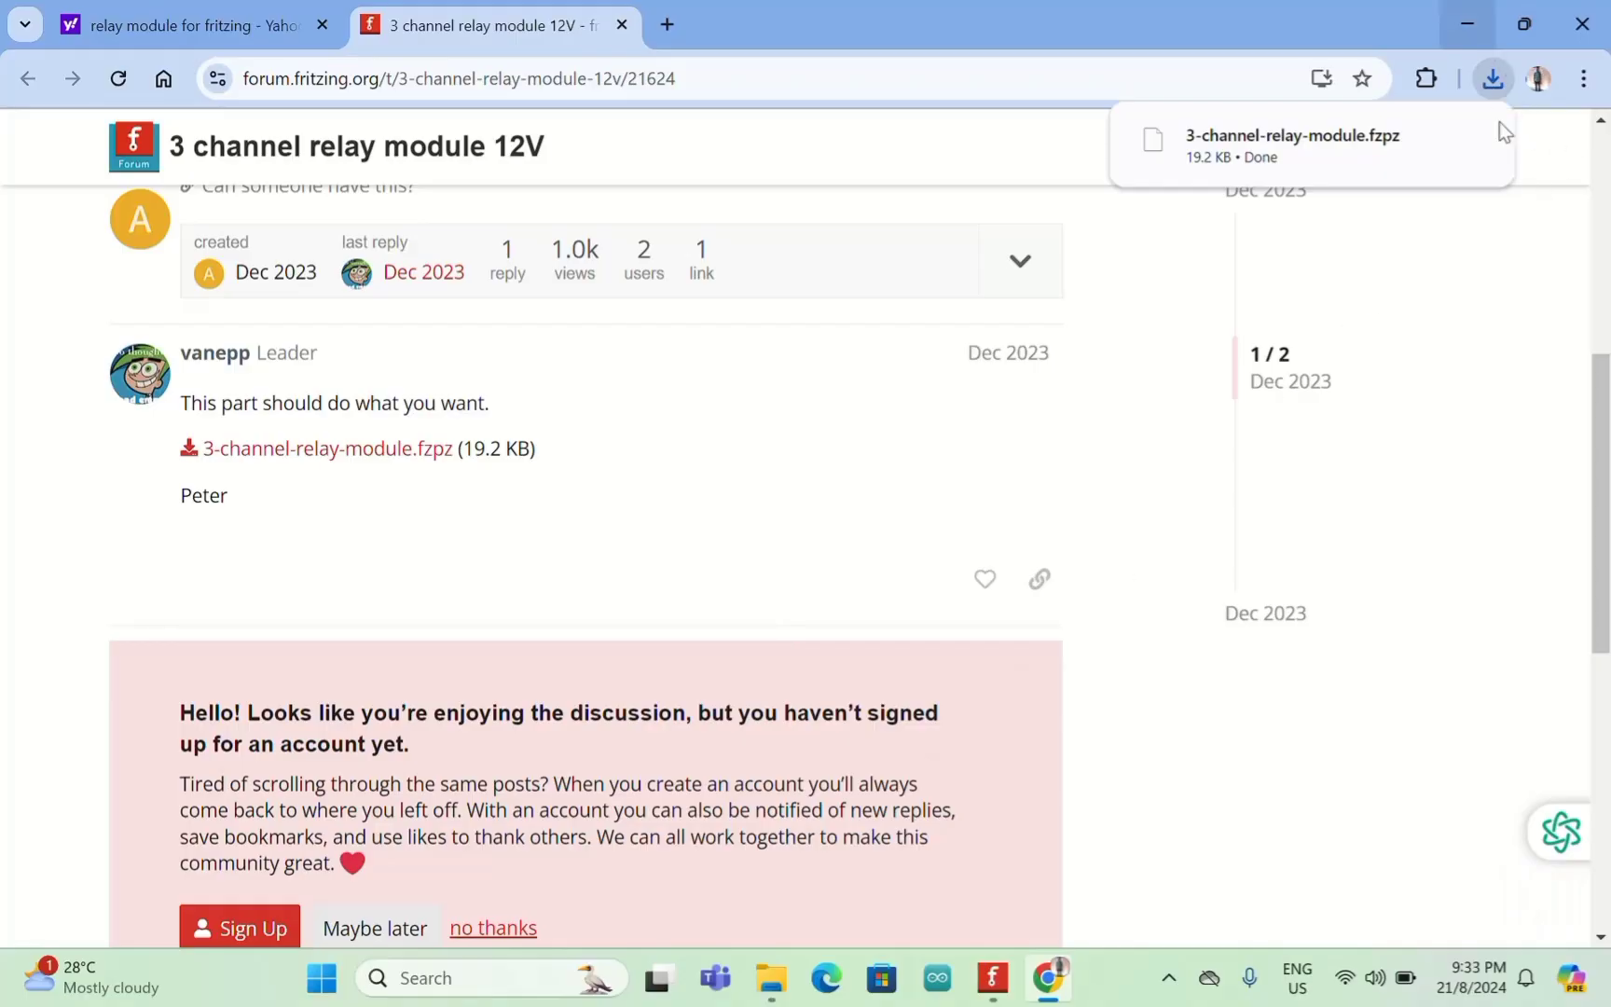
Step: Switch back to Fritzing and import 3-channel-relay-module from Downloads into the My Parts bin
{"action": "left_click", "coordinate": [1465, 25]}
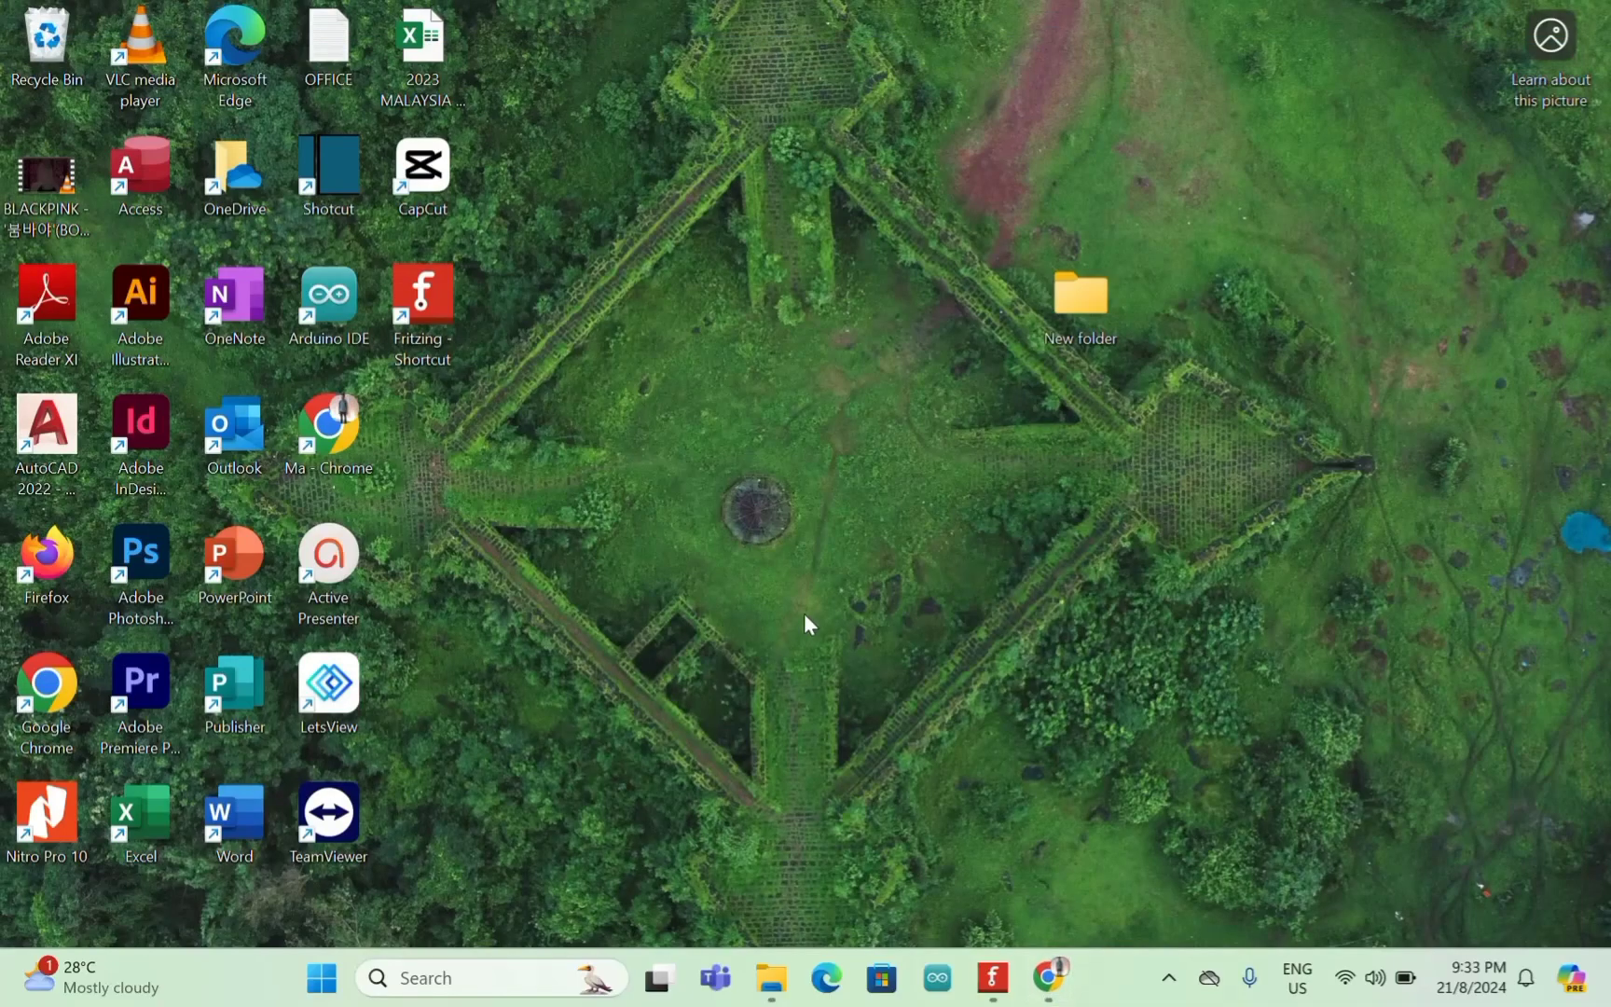
{"action": "left_click", "coordinate": [993, 979]}
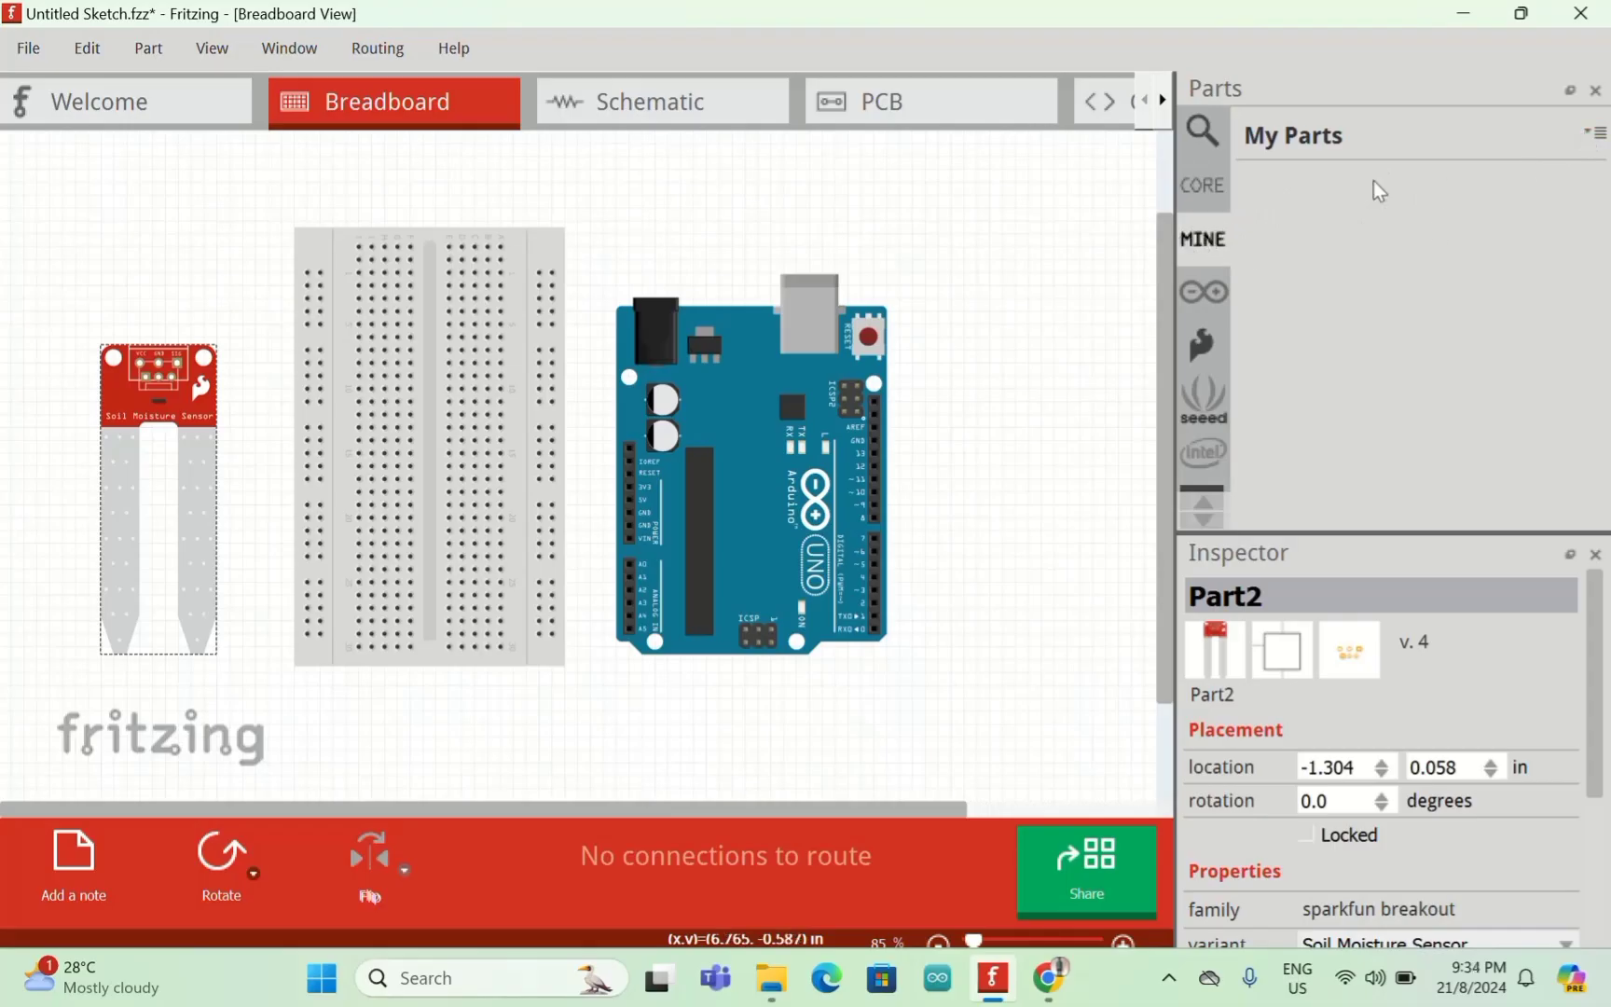
{"action": "left_click", "coordinate": [1593, 136]}
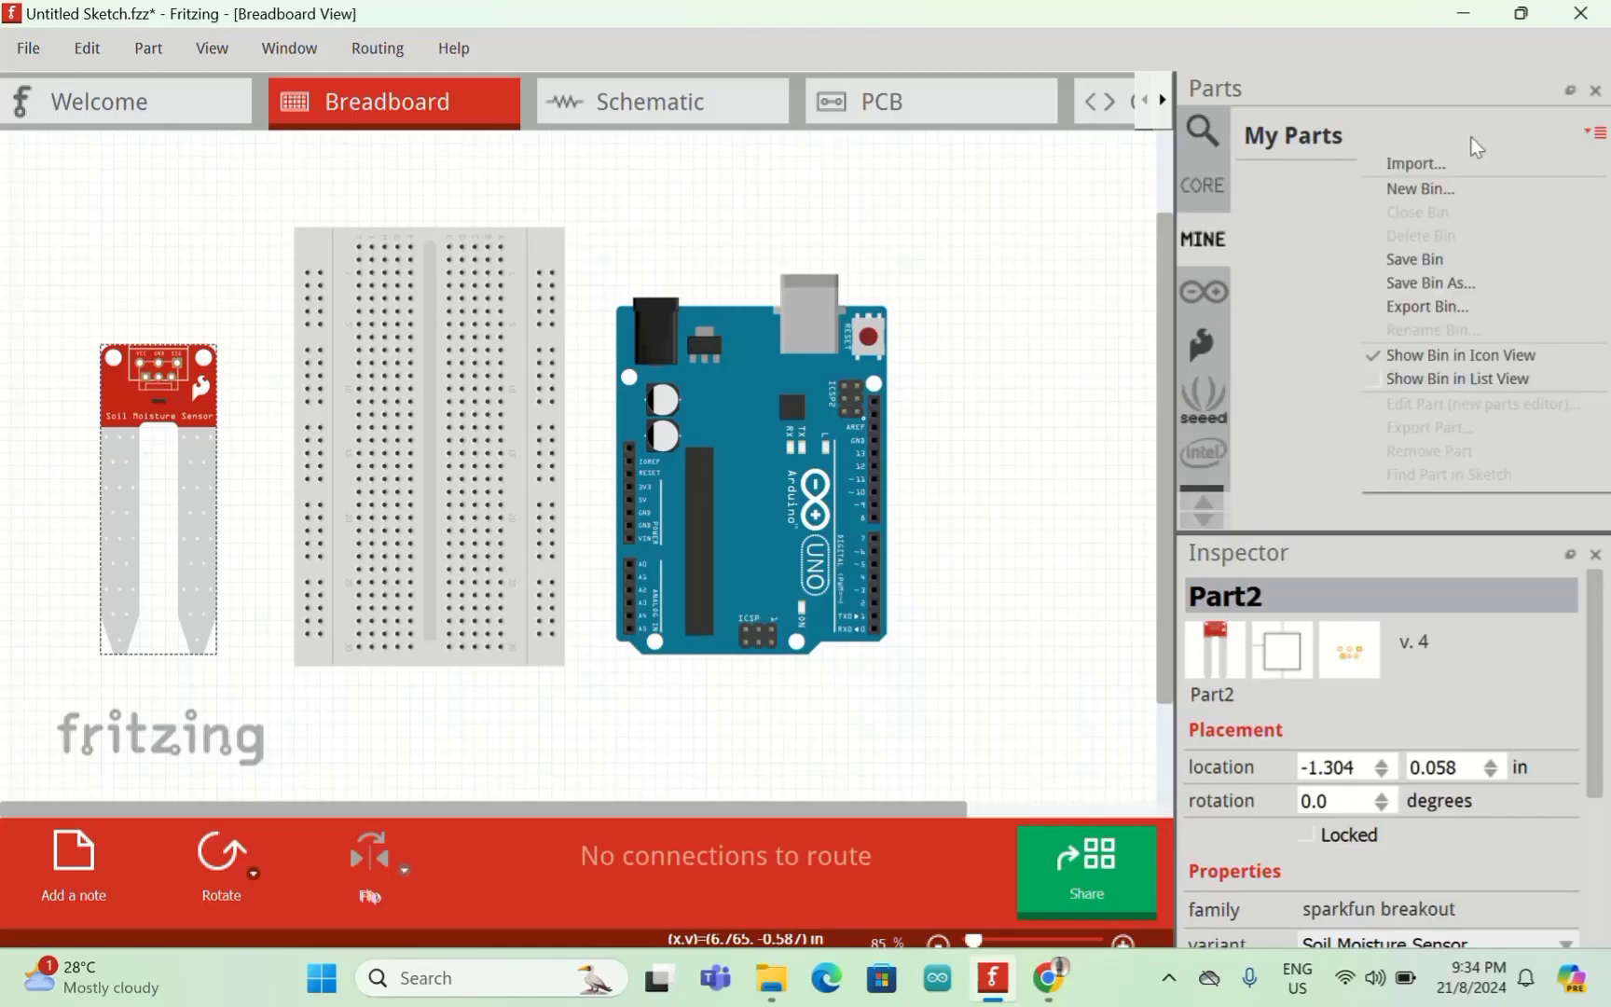
{"action": "left_click", "coordinate": [1407, 164]}
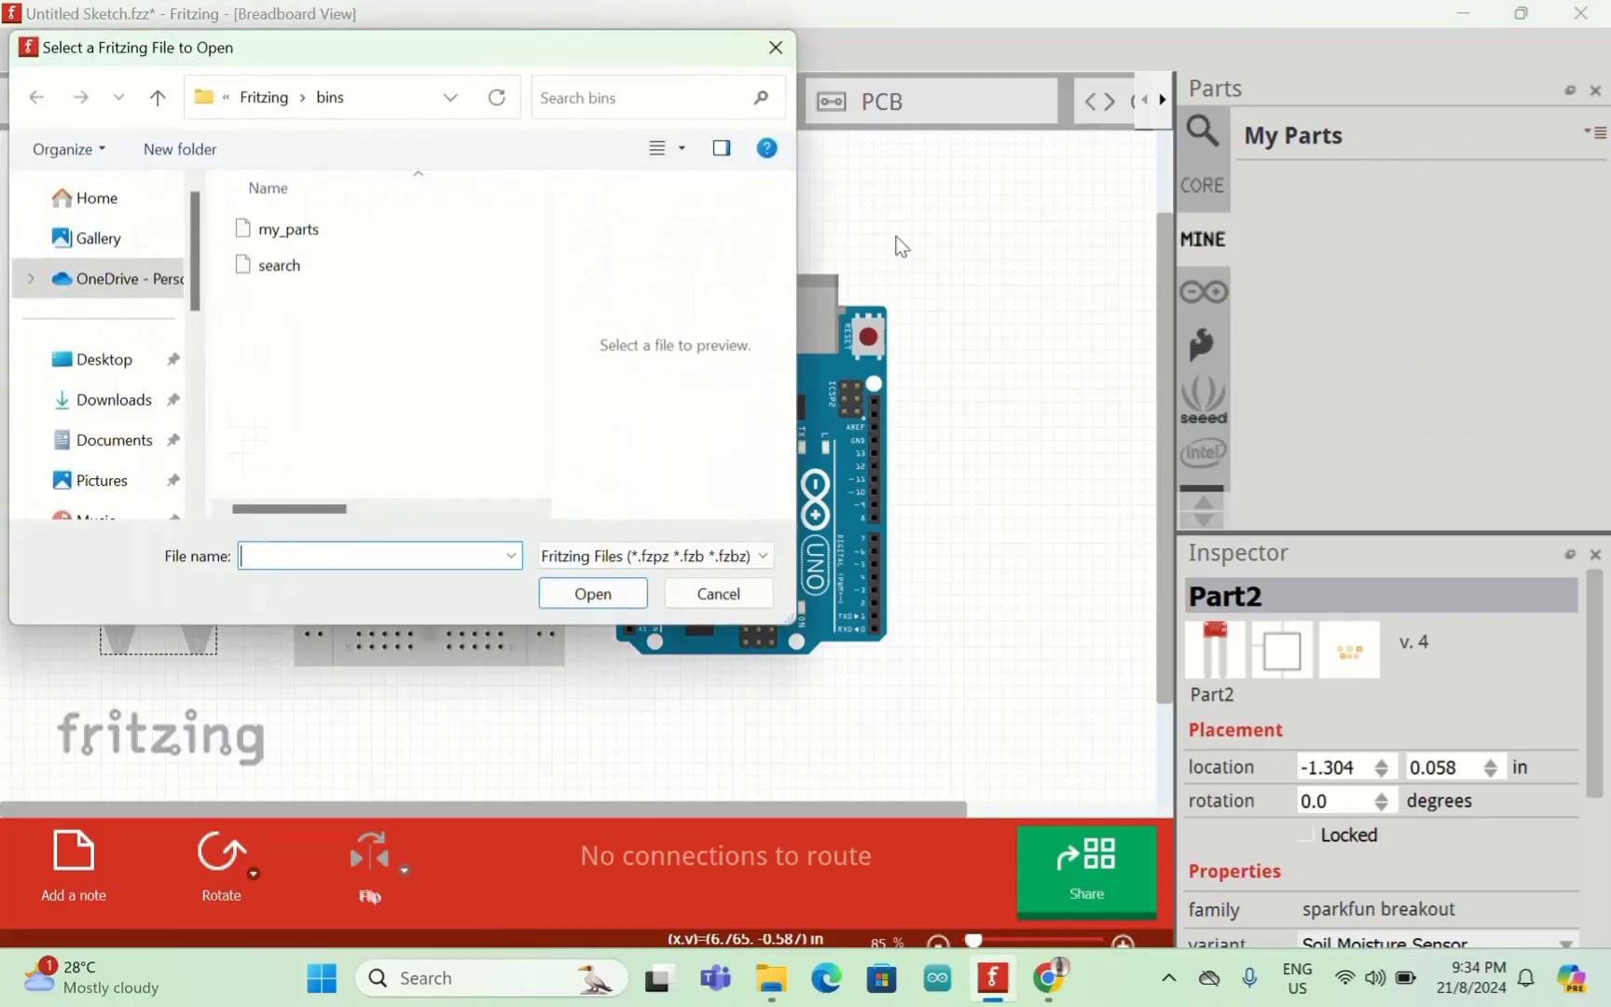
{"action": "left_click", "coordinate": [124, 403]}
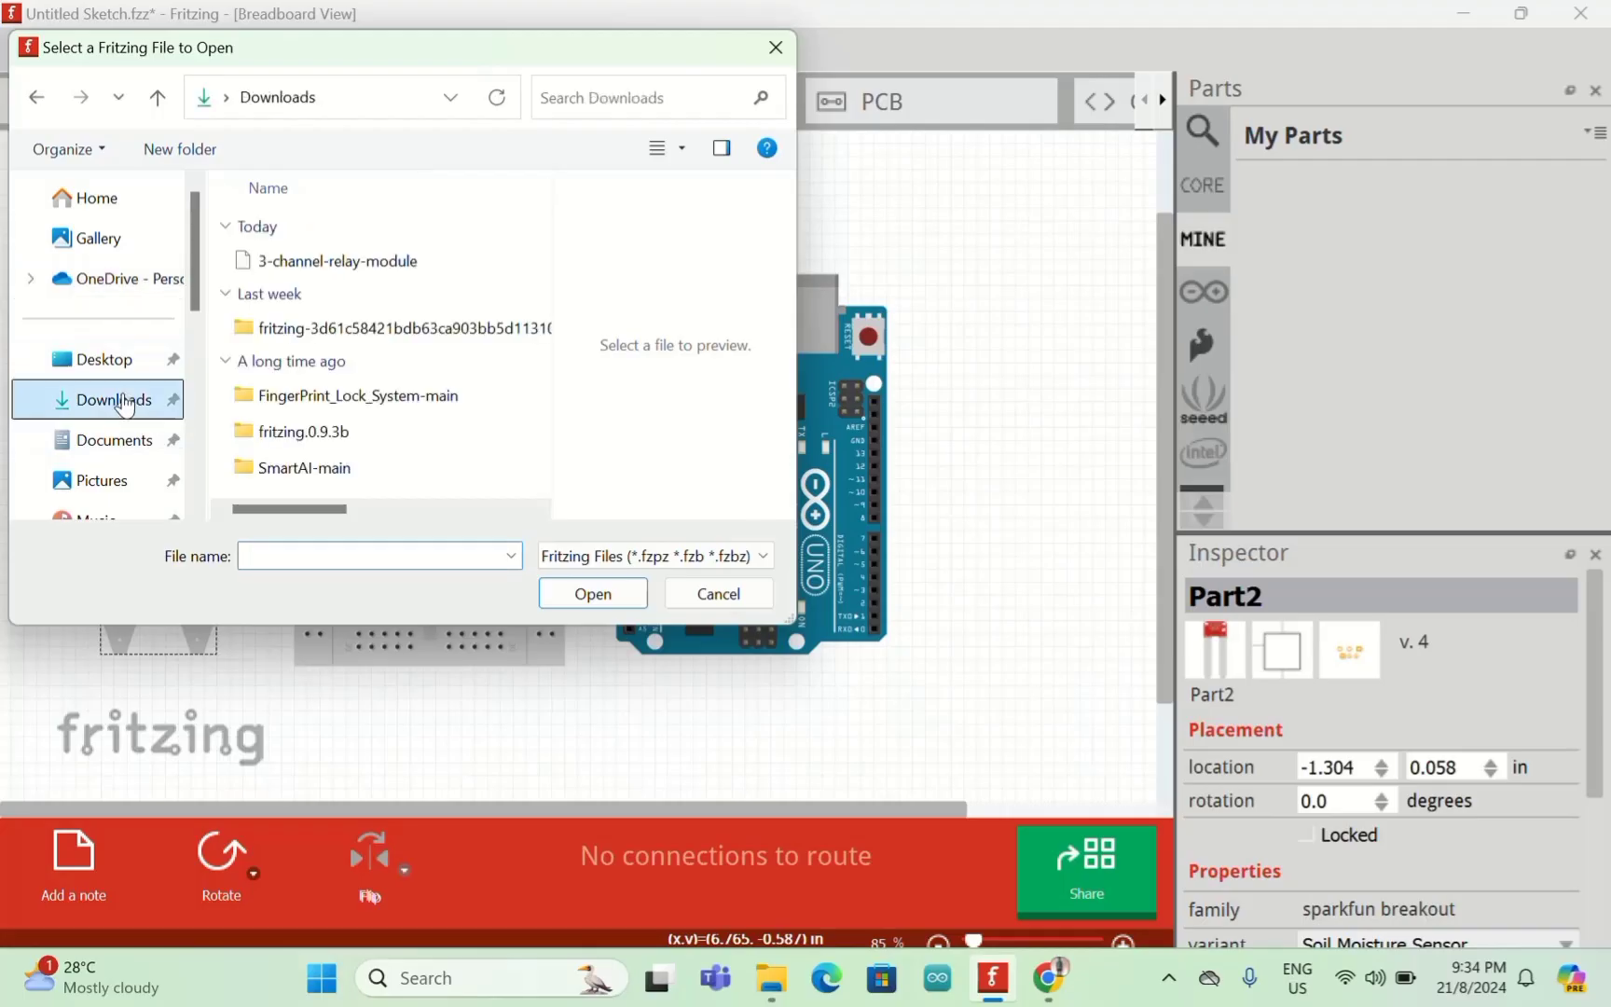
{"action": "left_click", "coordinate": [279, 263]}
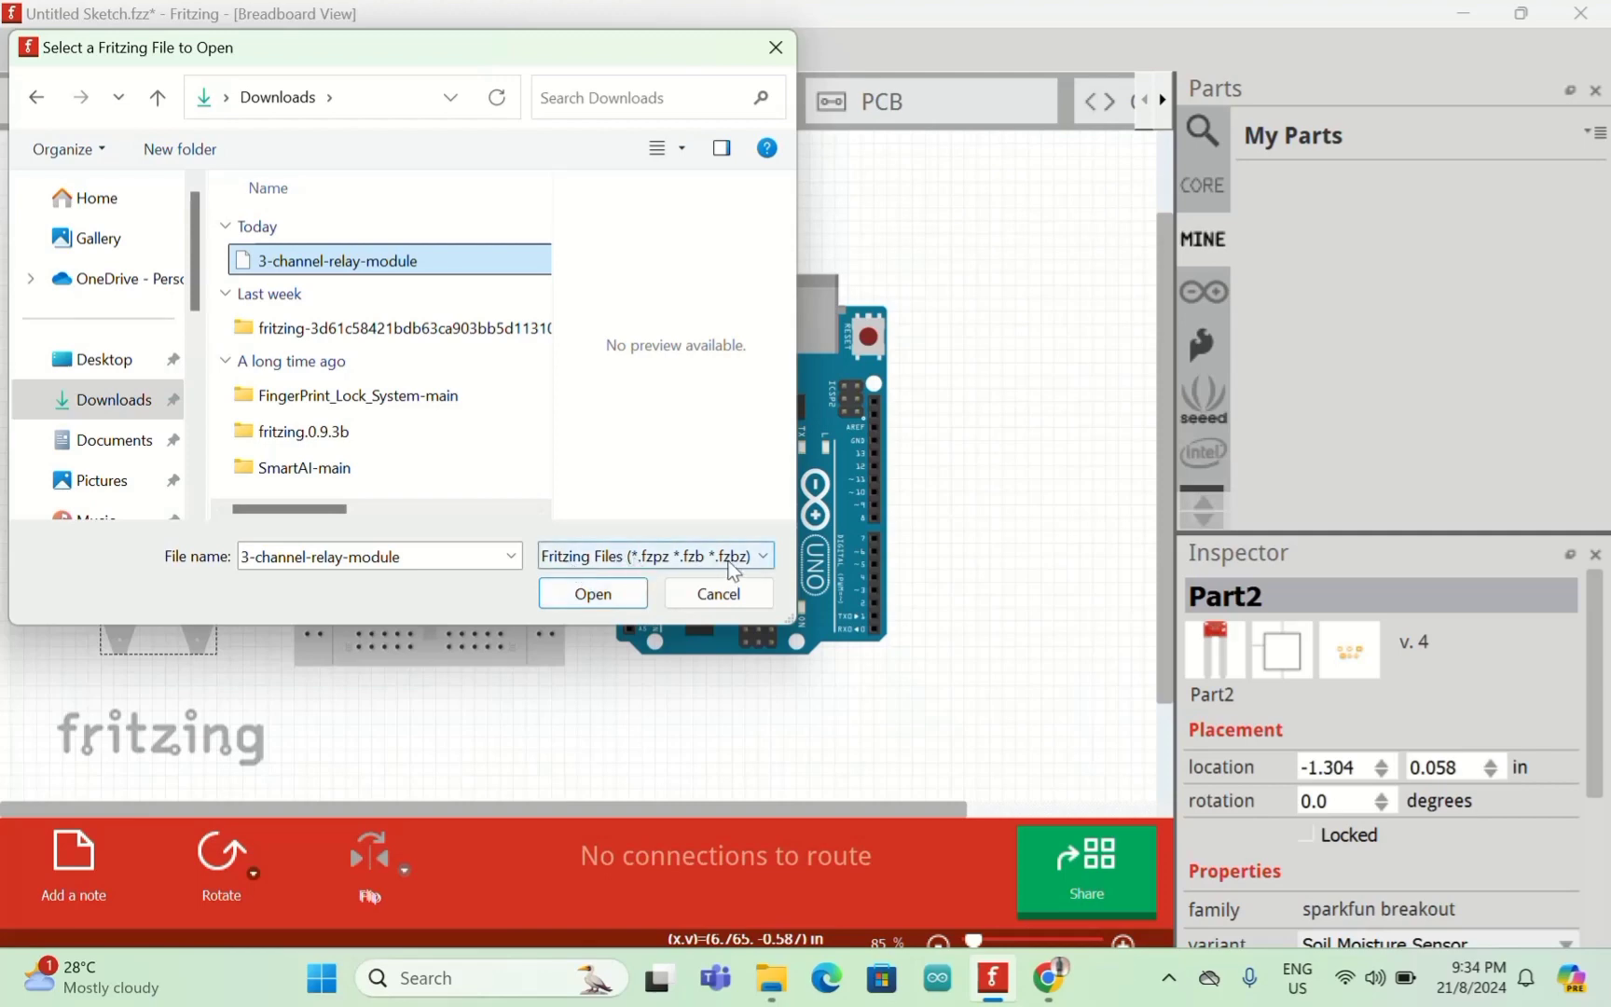
{"action": "left_click", "coordinate": [593, 594]}
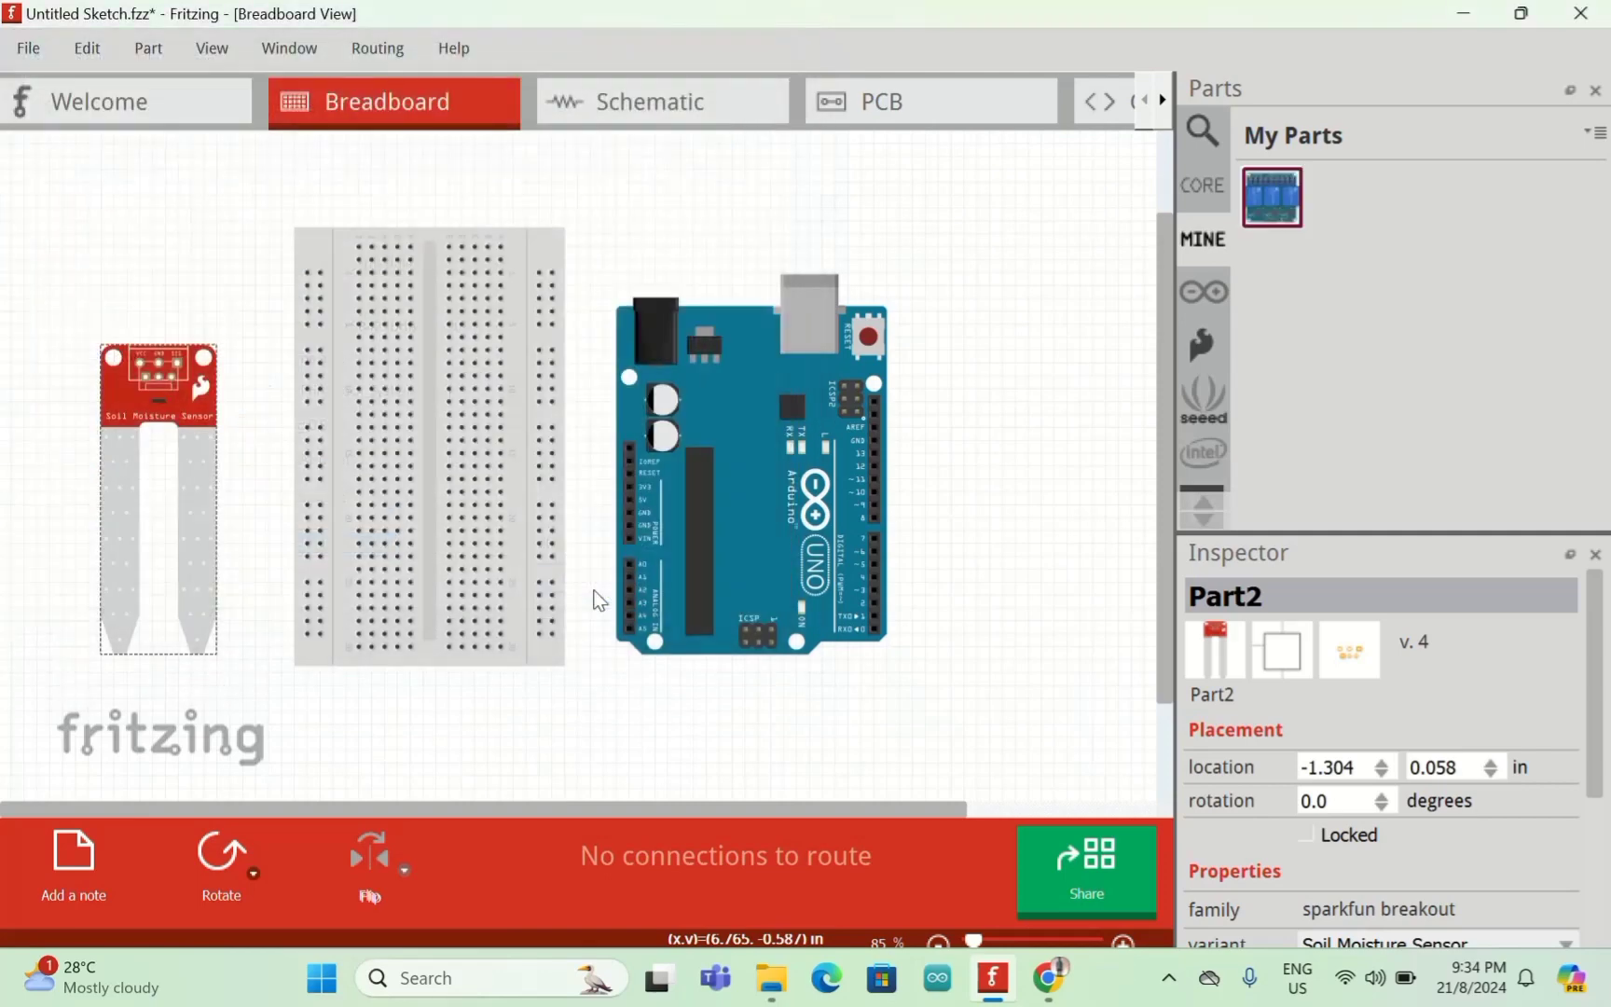
Step: Place the imported 3 channel relay module to the right of the Arduino UNO at about 5.115, 0.293 in
{"action": "left_click", "coordinate": [1287, 204]}
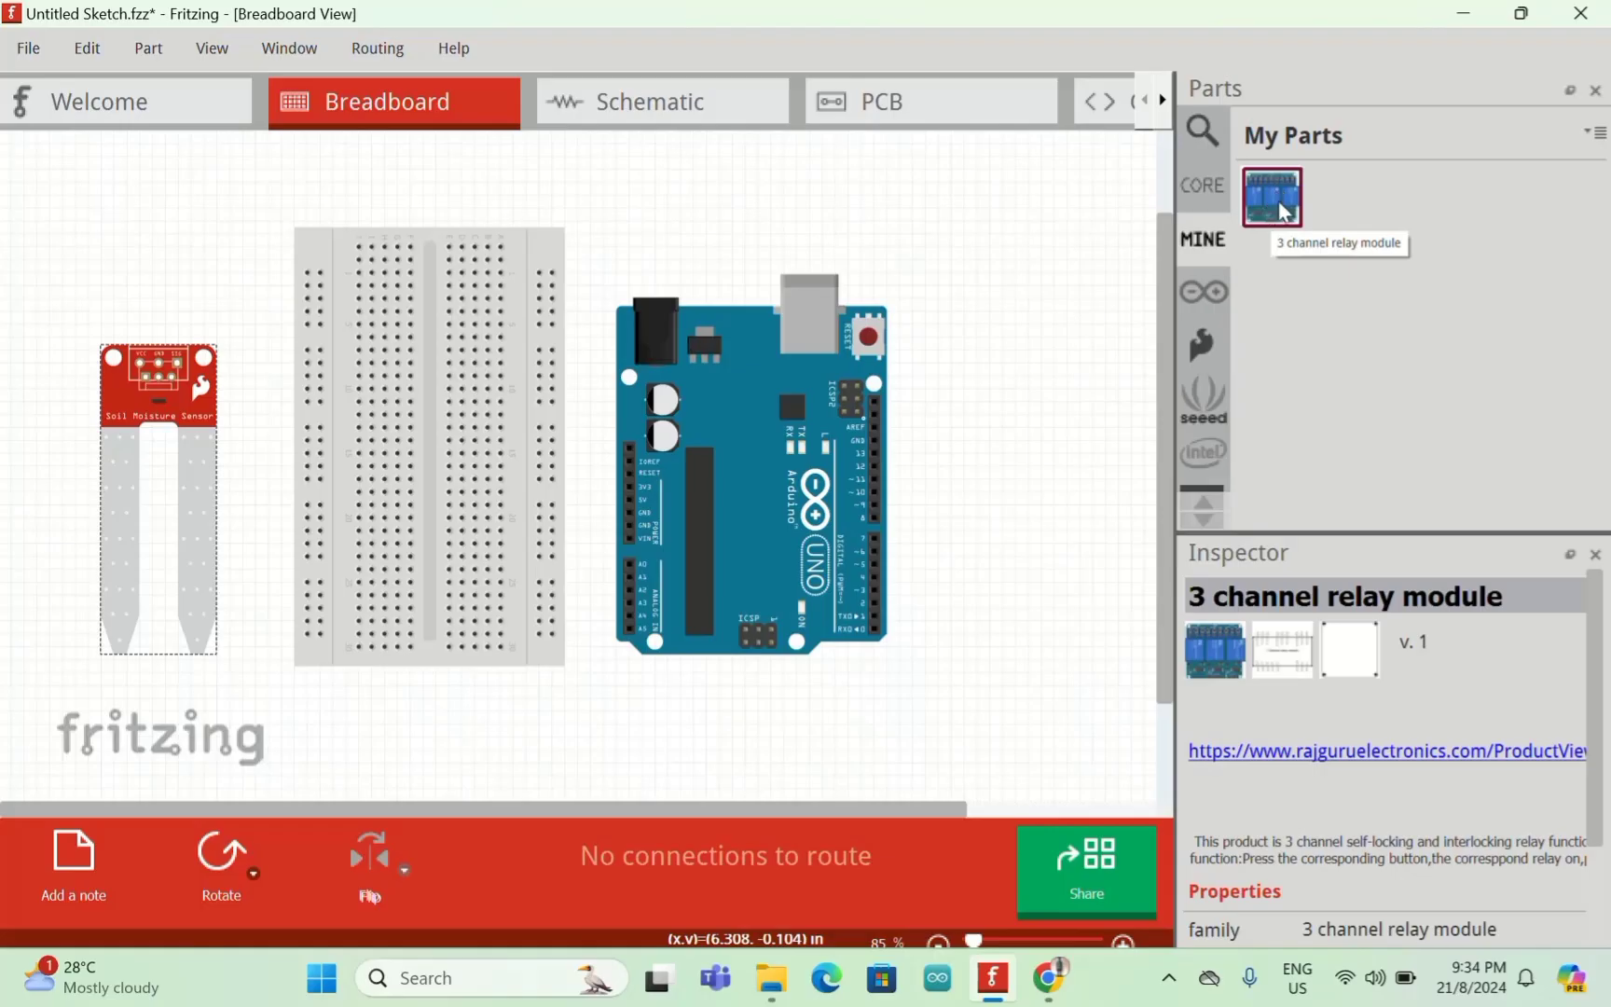
{"action": "left_click_drag", "start_coordinate": [1279, 200], "coordinate": [965, 401]}
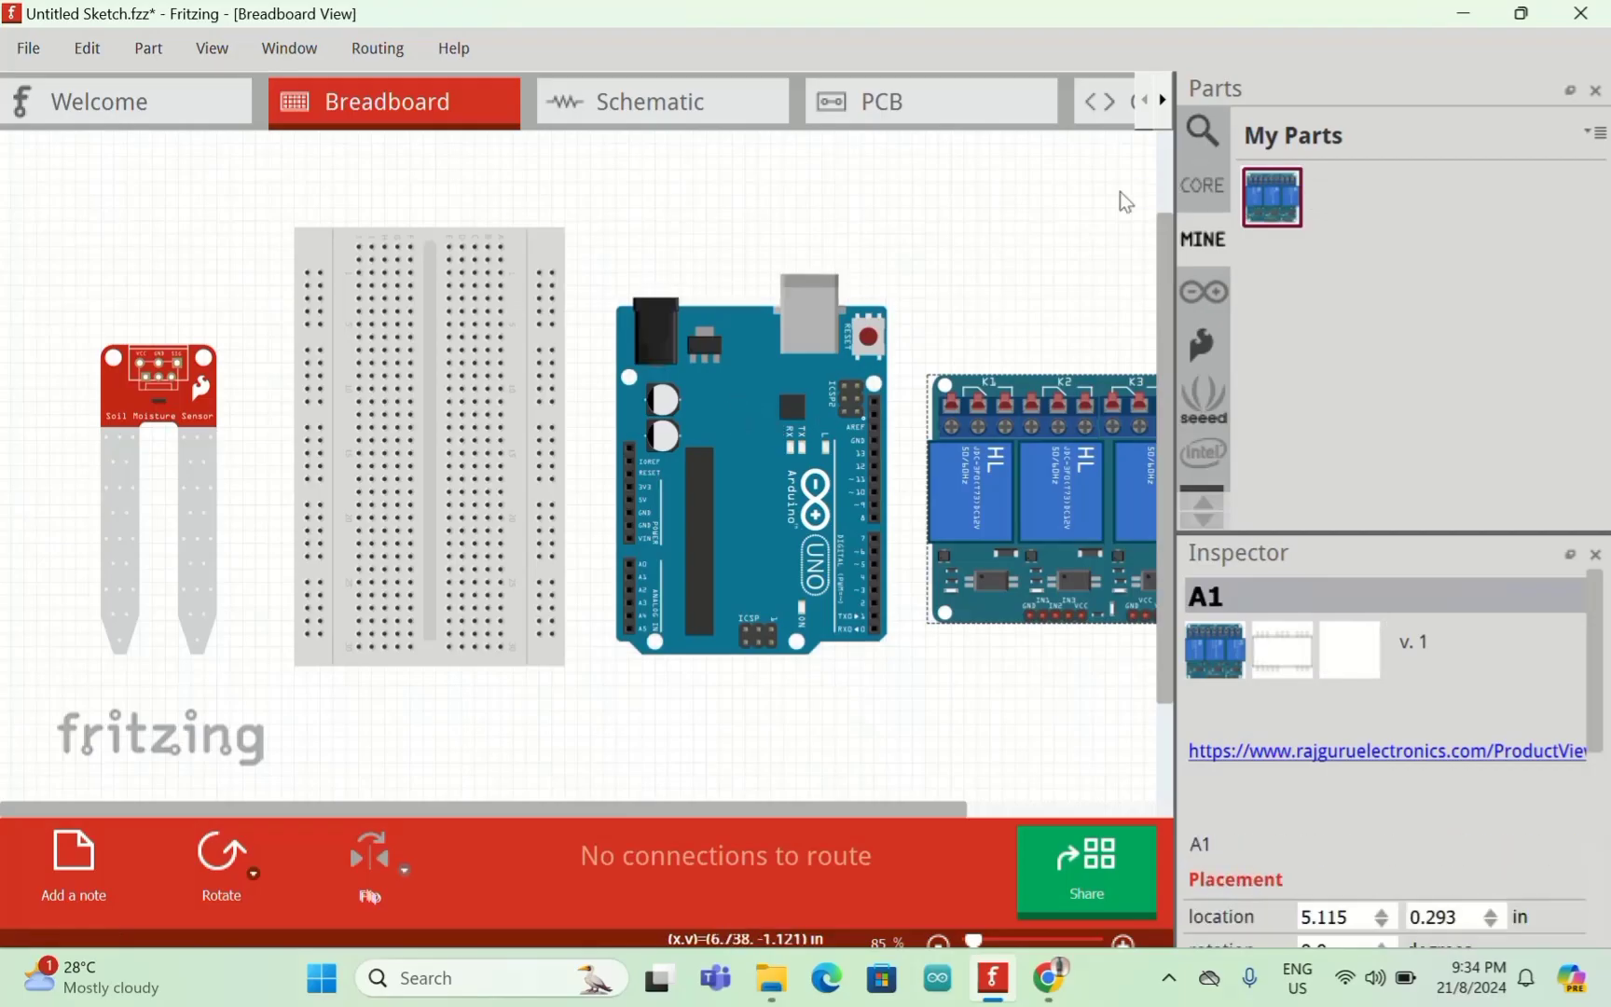
{"action": "left_click", "coordinate": [1040, 200]}
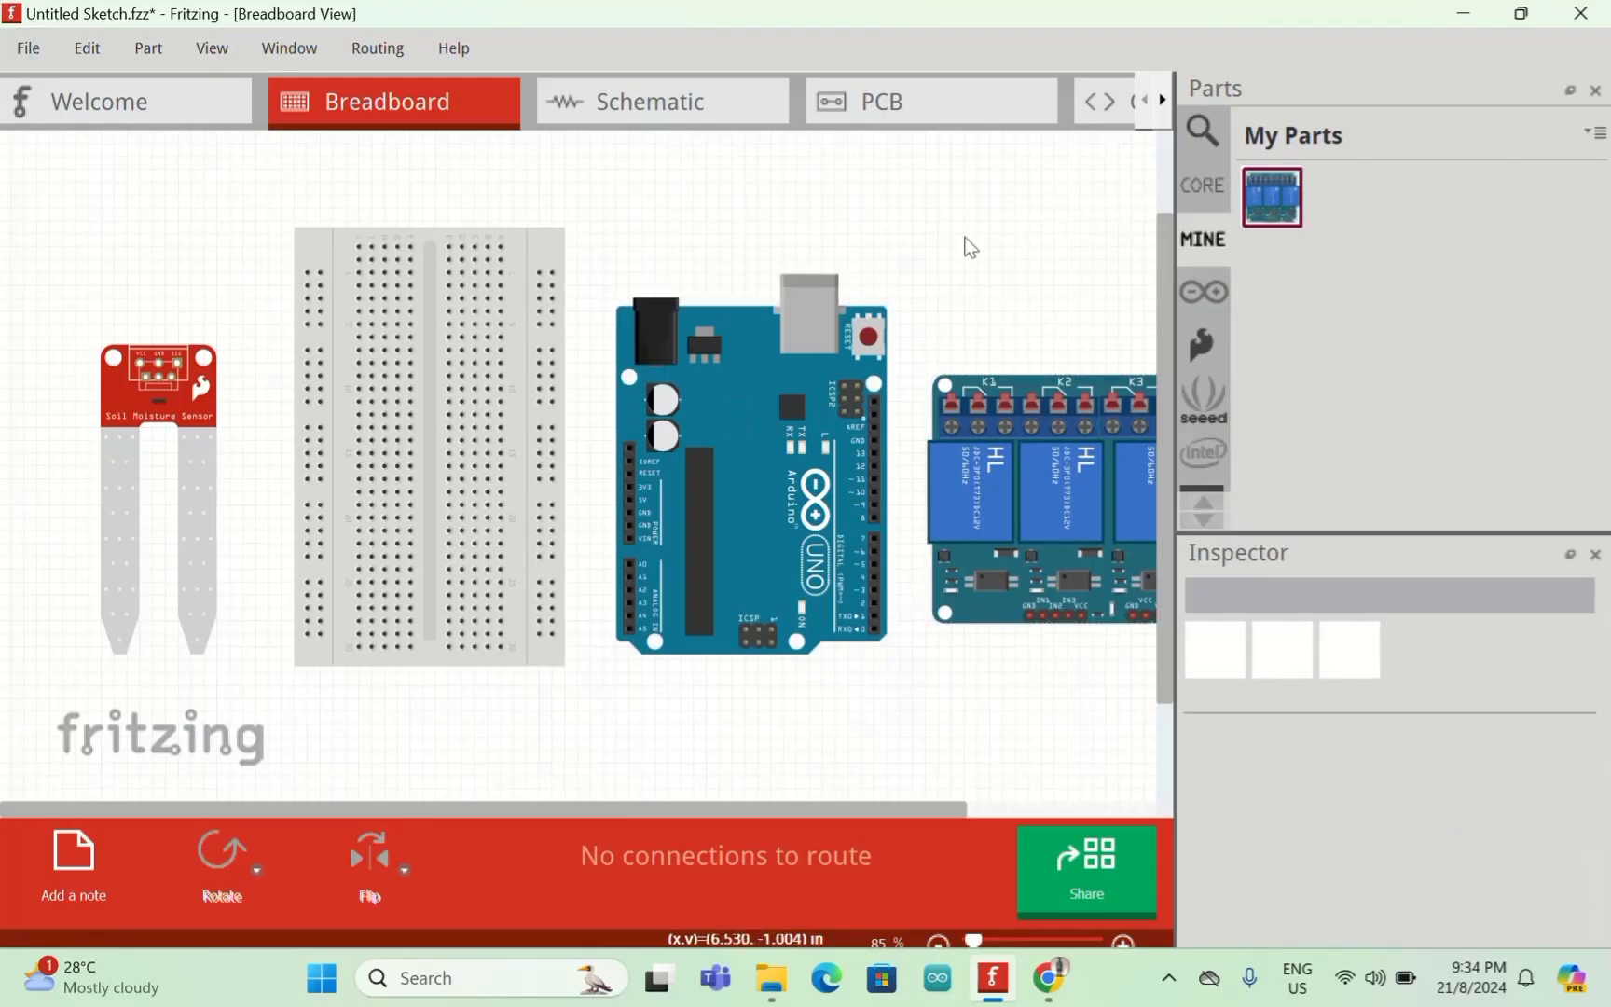
Step: Rearrange the breadboard to about 0.548, -0.900 in, the Arduino UNO to 2.975, -0.765 in, and the relay module below them at 2.715, 1.893 in
{"action": "left_click_drag", "start_coordinate": [652, 353], "coordinate": [651, 287]}
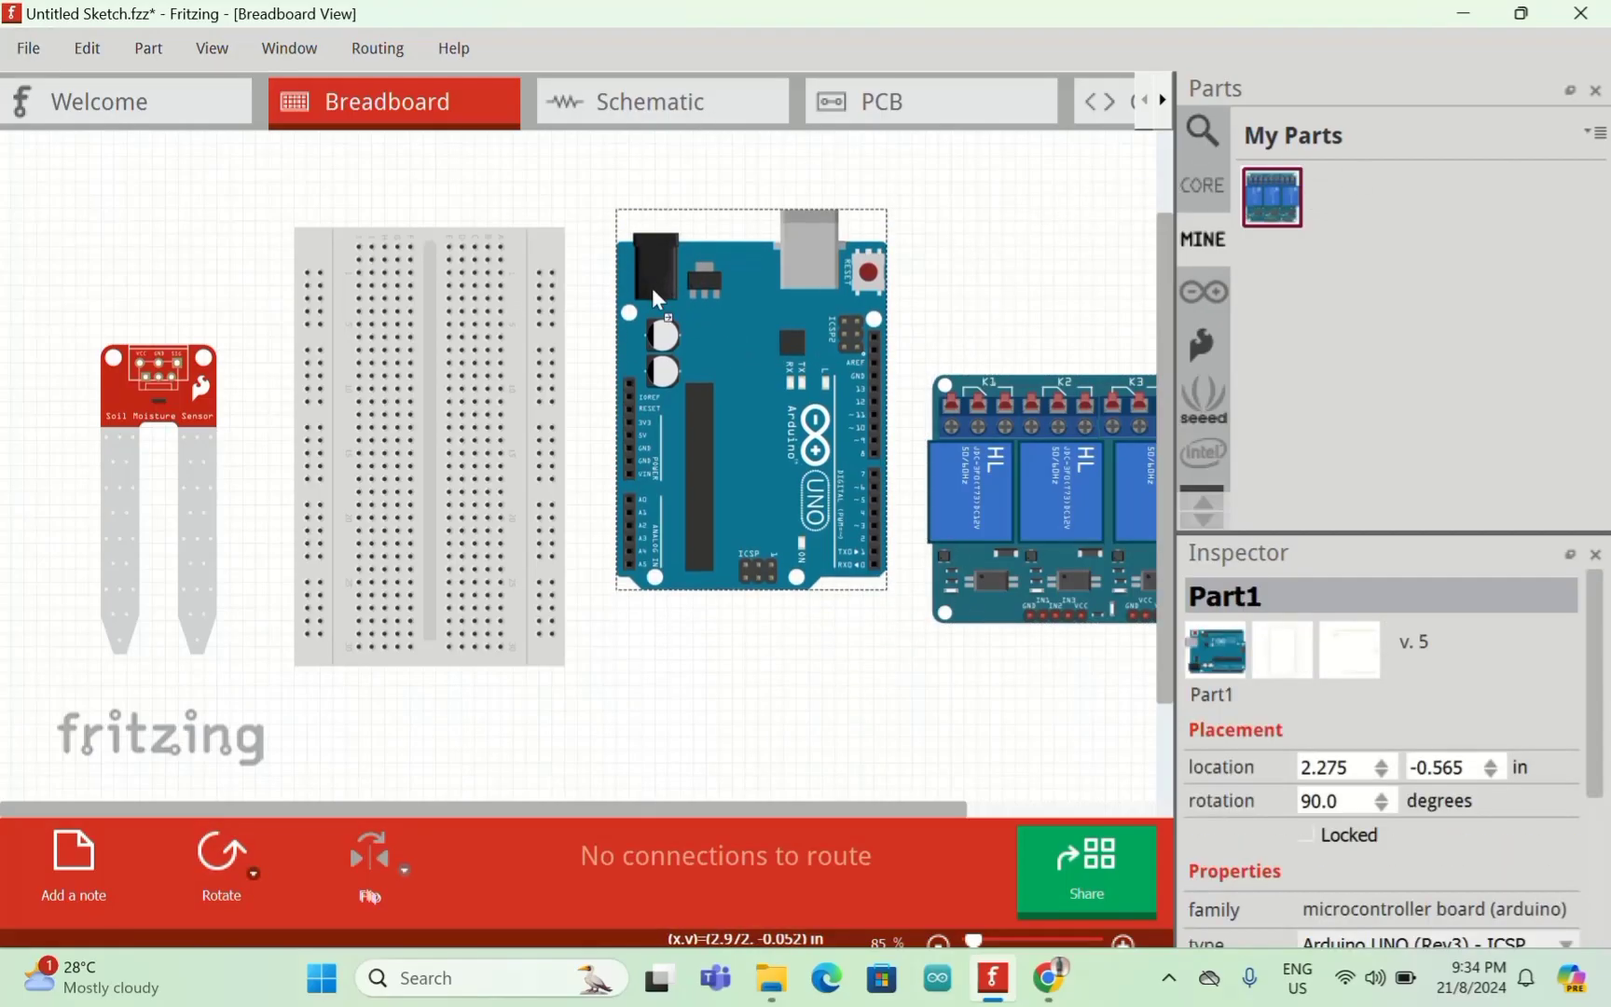
{"action": "left_click_drag", "start_coordinate": [505, 352], "coordinate": [496, 312]}
{"action": "left_click_drag", "start_coordinate": [1013, 481], "coordinate": [490, 621]}
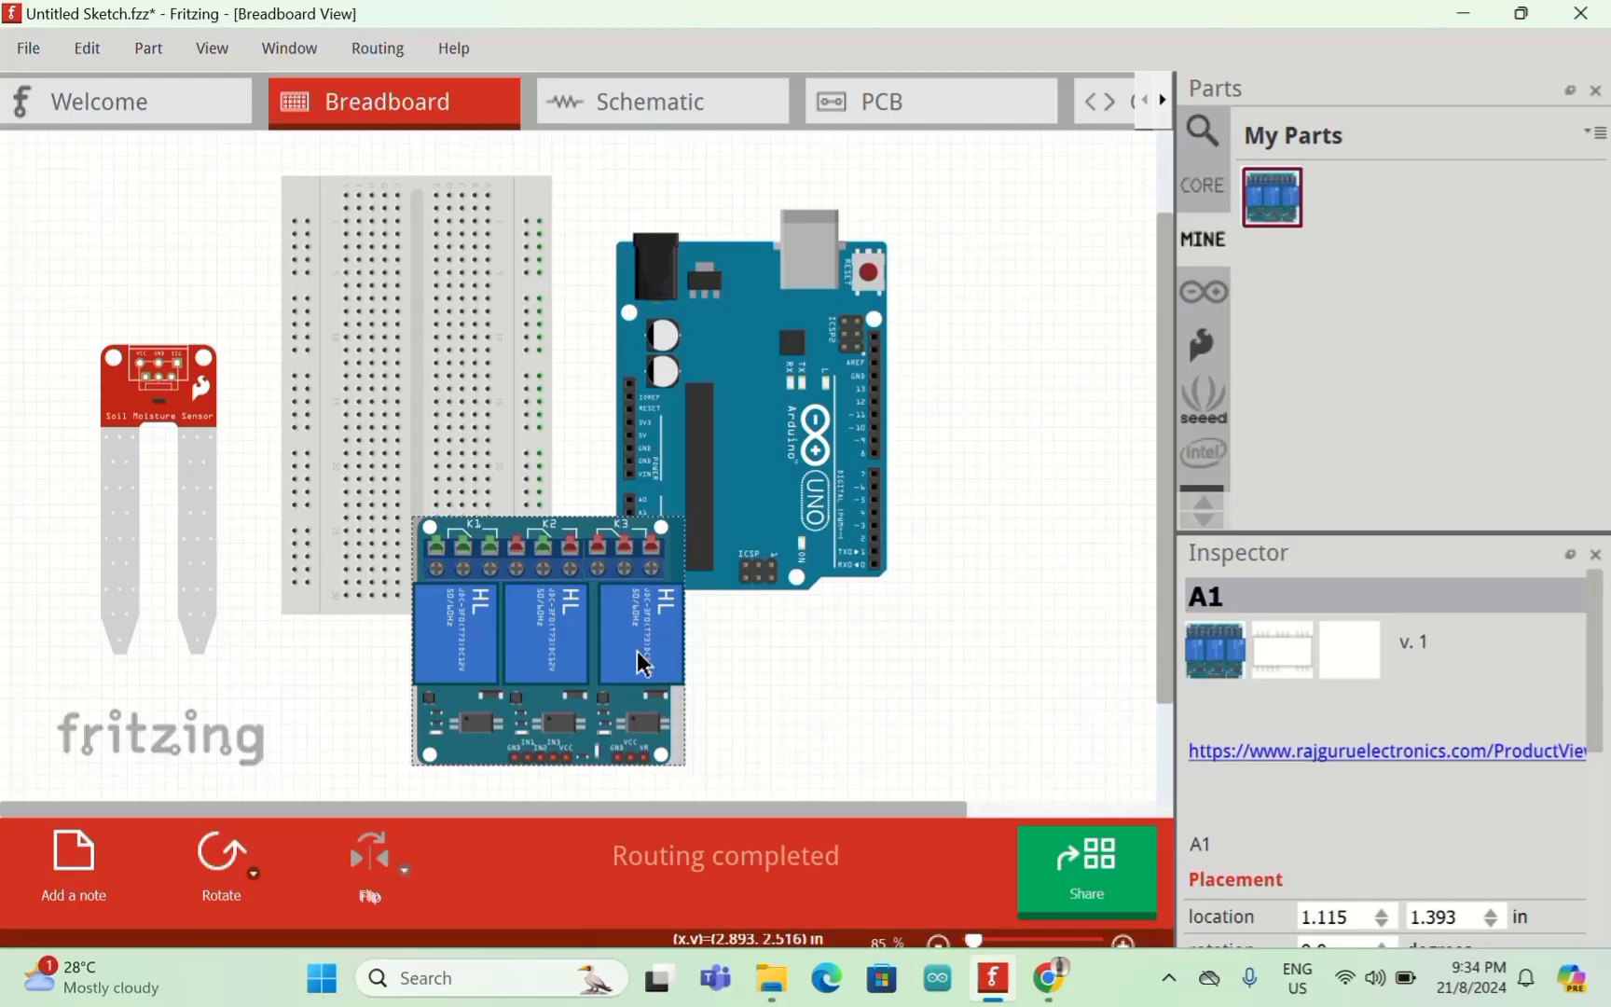
{"action": "left_click_drag", "start_coordinate": [572, 643], "coordinate": [571, 720]}
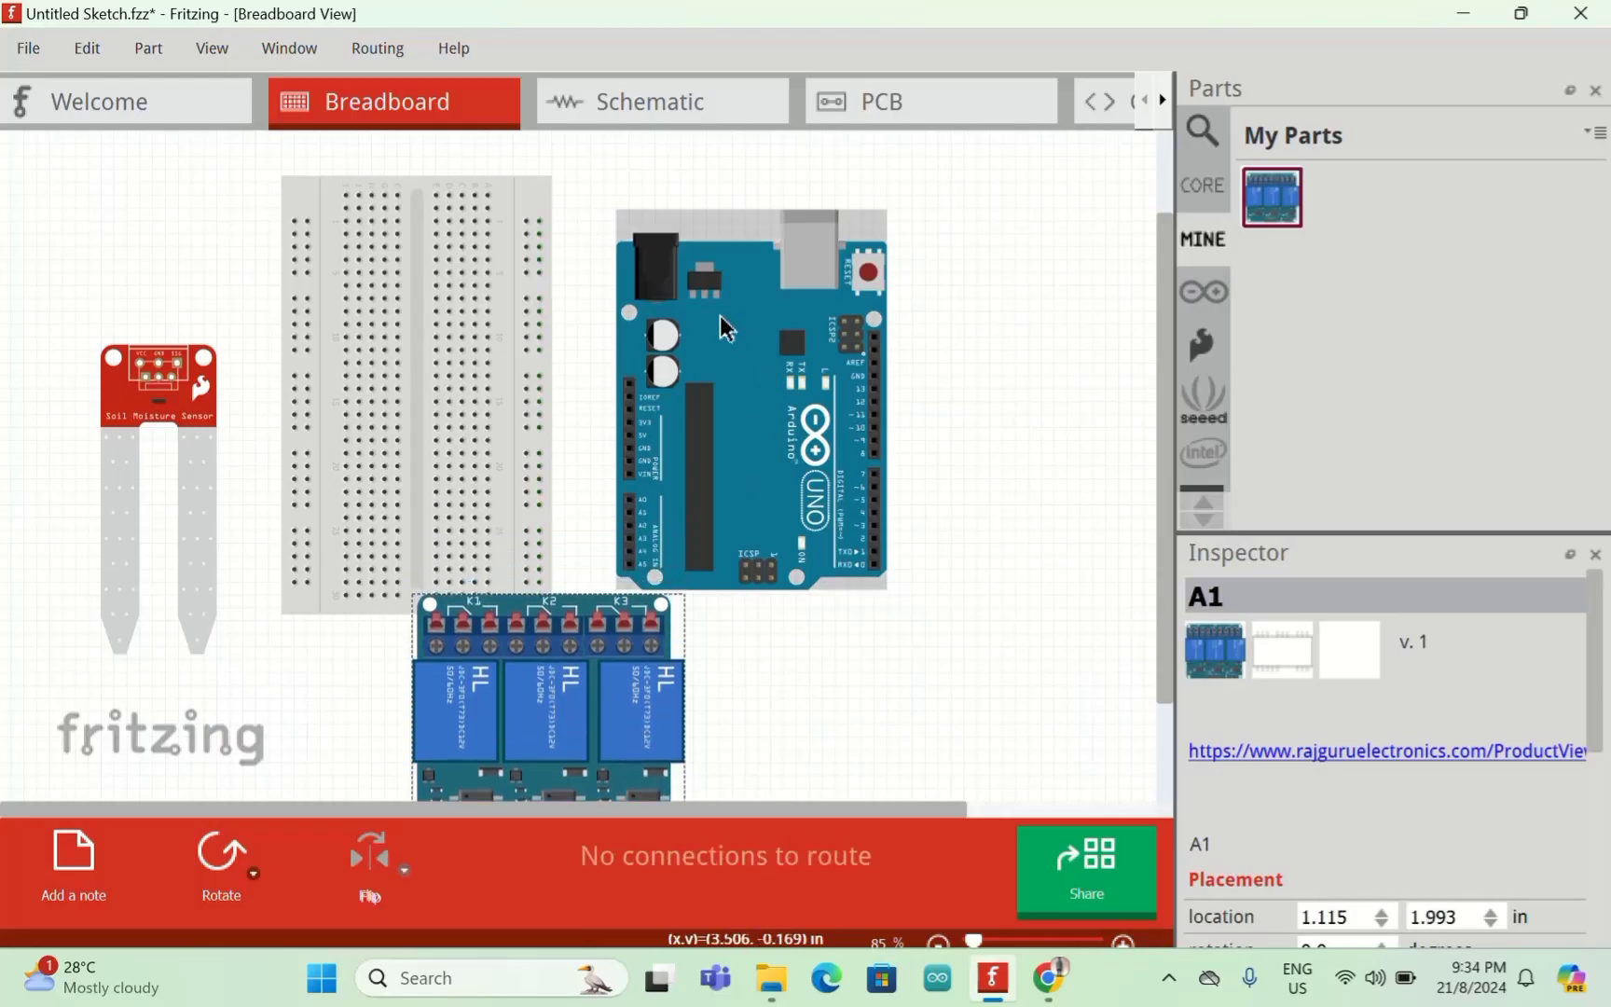
{"action": "left_click_drag", "start_coordinate": [737, 323], "coordinate": [827, 297]}
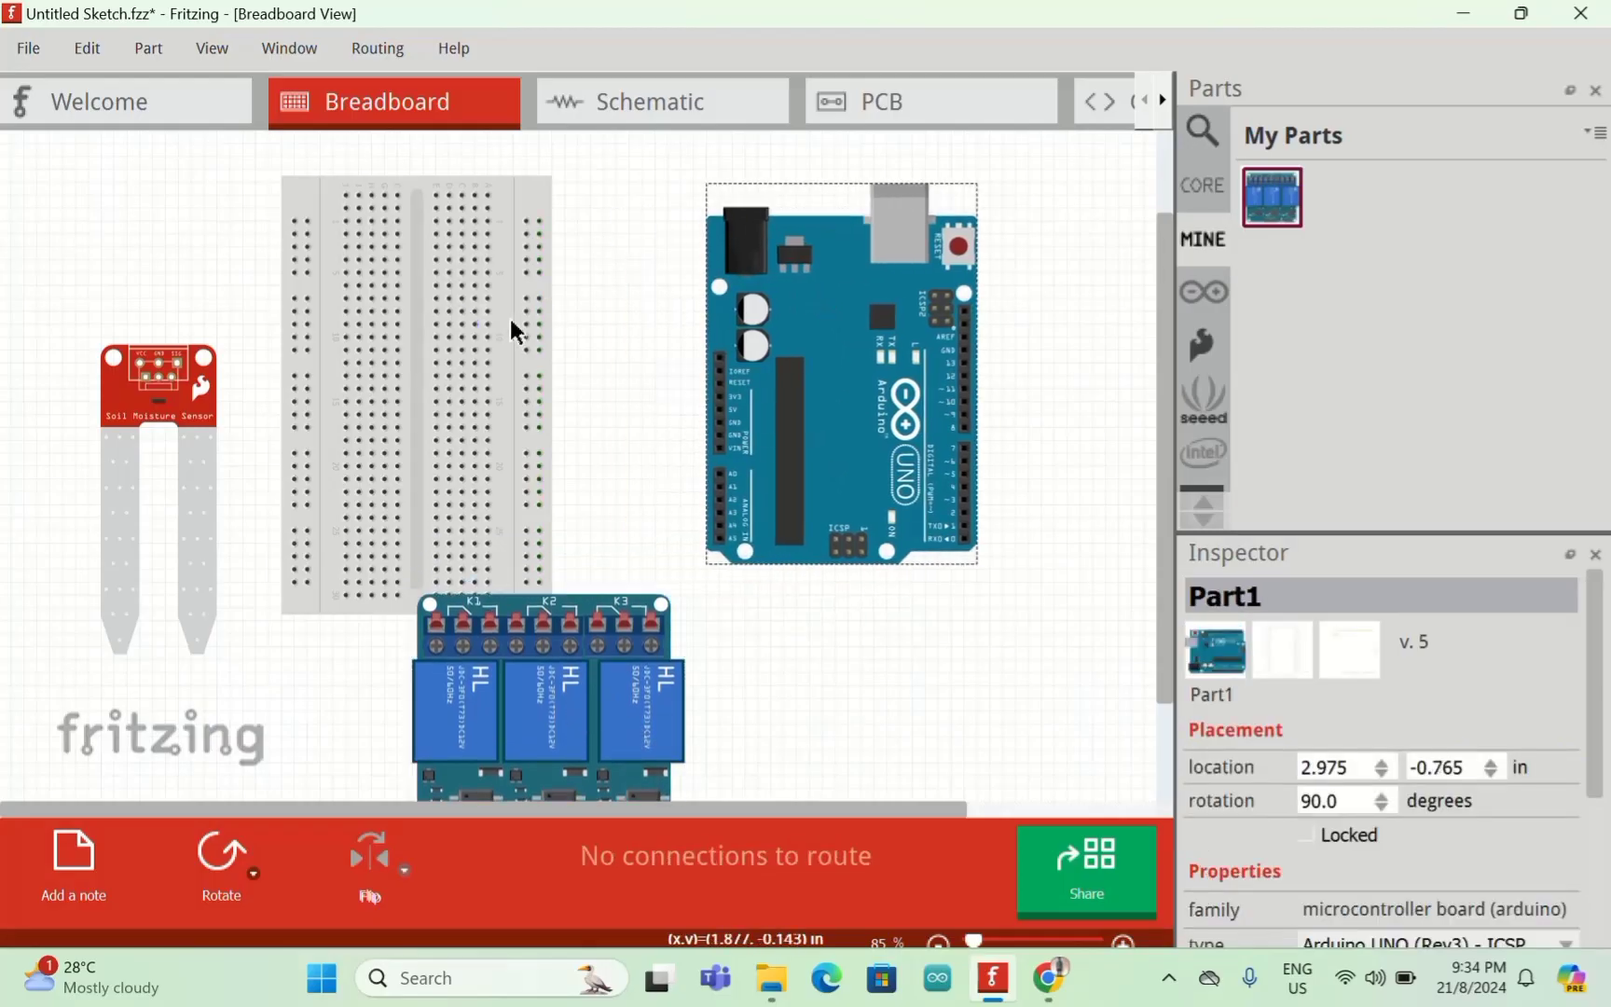
{"action": "left_click_drag", "start_coordinate": [510, 319], "coordinate": [654, 278]}
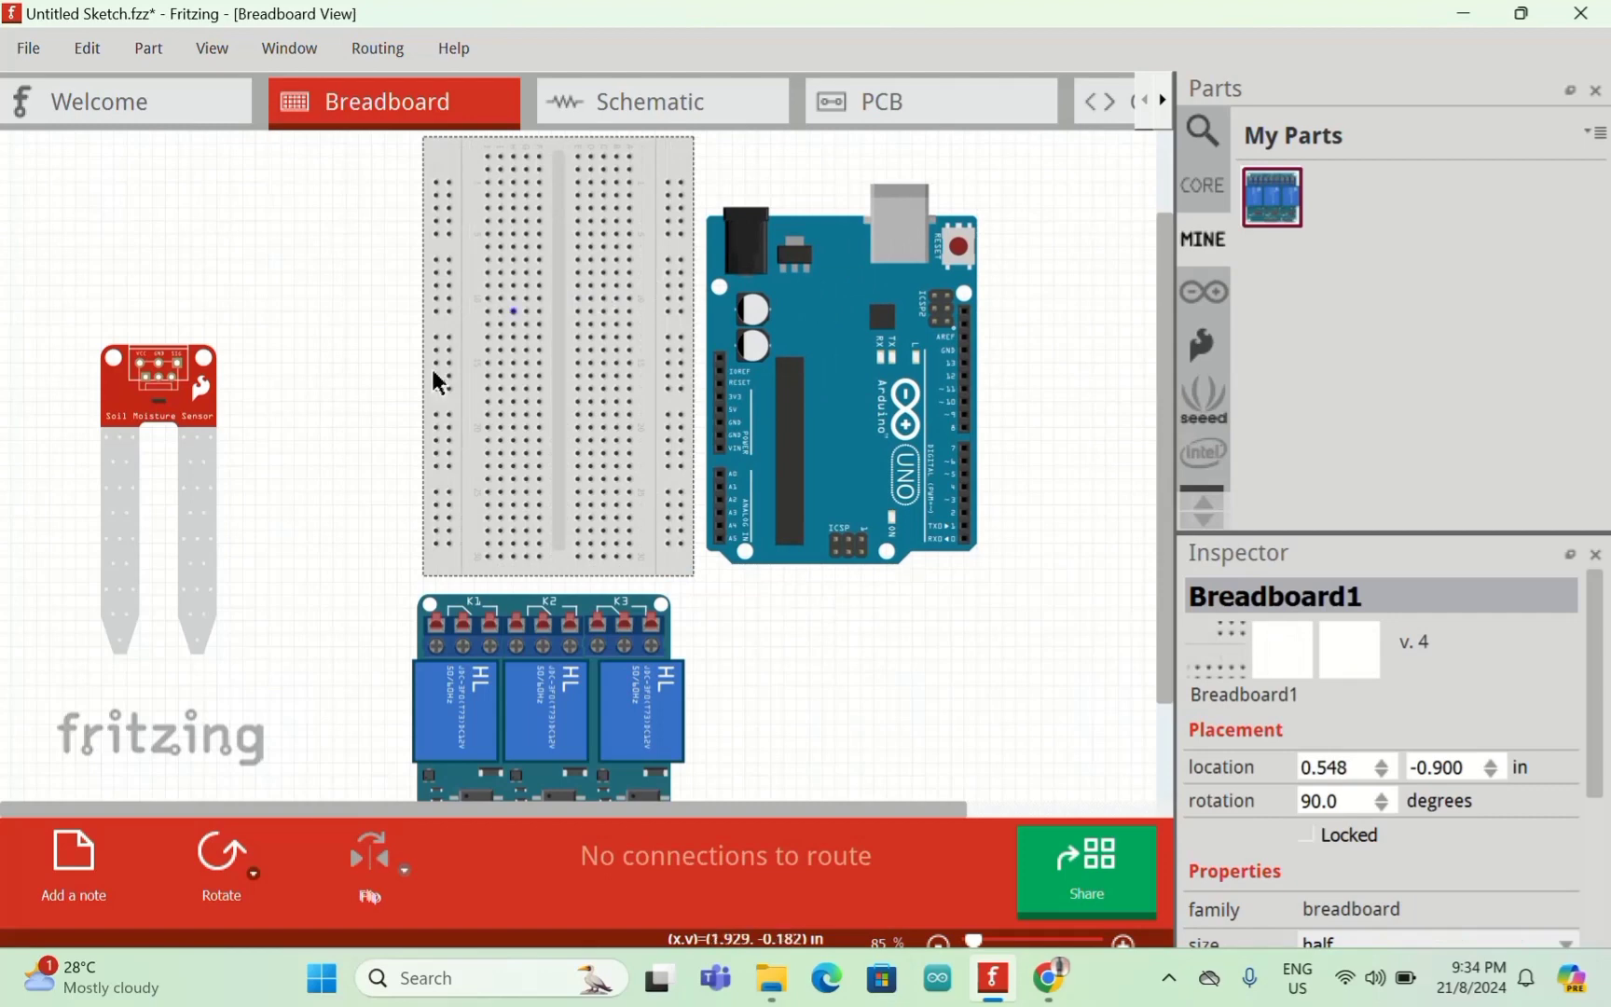
{"action": "left_click_drag", "start_coordinate": [552, 706], "coordinate": [769, 688]}
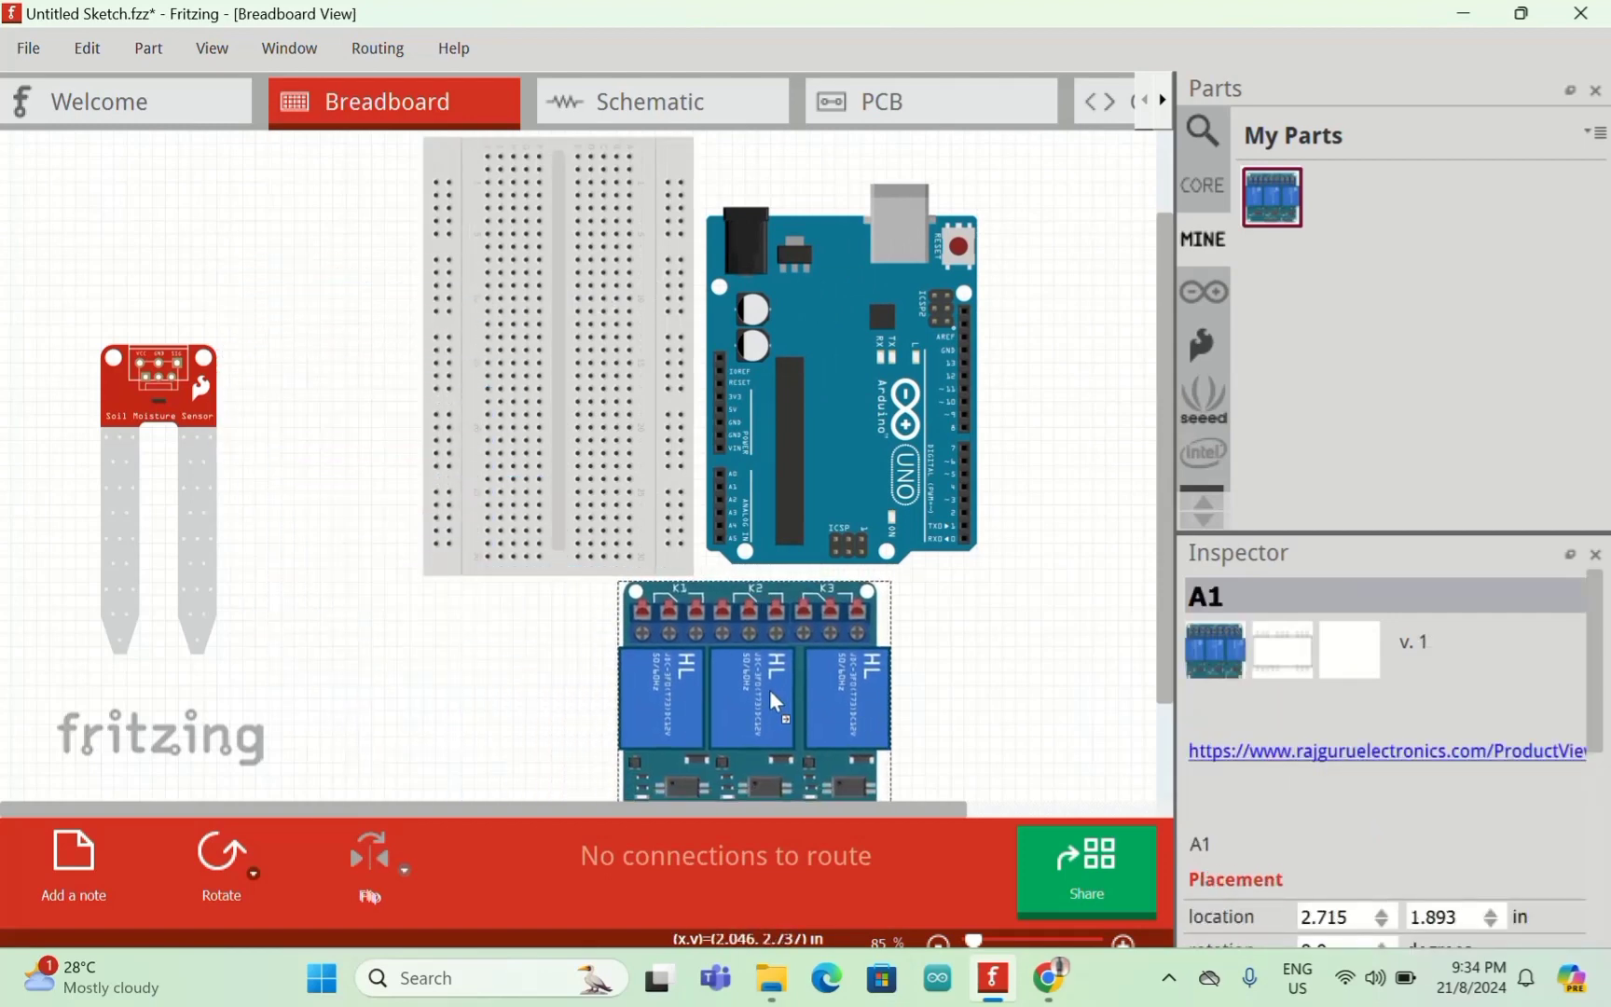
Step: Move the soil moisture sensor to -0.204, 0.458 in and the relay module beneath the breadboard to 1.415, 1.793 in
{"action": "left_click", "coordinate": [214, 536]}
{"action": "left_click_drag", "start_coordinate": [214, 536], "coordinate": [344, 553]}
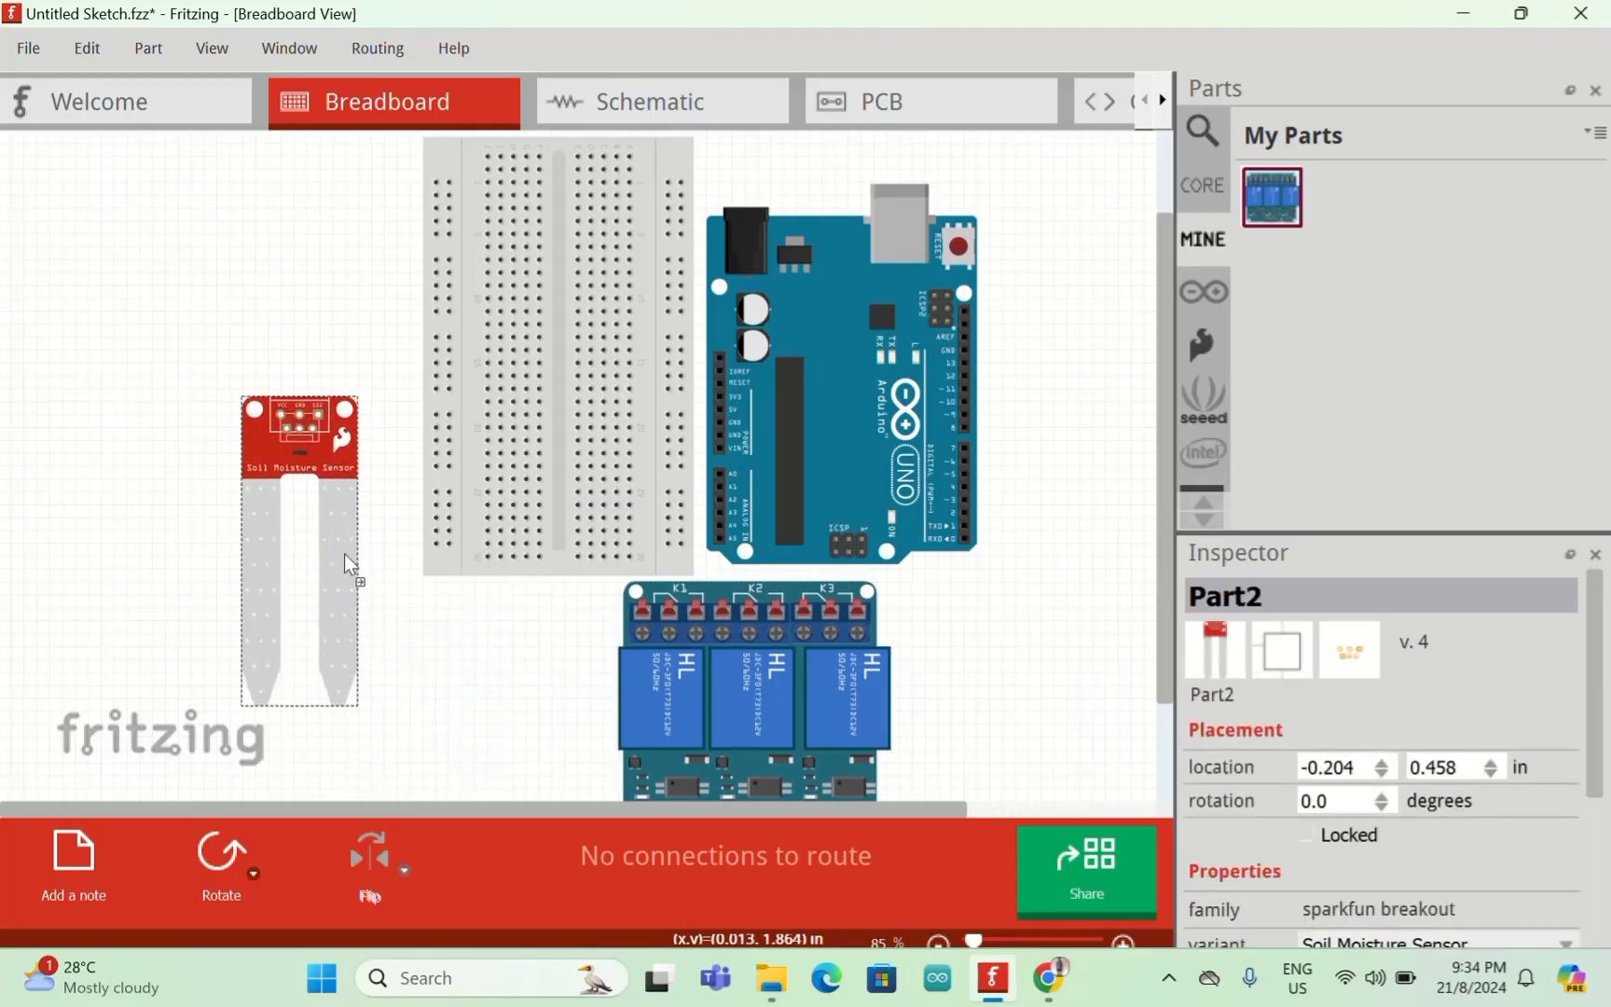
{"action": "left_click_drag", "start_coordinate": [684, 719], "coordinate": [508, 692]}
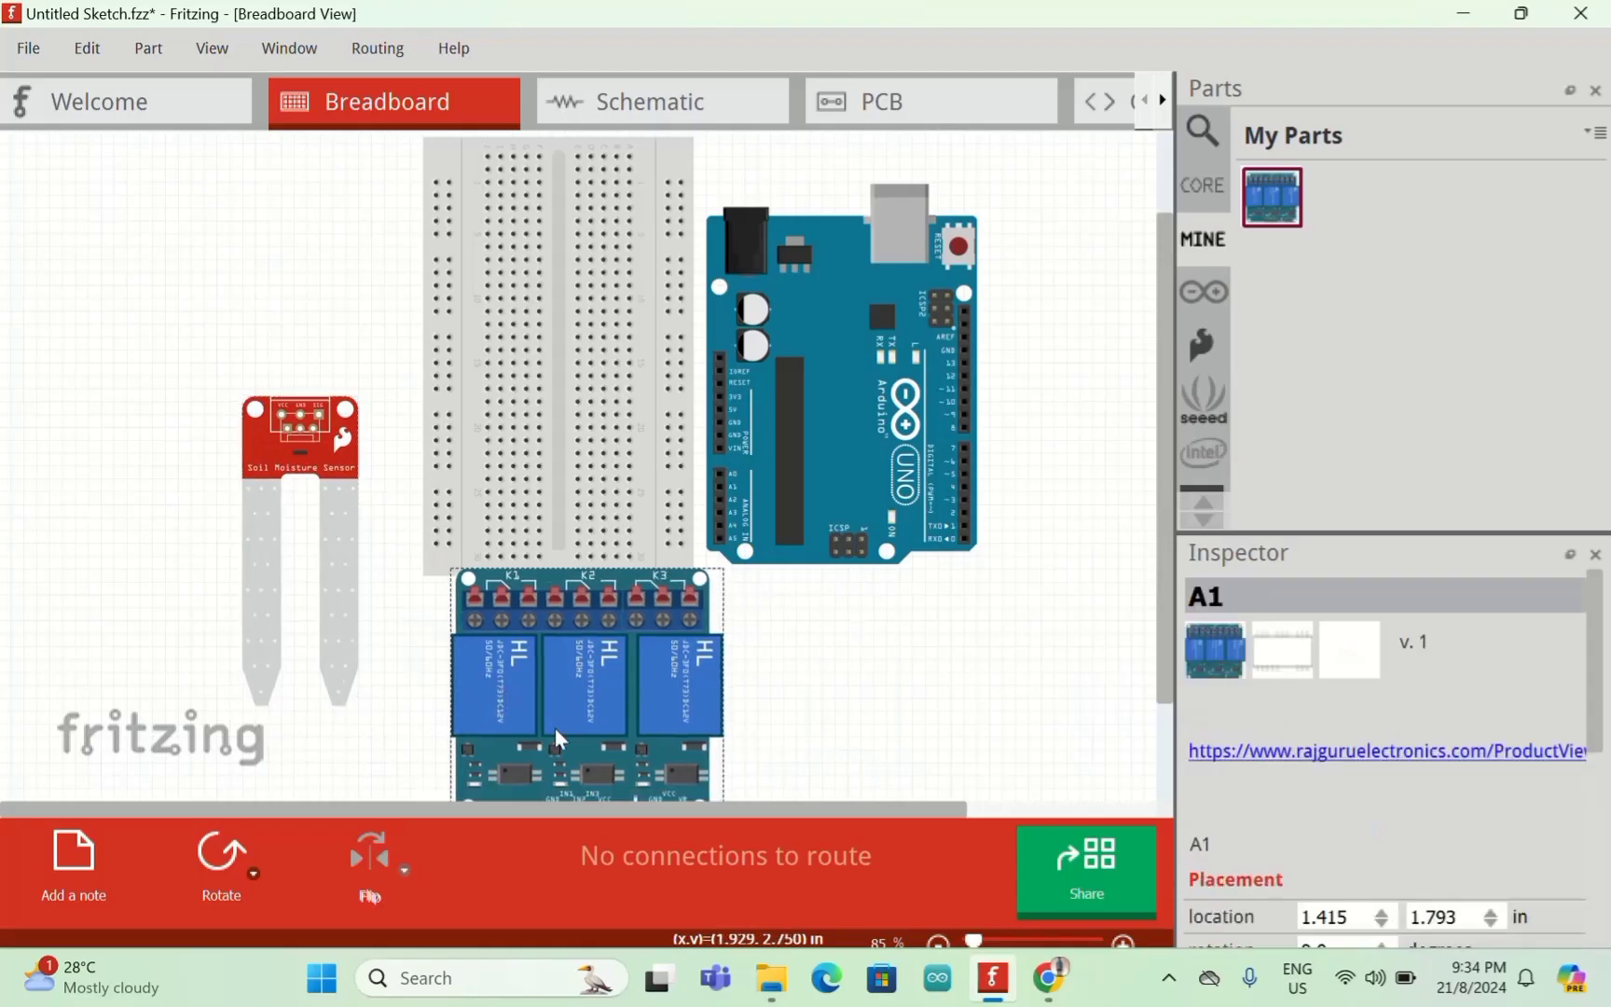
Step: Search the parts library for "relay board" and pick out the 3 channel relay module among the results
{"action": "left_click", "coordinate": [1081, 264]}
{"action": "left_click", "coordinate": [1205, 129]}
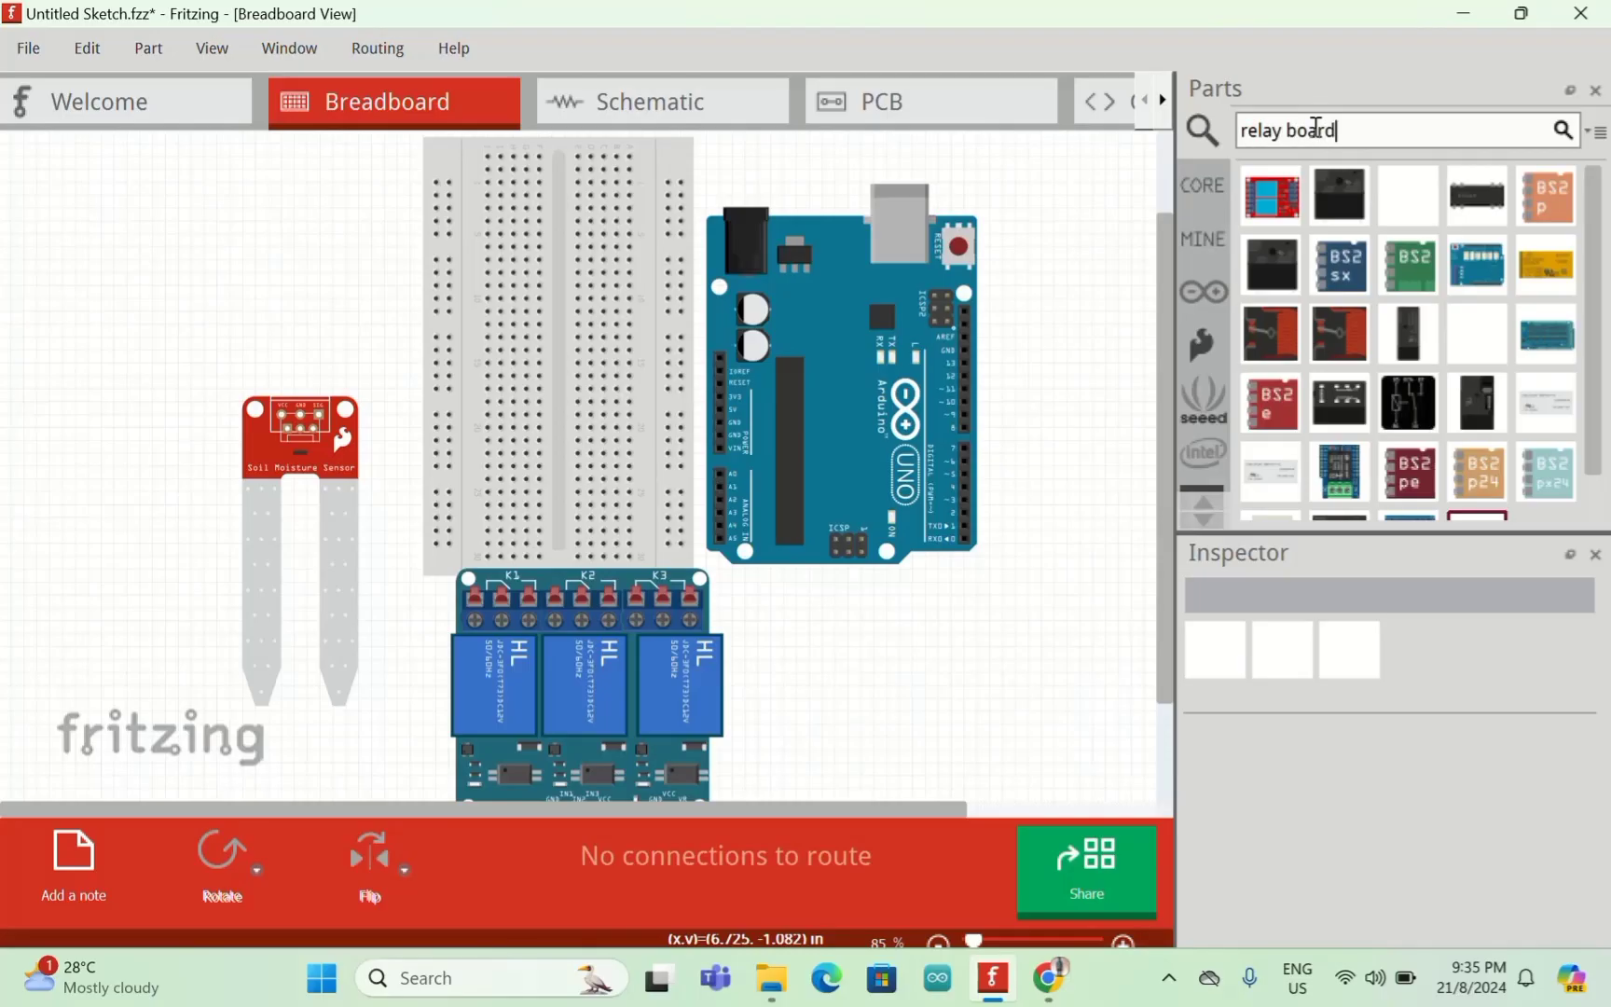
{"action": "key", "text": "Return"}
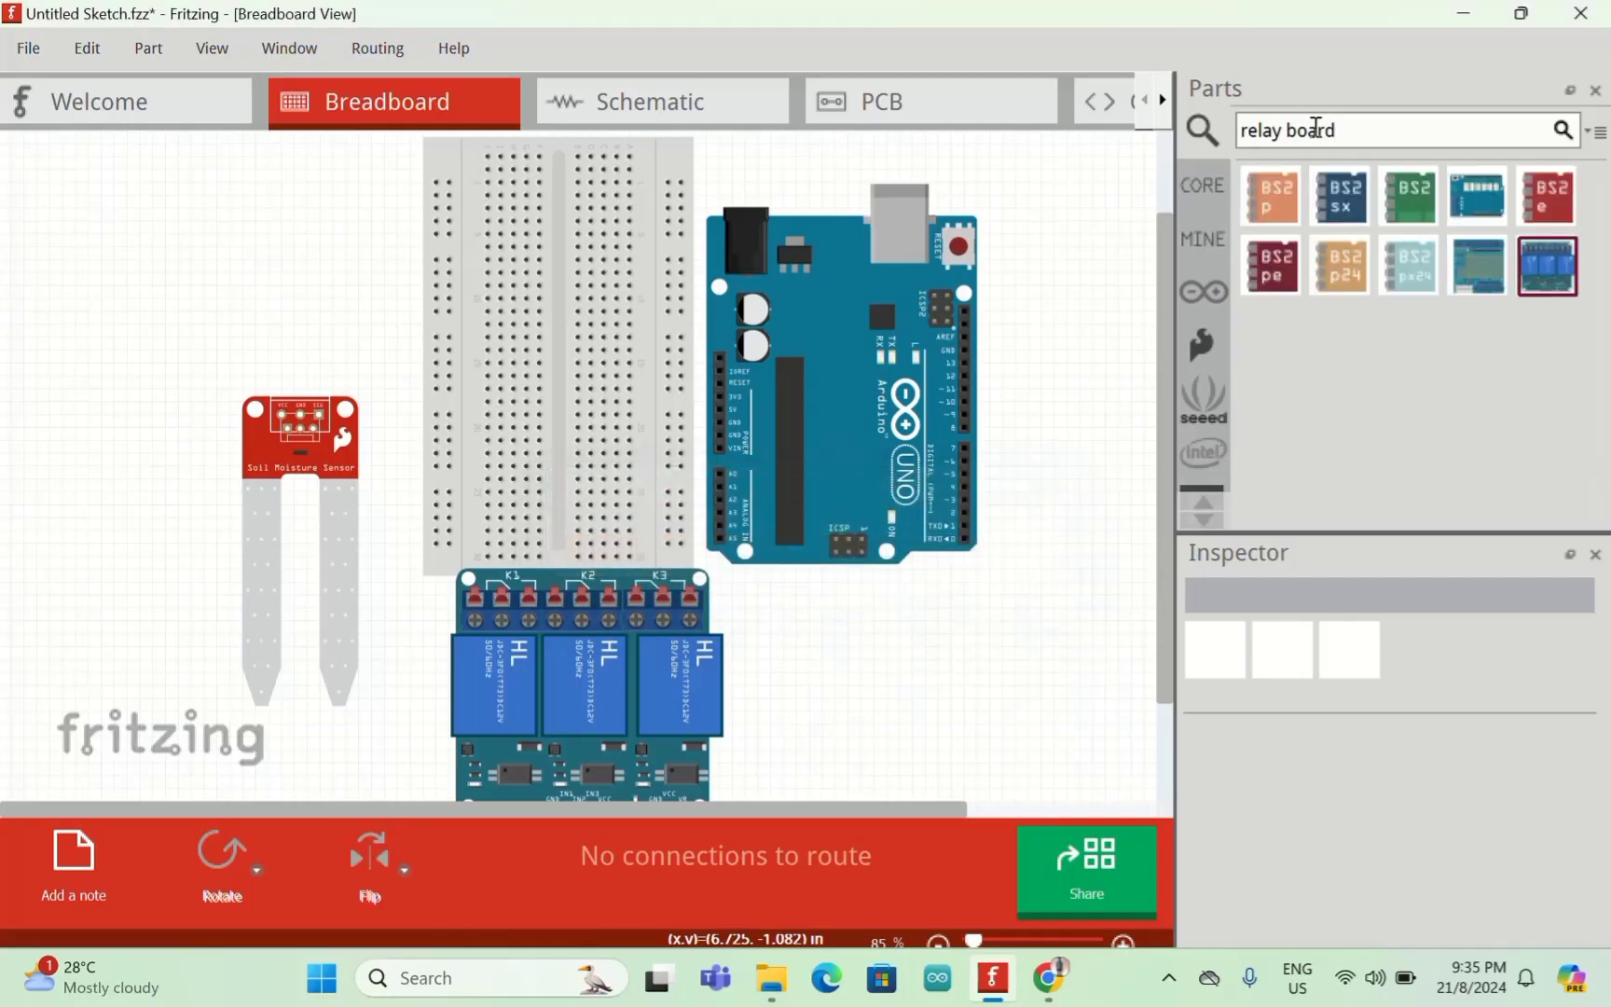
{"action": "left_click", "coordinate": [1549, 280]}
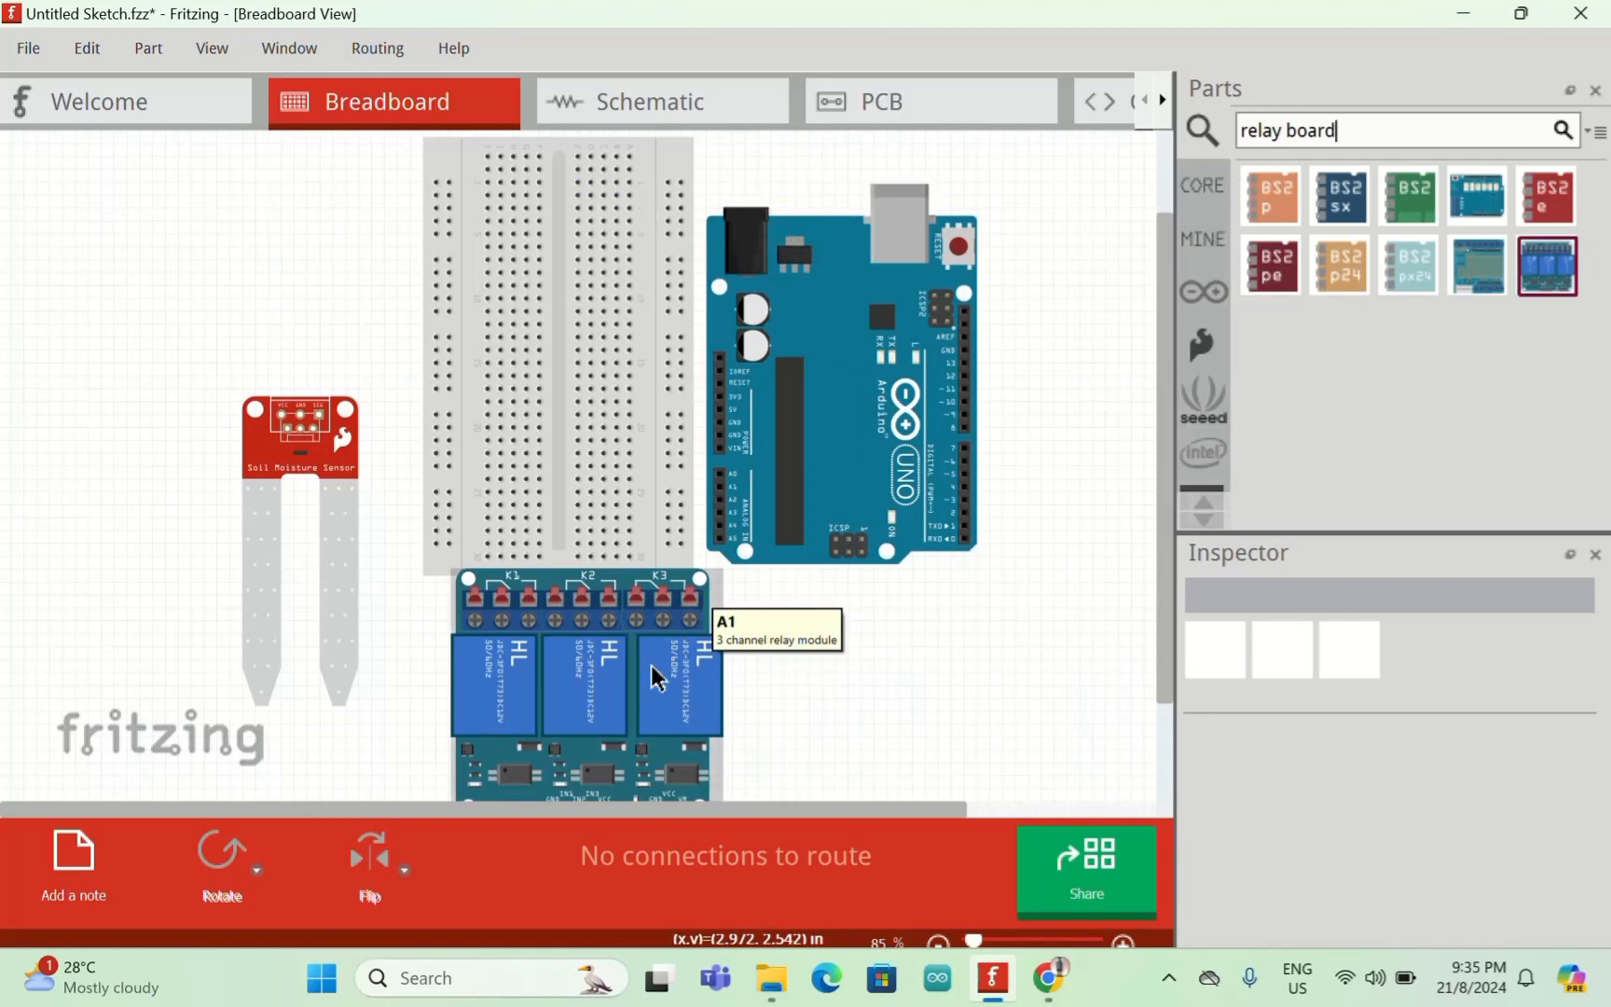
Step: Move the breadboard to 0.648, -0.500 in, the soil moisture sensor to 0.096, -0.642 in, and the relay module below the Arduino UNO to 3.915, 1.493 in
{"action": "left_click_drag", "start_coordinate": [831, 457], "coordinate": [852, 436]}
{"action": "left_click_drag", "start_coordinate": [607, 718], "coordinate": [865, 690]}
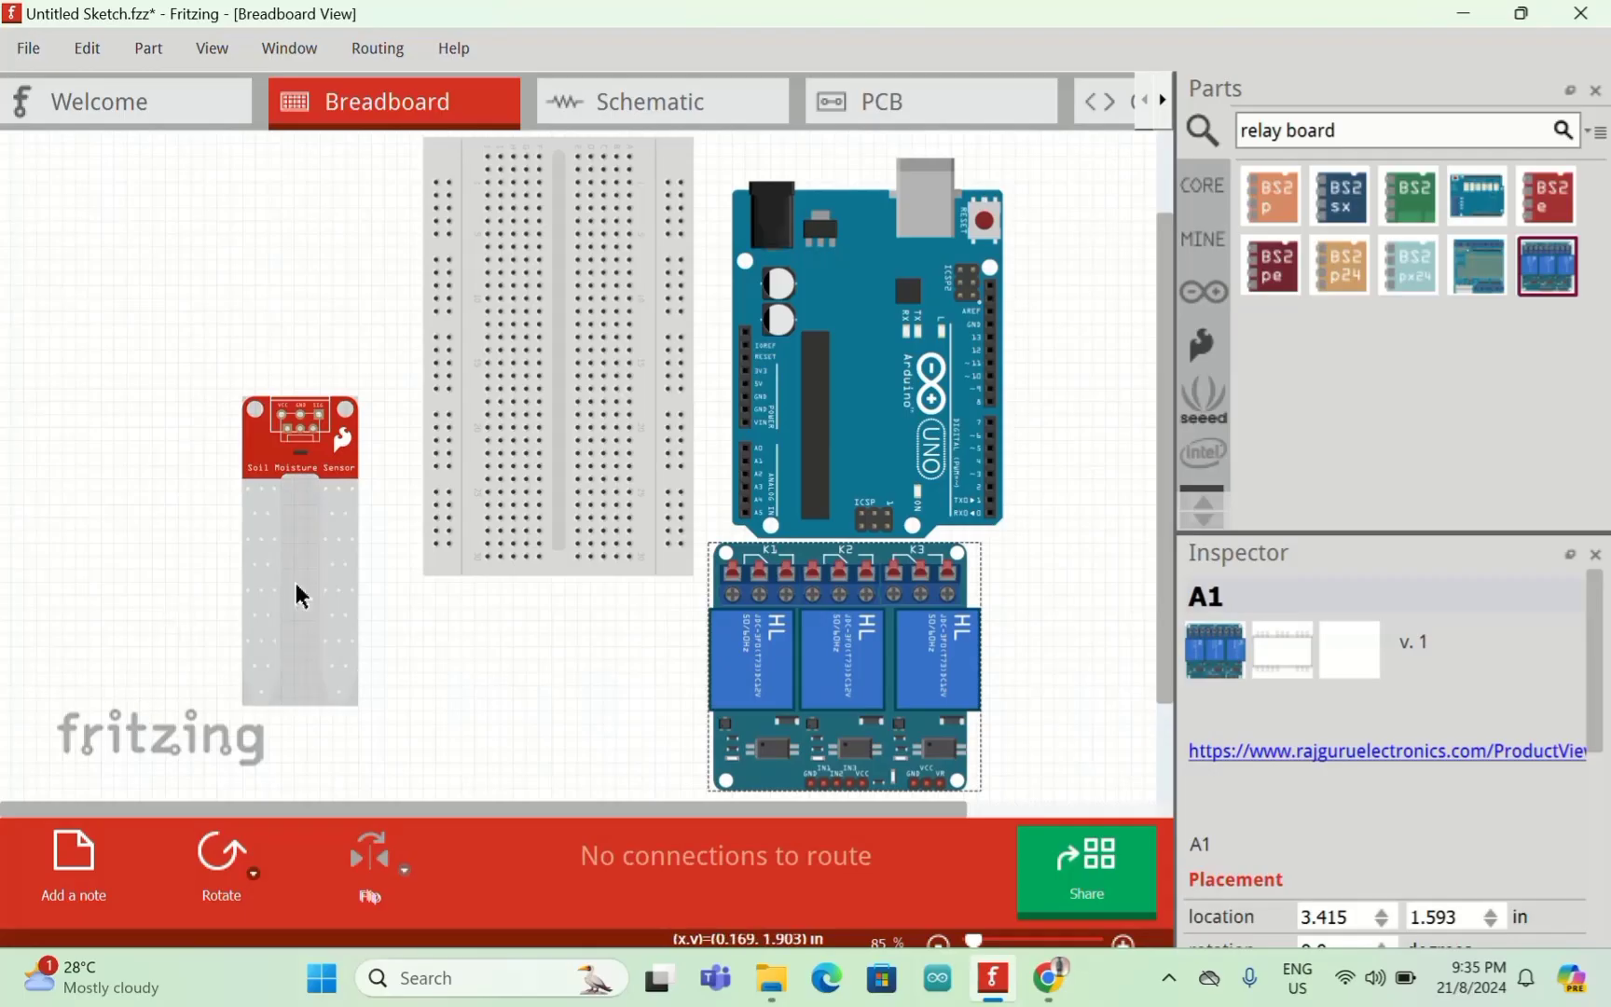
{"action": "left_click_drag", "start_coordinate": [478, 434], "coordinate": [494, 471]}
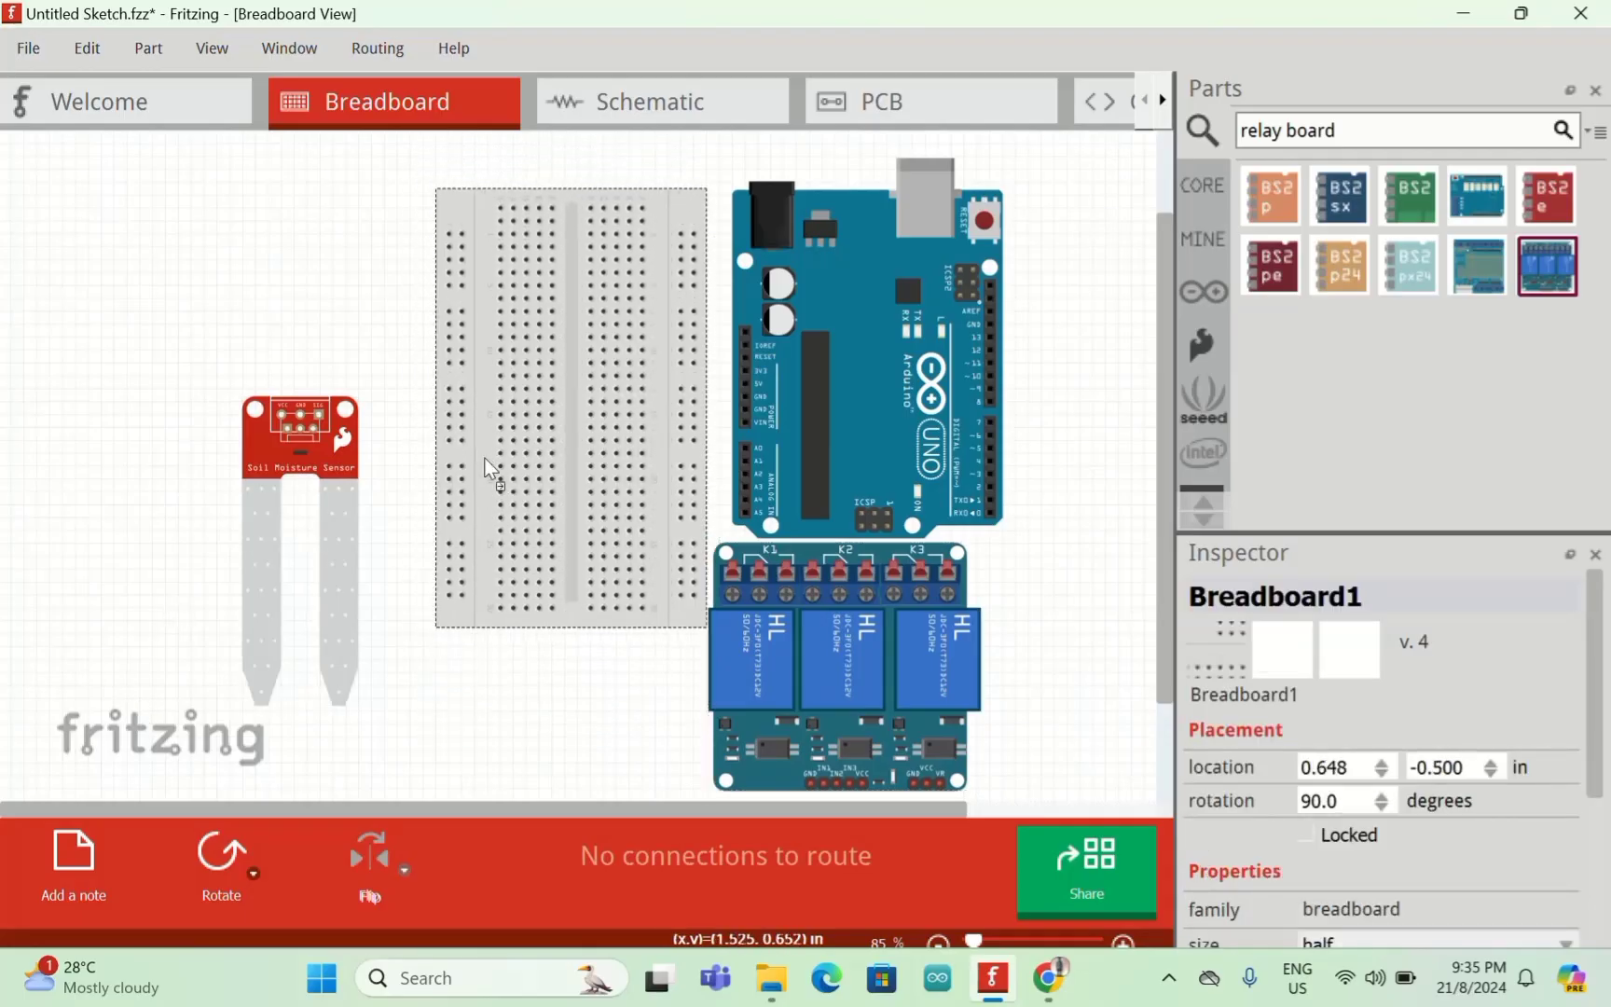
{"action": "left_click_drag", "start_coordinate": [333, 486], "coordinate": [371, 344]}
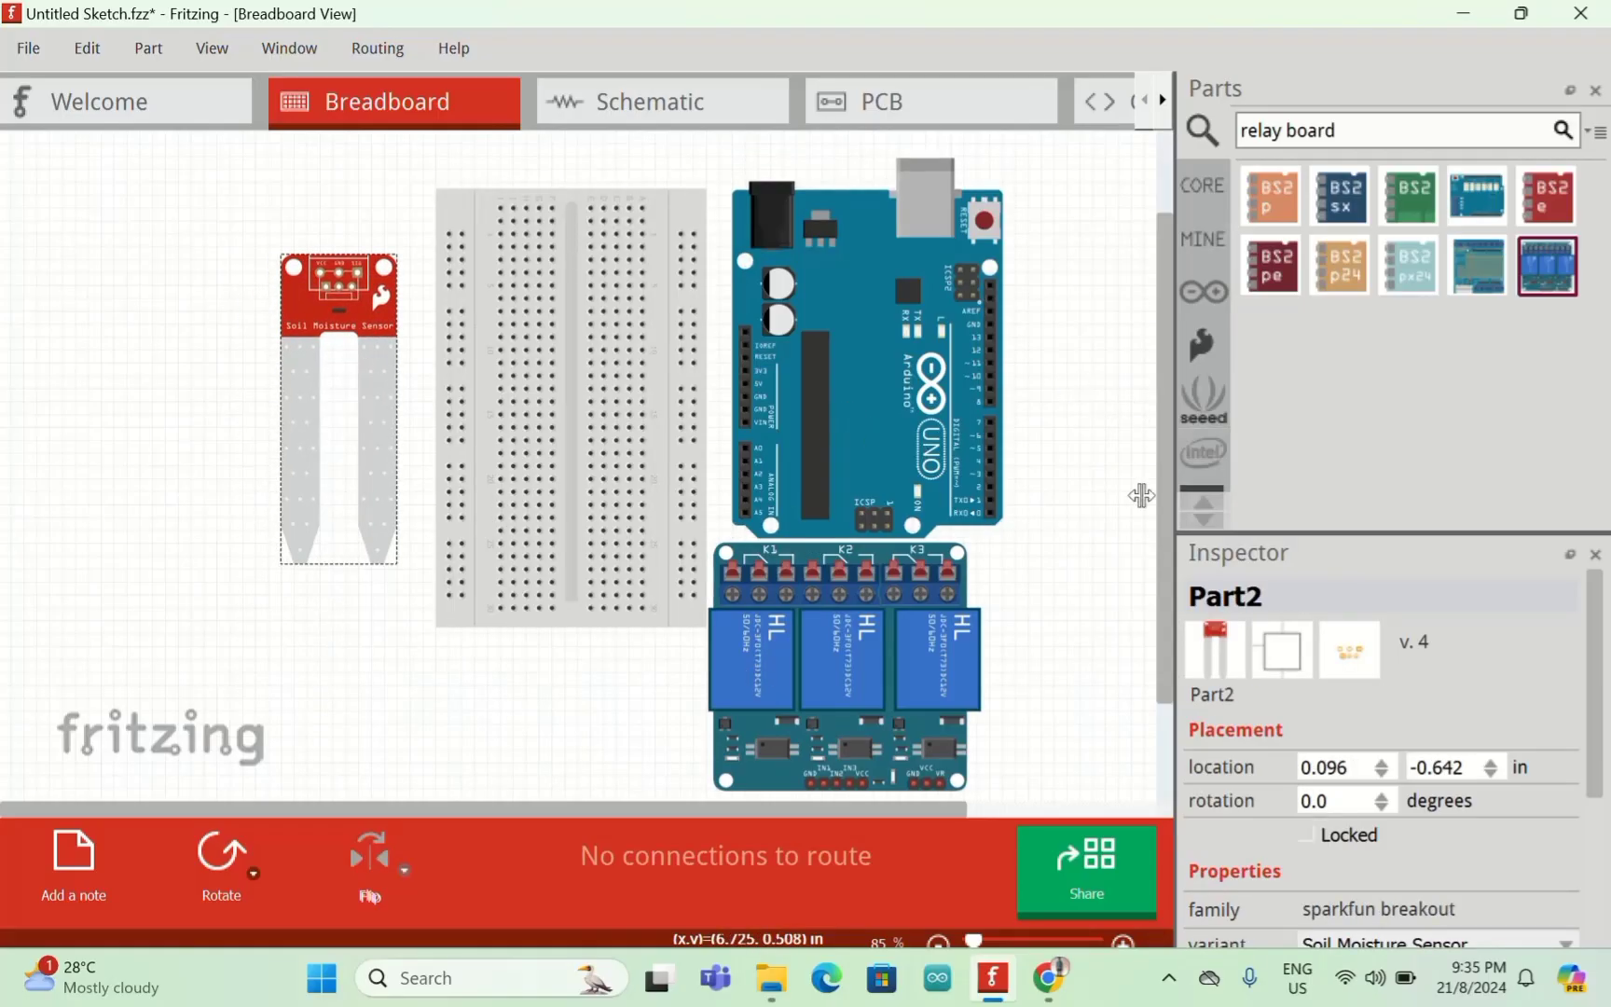
{"action": "left_click_drag", "start_coordinate": [832, 653], "coordinate": [890, 630]}
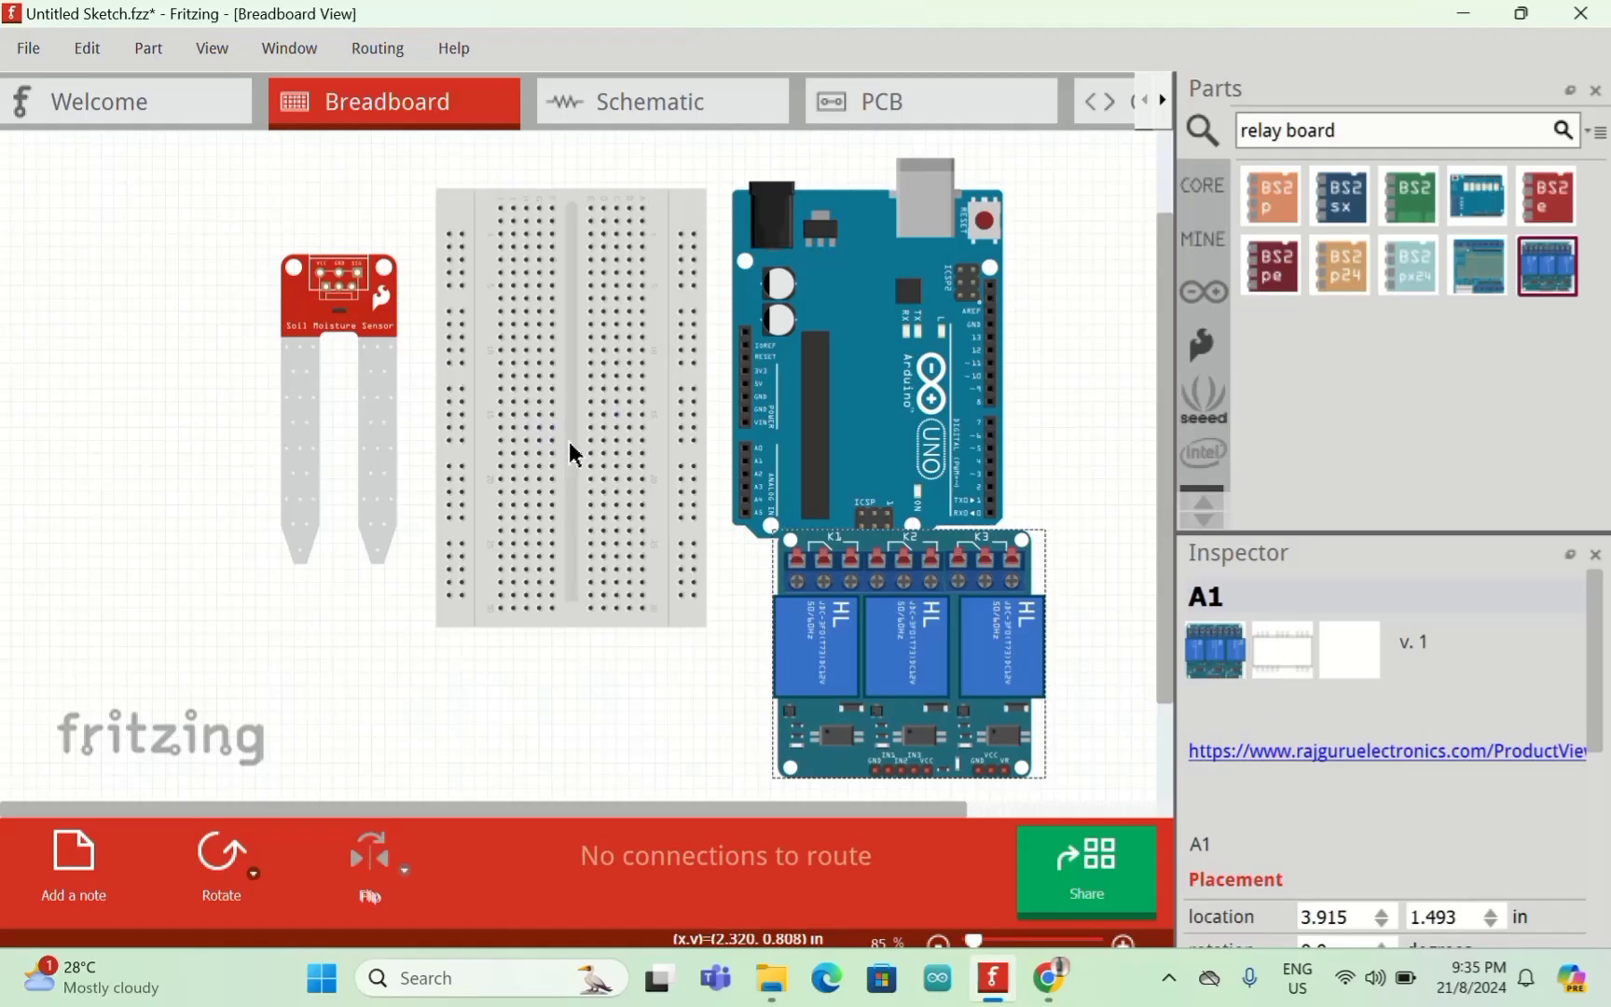
Step: Arrange the sensor, breadboard, Arduino UNO and relay module in one row, with the Arduino at 2.175, 0.035 in and the relay at 4.715, 0.193 in
{"action": "left_click_drag", "start_coordinate": [568, 441], "coordinate": [531, 541]}
{"action": "left_click", "coordinate": [377, 457]}
{"action": "left_click_drag", "start_coordinate": [376, 457], "coordinate": [274, 535]}
{"action": "left_click_drag", "start_coordinate": [442, 478], "coordinate": [377, 462]}
{"action": "left_click_drag", "start_coordinate": [801, 444], "coordinate": [698, 560]}
{"action": "left_click_drag", "start_coordinate": [894, 648], "coordinate": [1036, 479]}
{"action": "left_click_drag", "start_coordinate": [276, 513], "coordinate": [198, 501]}
{"action": "left_click_drag", "start_coordinate": [368, 505], "coordinate": [331, 501]}
{"action": "left_click", "coordinate": [725, 548]}
{"action": "left_click_drag", "start_coordinate": [726, 557], "coordinate": [697, 567]}
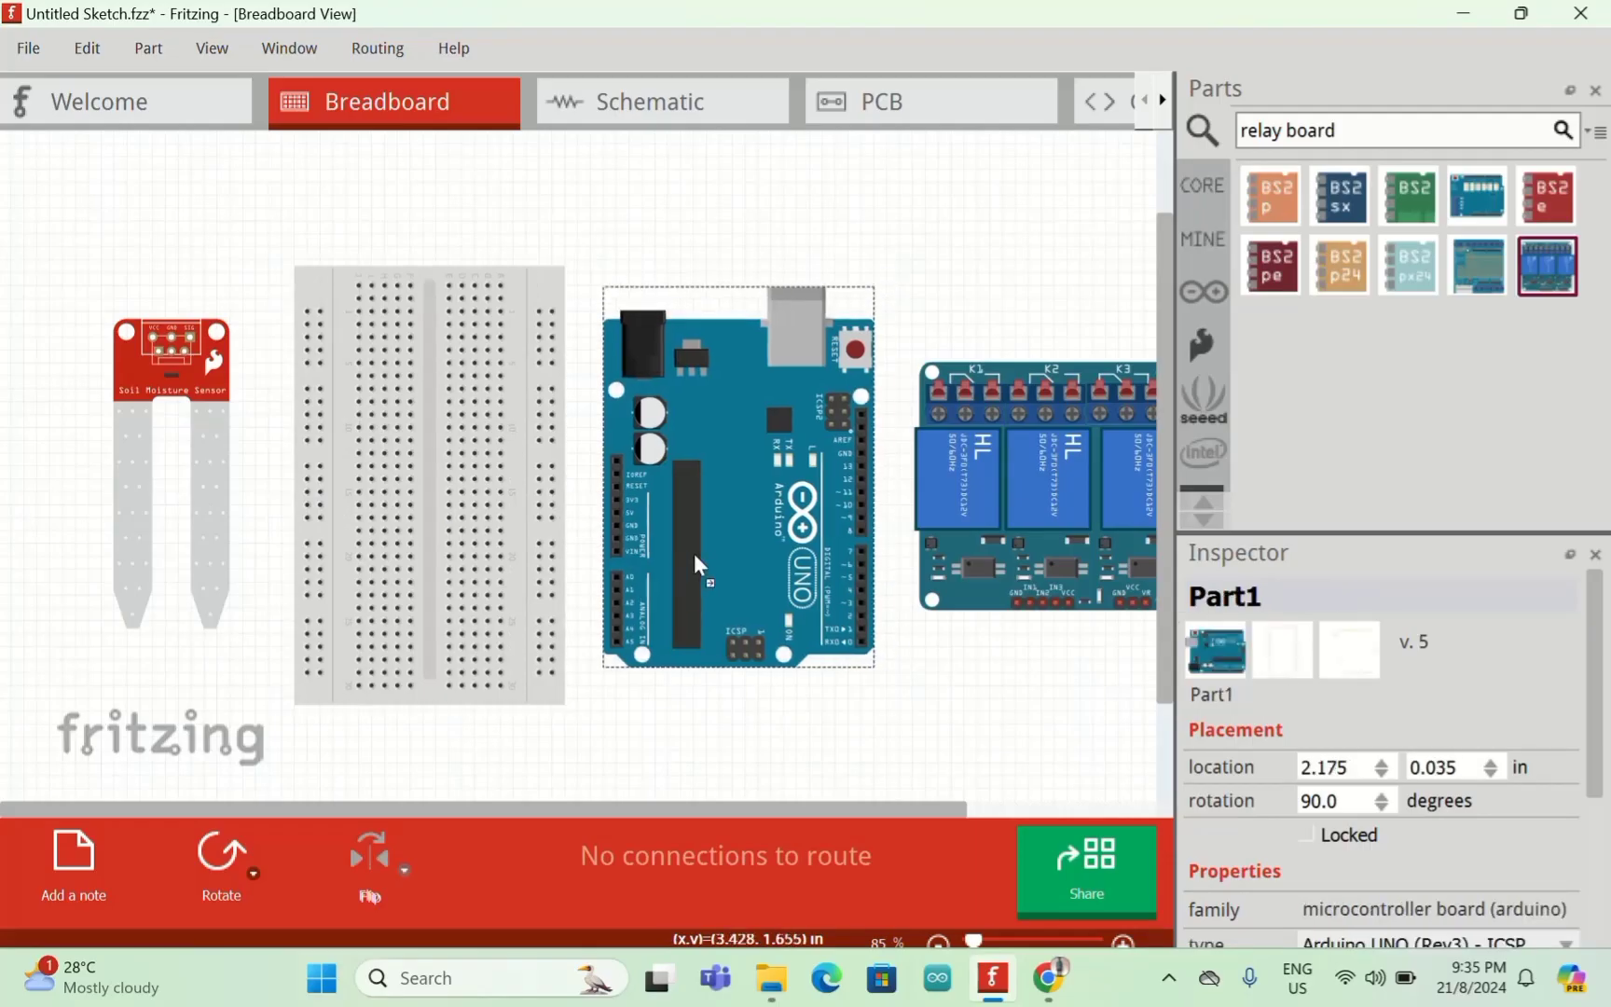
{"action": "left_click_drag", "start_coordinate": [1042, 509], "coordinate": [1002, 500]}
{"action": "left_click", "coordinate": [1003, 300]}
Step: Show the Core Parts bin and nudge the Arduino UNO toward the breadboard to 2.075, 0.035 in
{"action": "left_click", "coordinate": [1261, 289]}
{"action": "left_click", "coordinate": [1208, 249]}
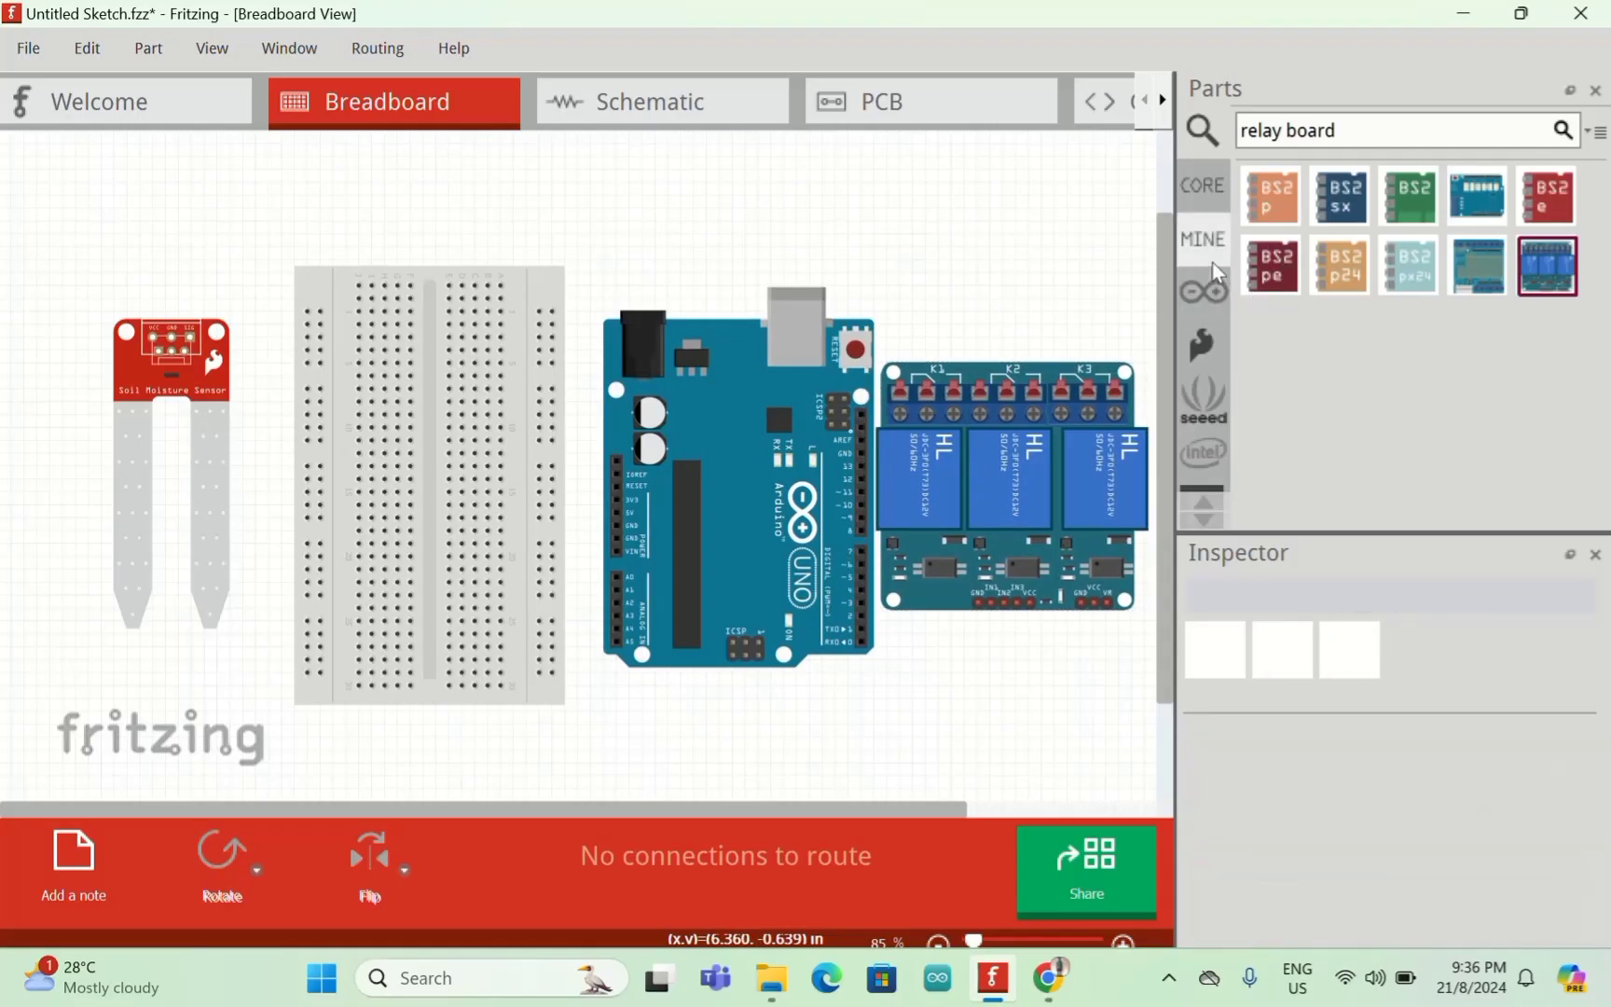
{"action": "left_click", "coordinate": [1194, 188]}
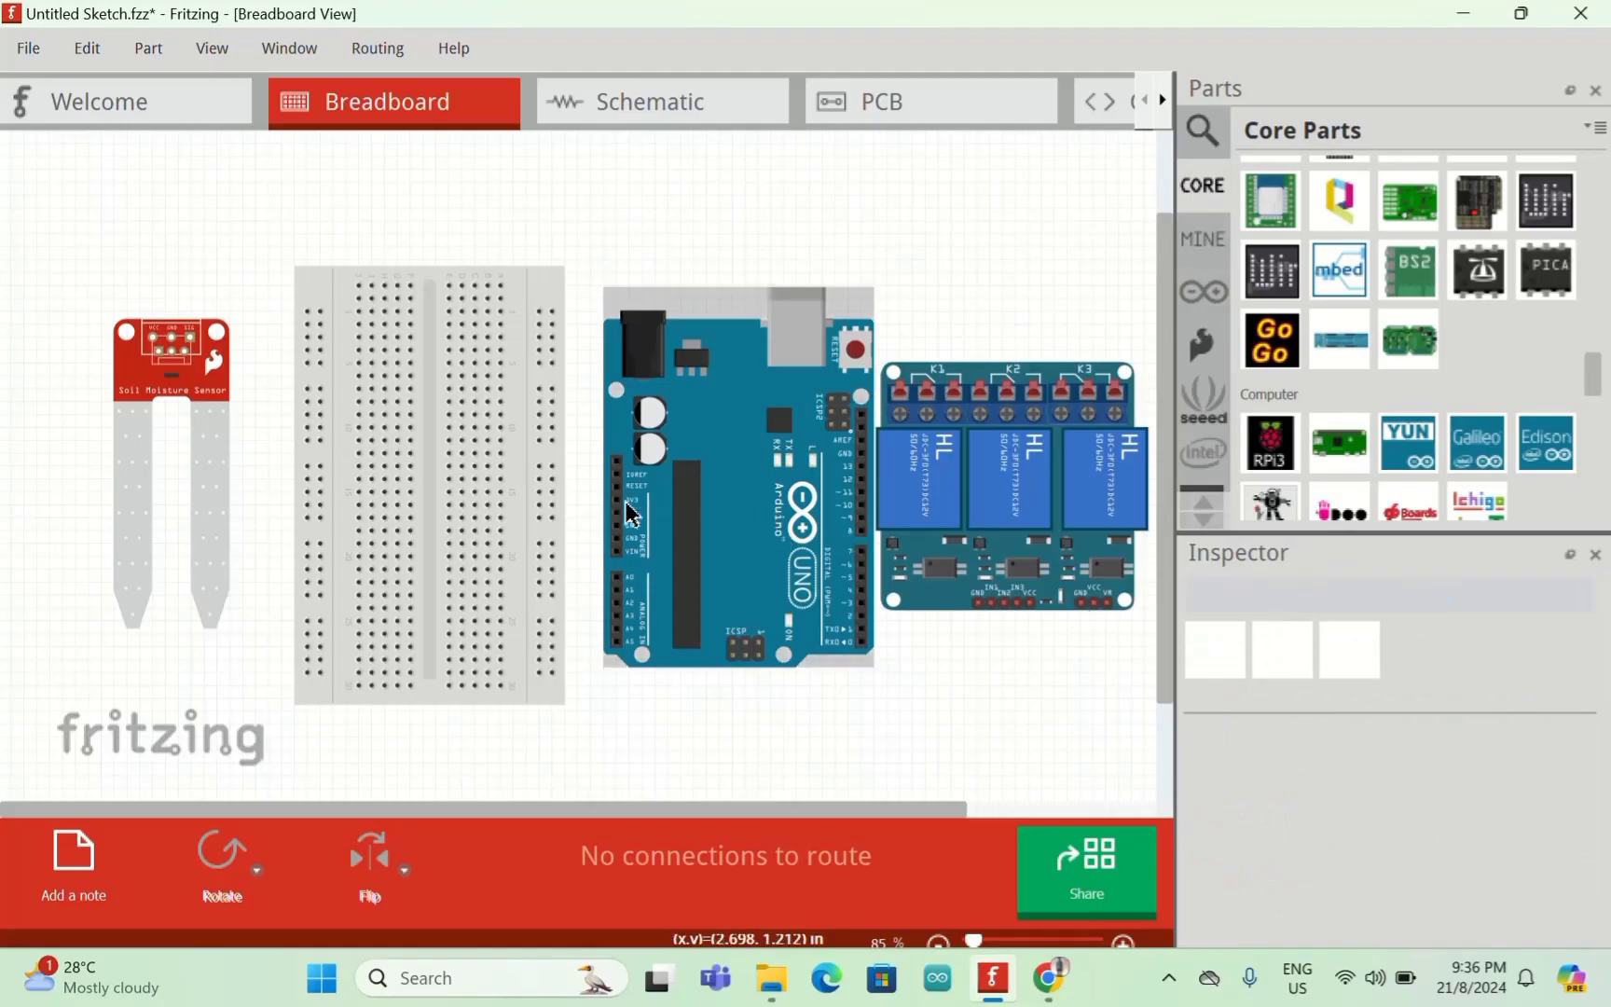
{"action": "left_click", "coordinate": [698, 499]}
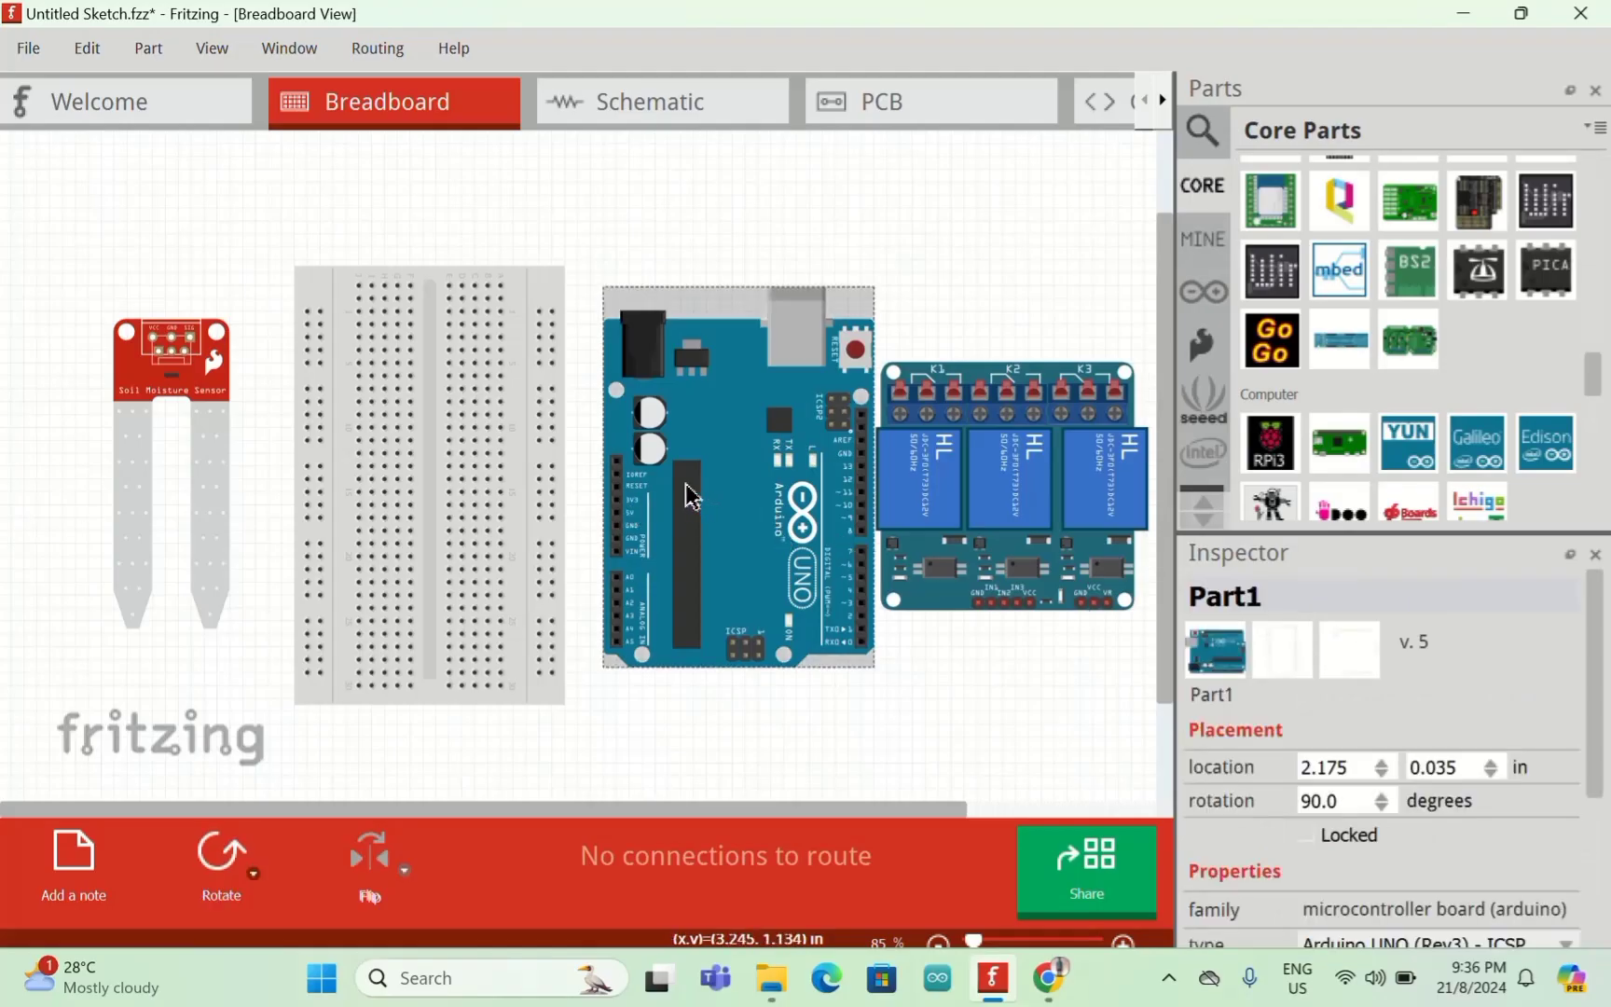
{"action": "key", "text": "Left"}
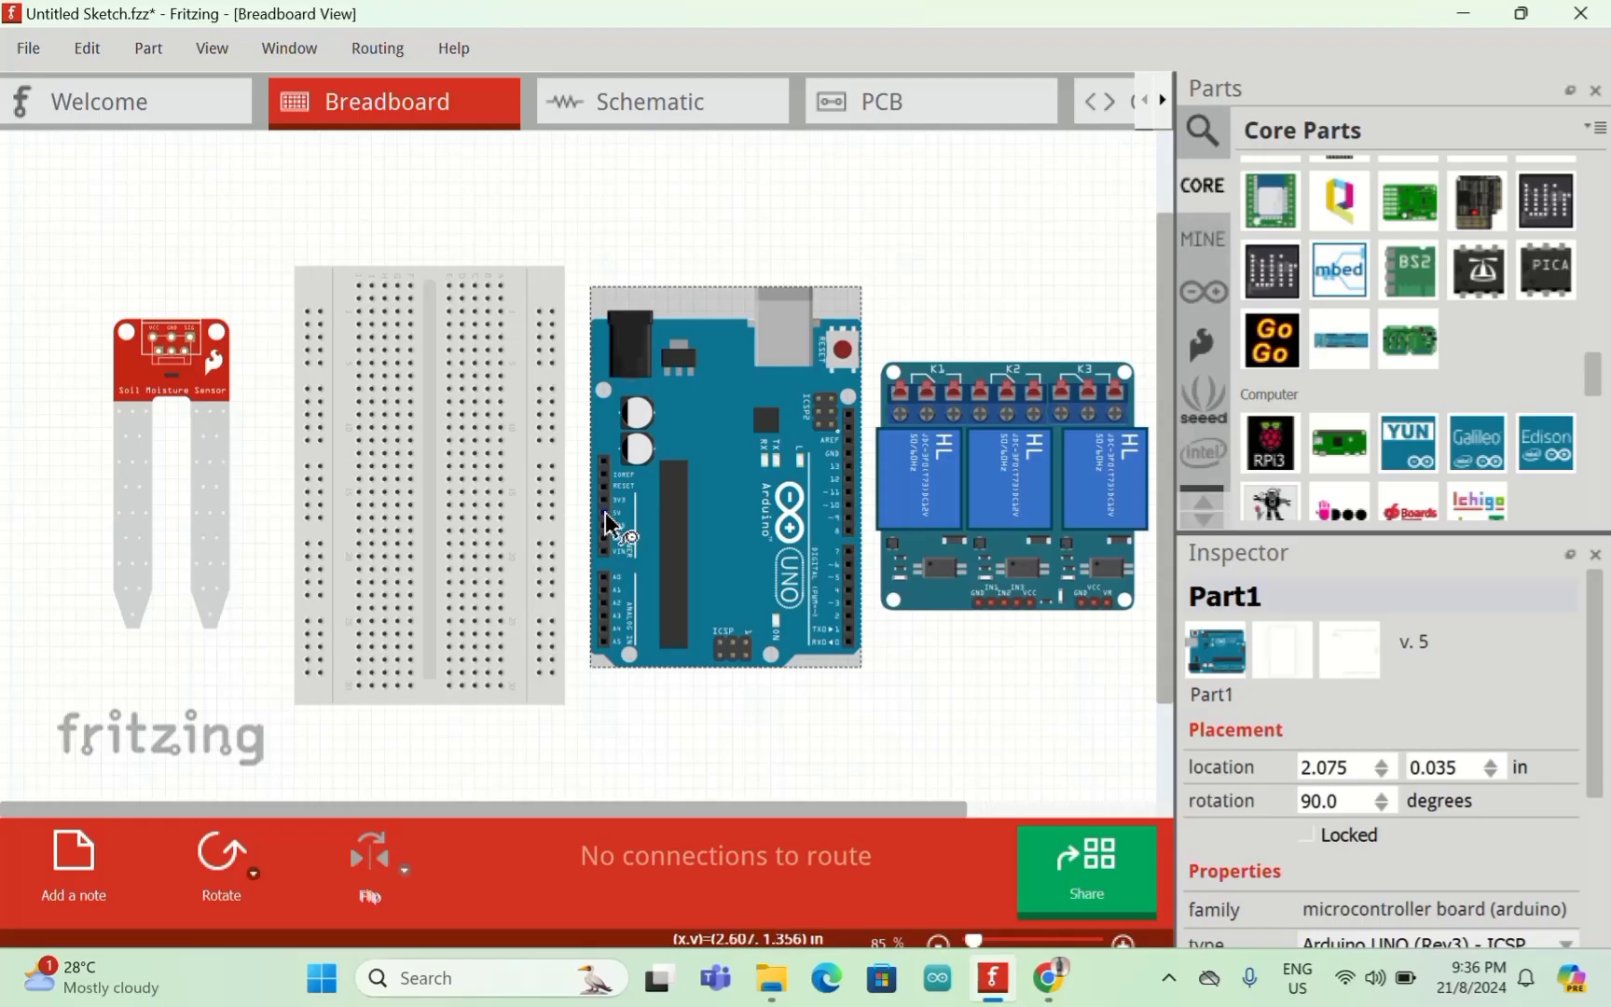
Step: Wire the Arduino's 5V and GND pins to the breadboard's adjacent power rails, coloring the 5V wire red and the GND wire black
{"action": "left_click_drag", "start_coordinate": [608, 525], "coordinate": [541, 527]}
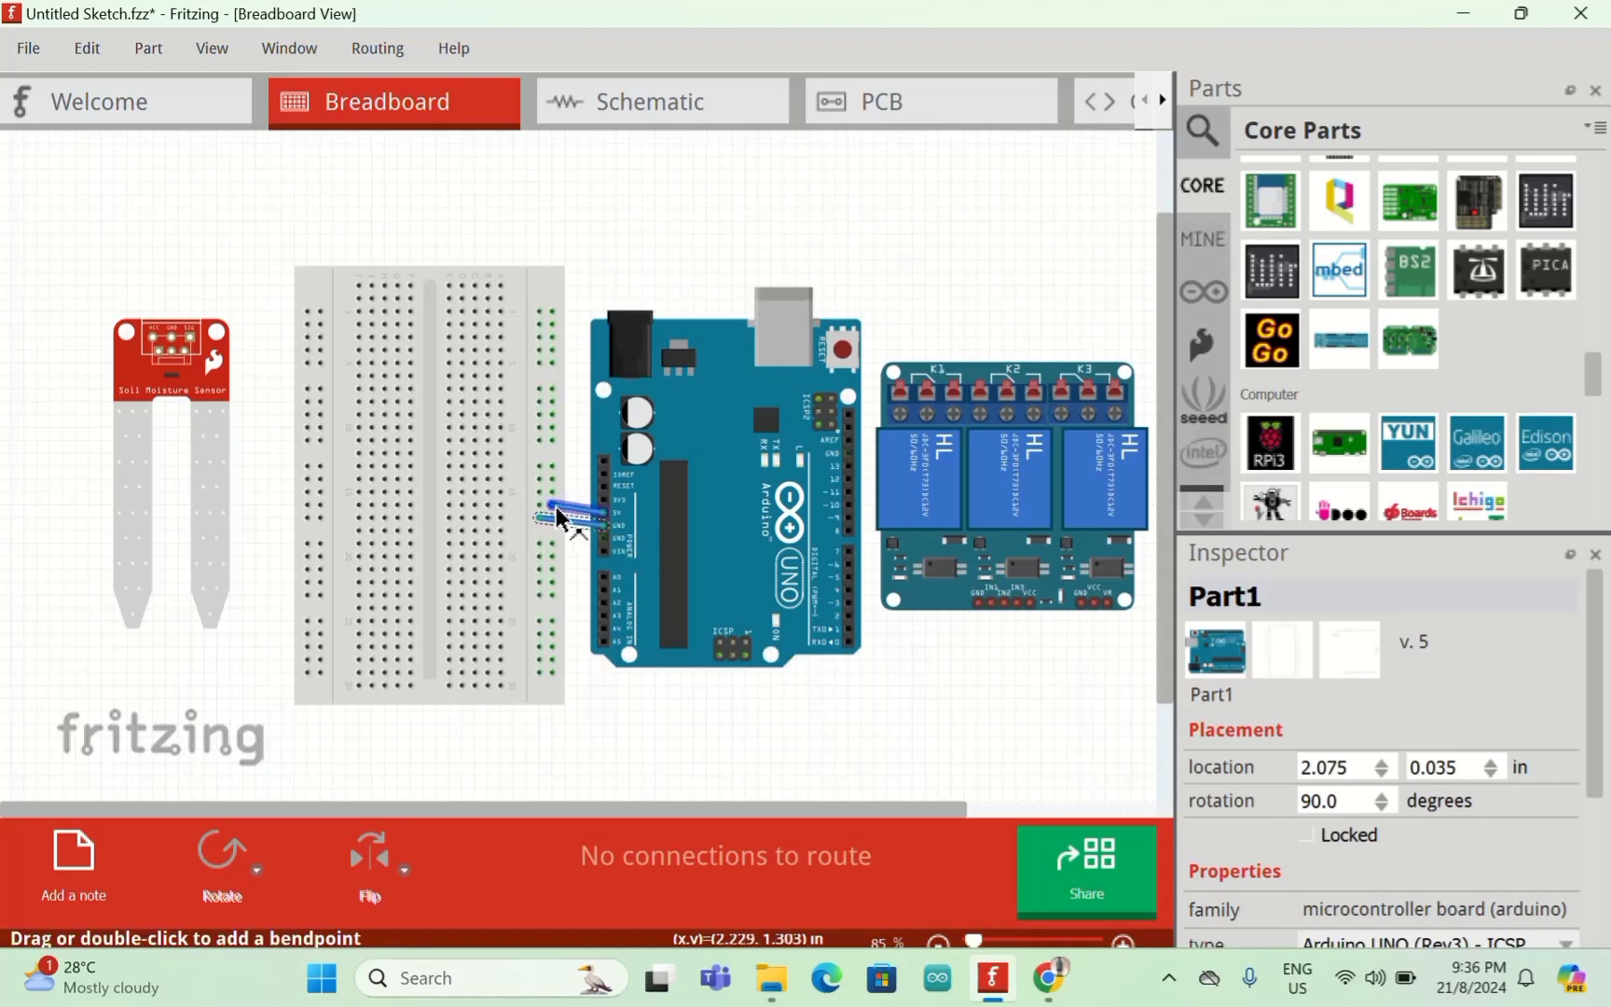
{"action": "left_click", "coordinate": [570, 516]}
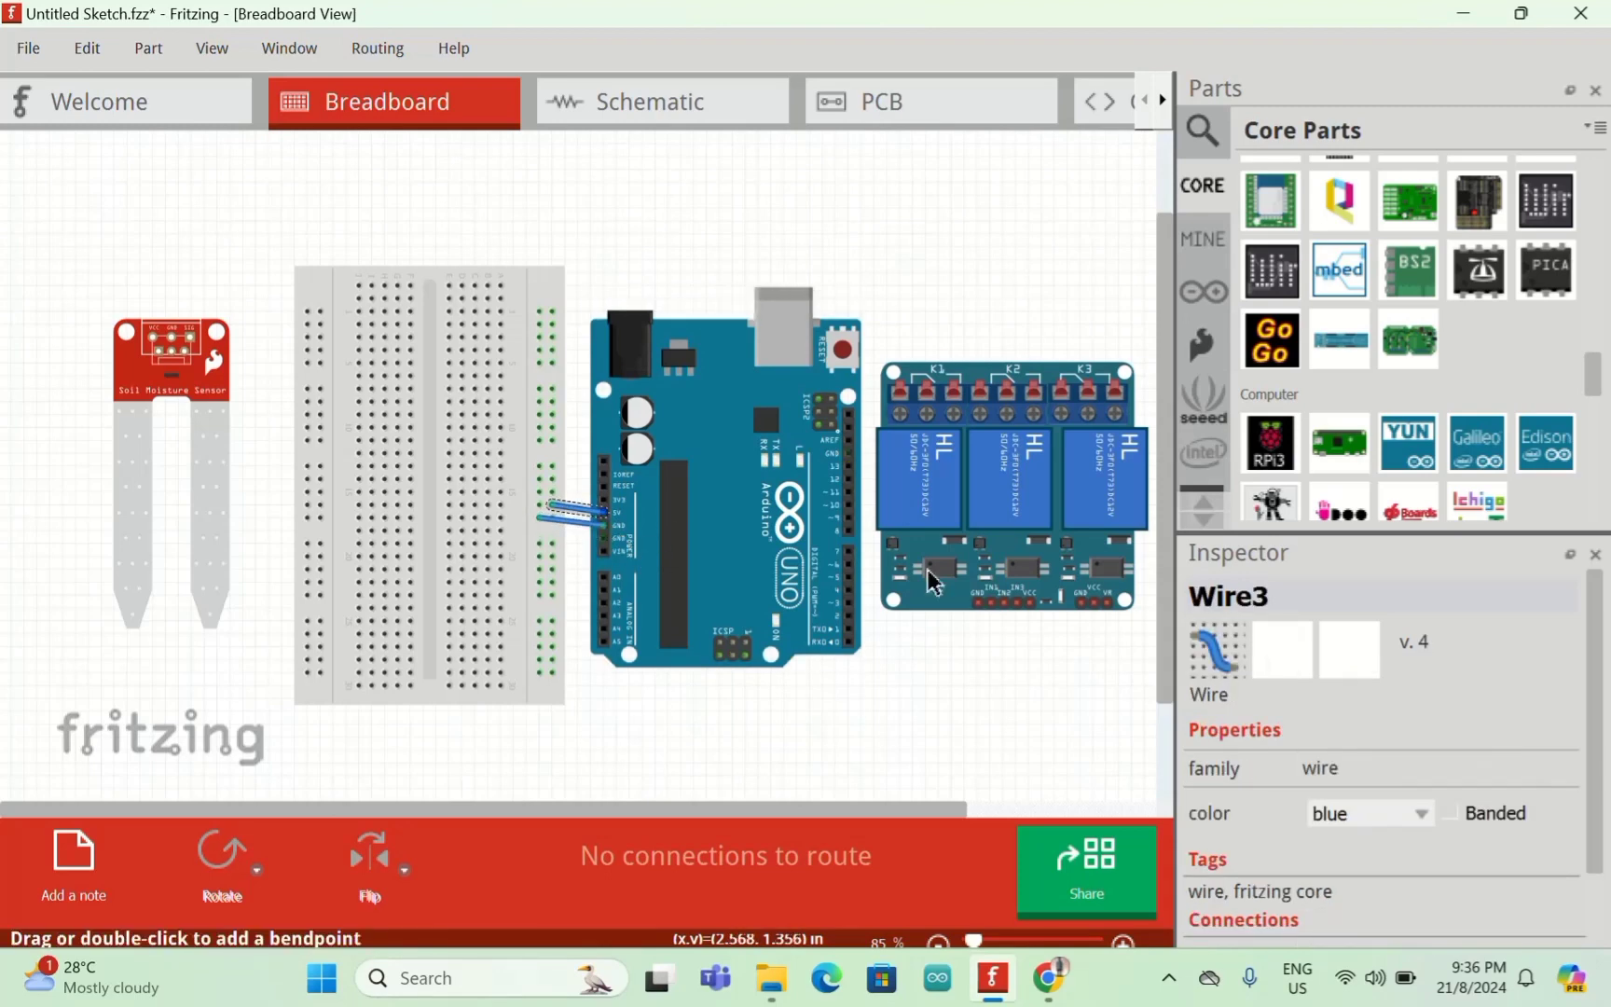
{"action": "left_click", "coordinate": [1424, 810]}
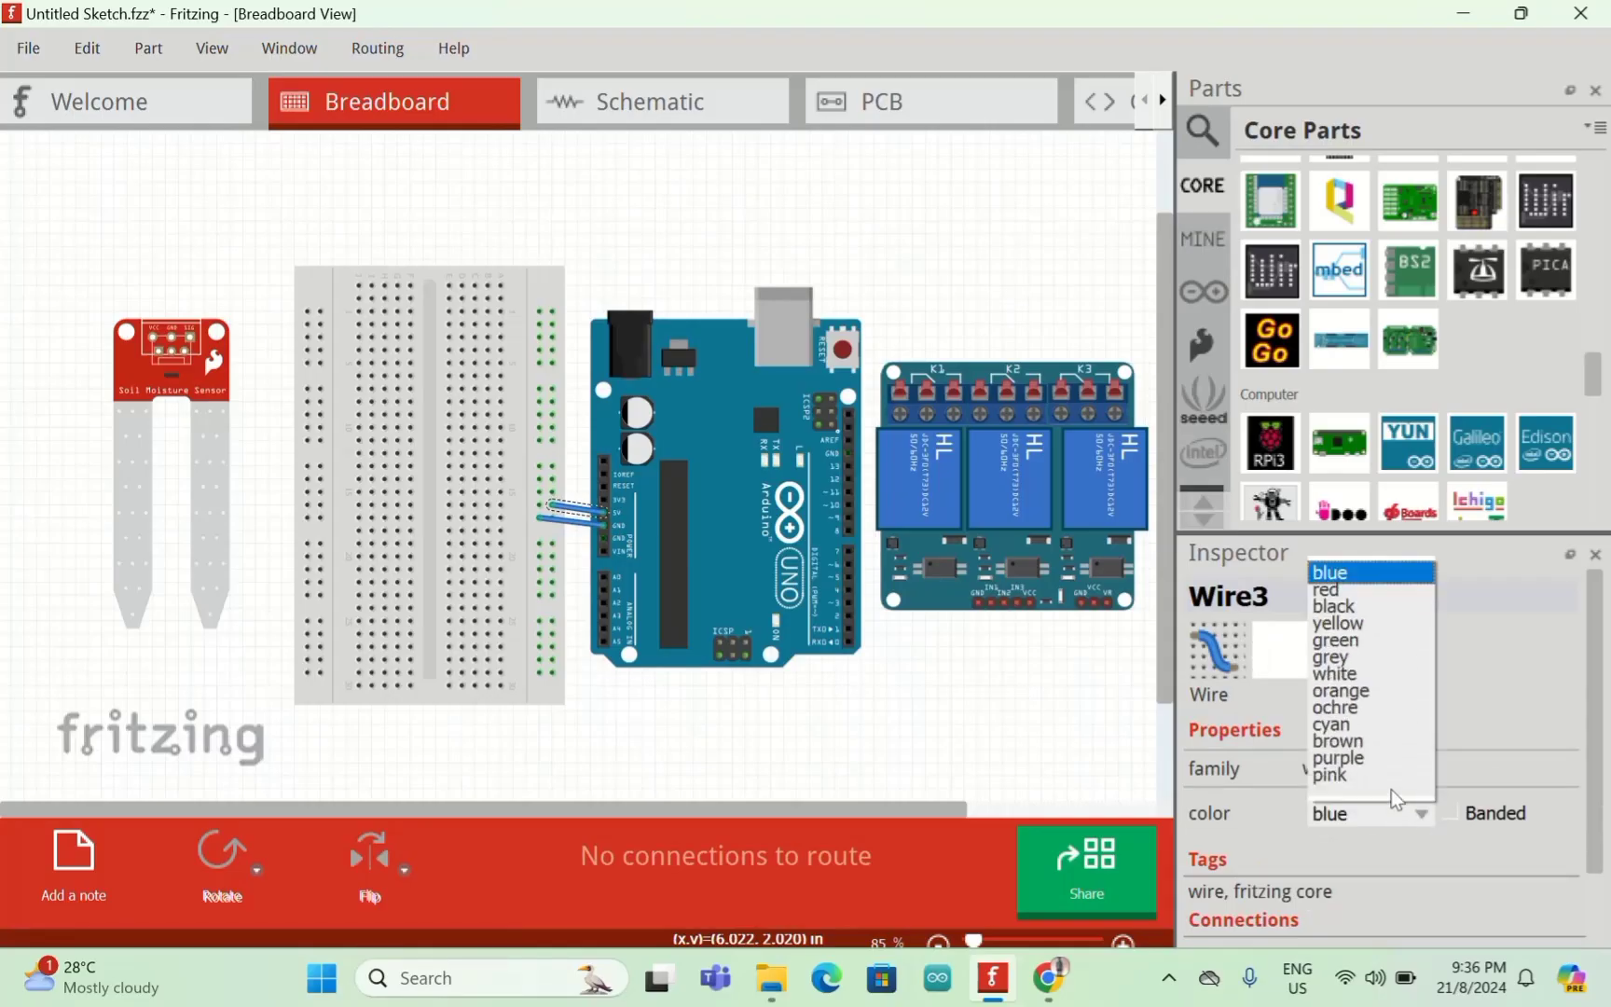
{"action": "left_click", "coordinate": [1343, 593]}
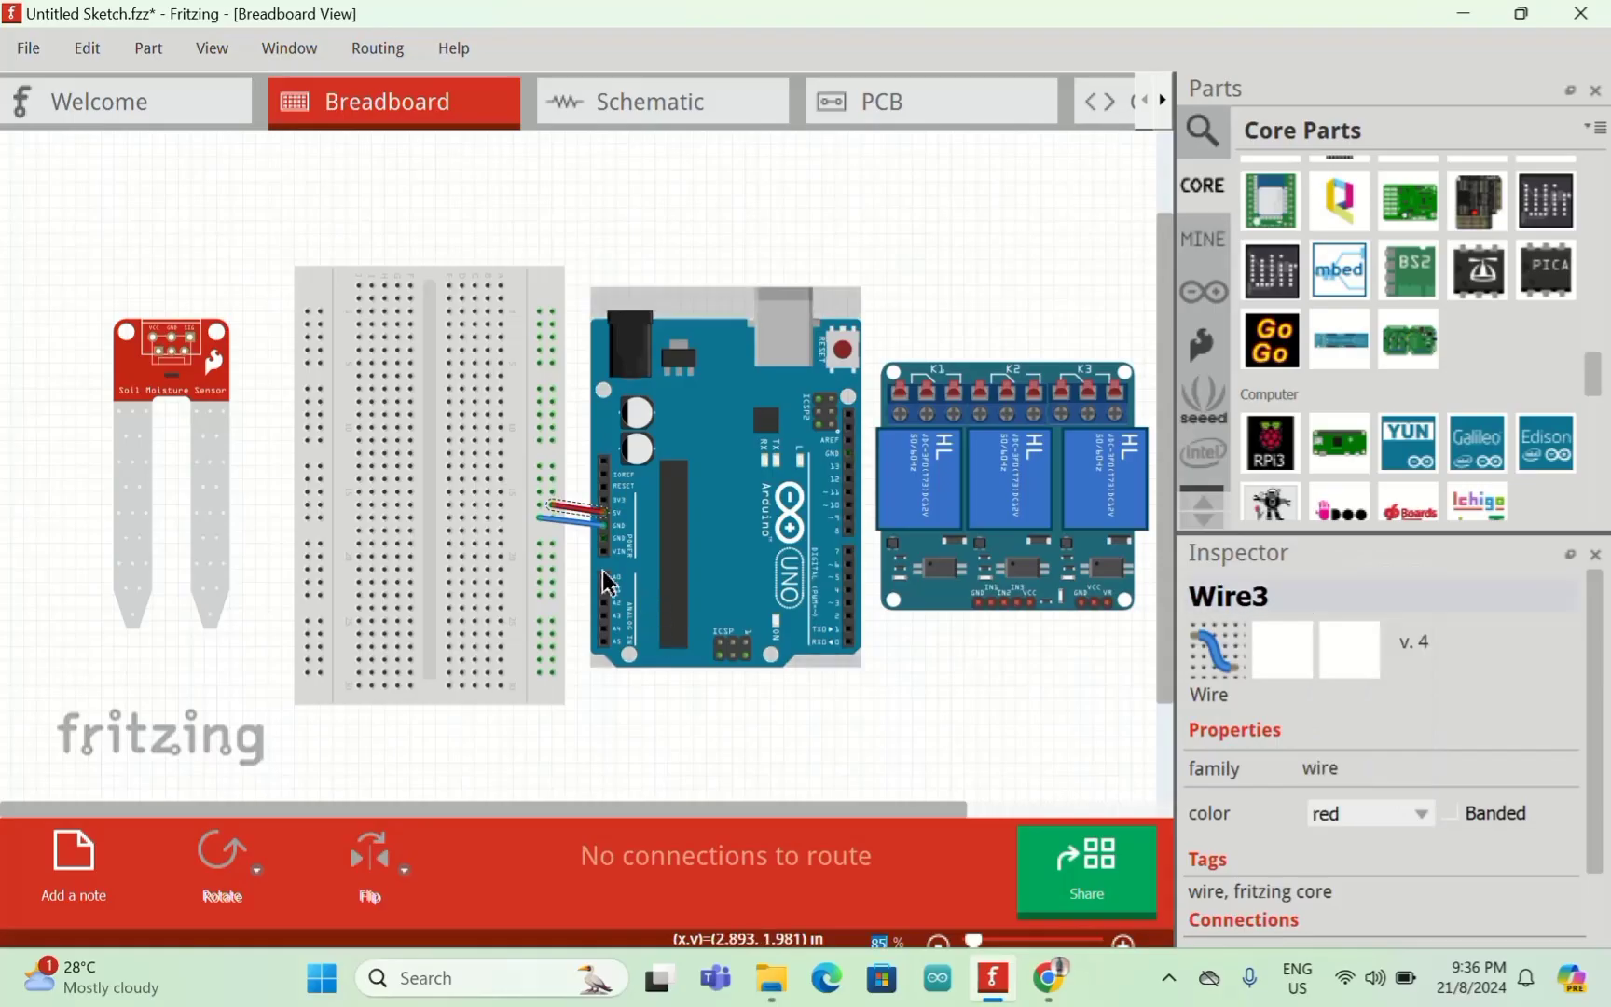
{"action": "left_click", "coordinate": [573, 527]}
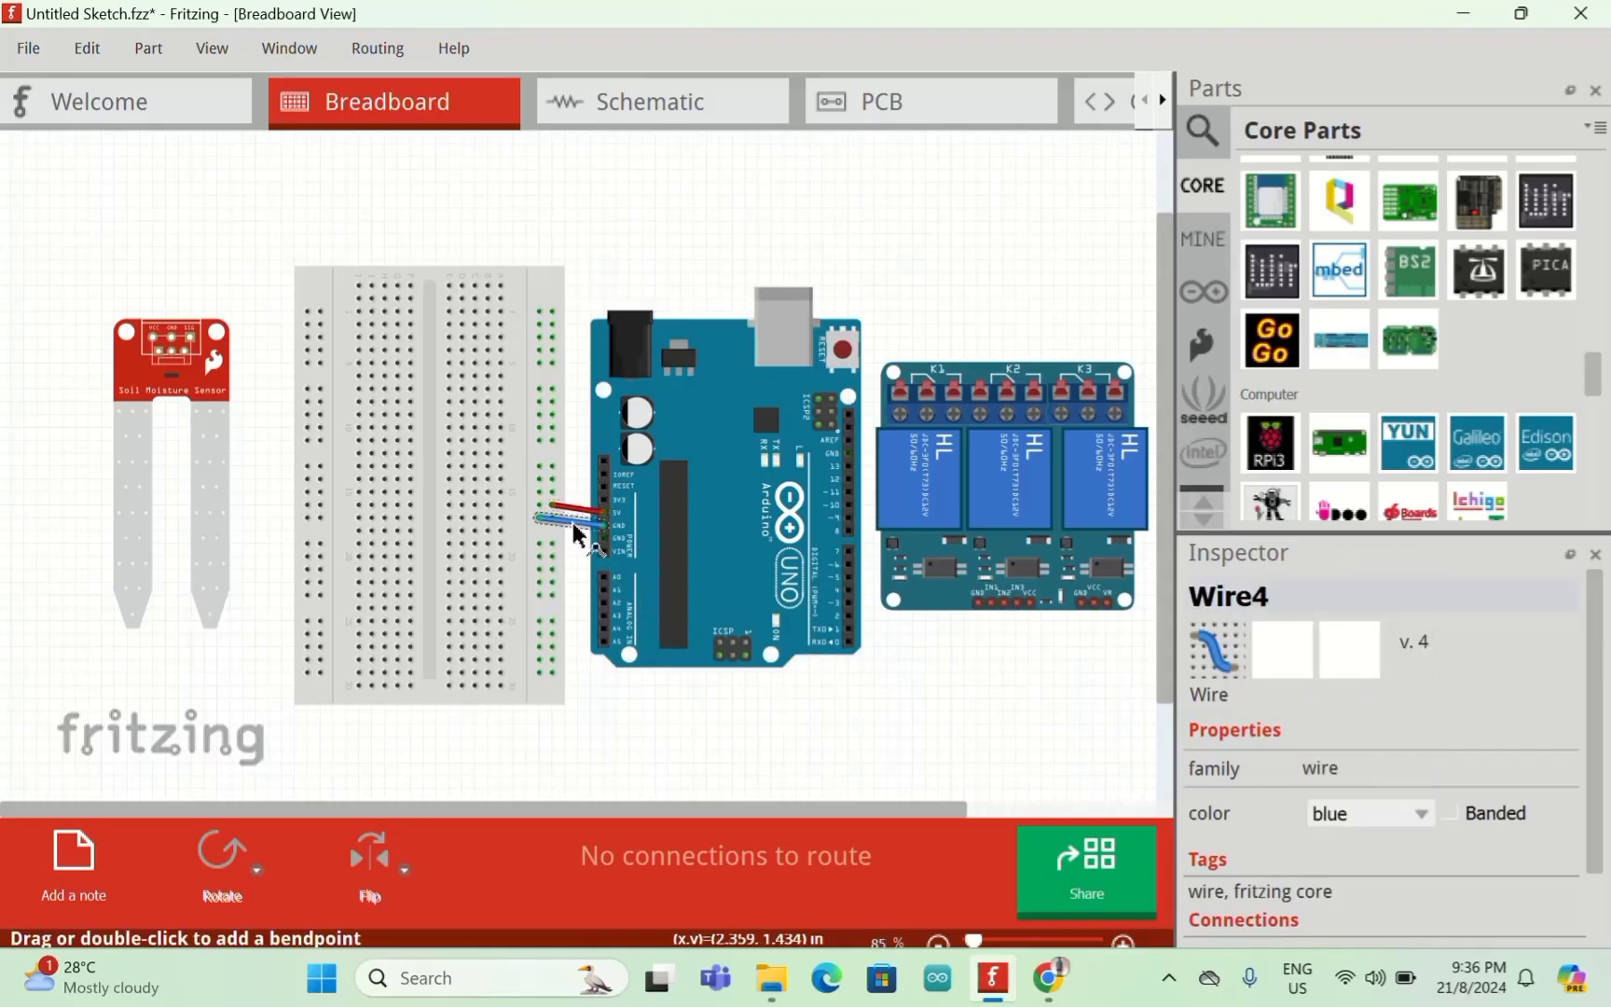
{"action": "left_click", "coordinate": [1425, 815]}
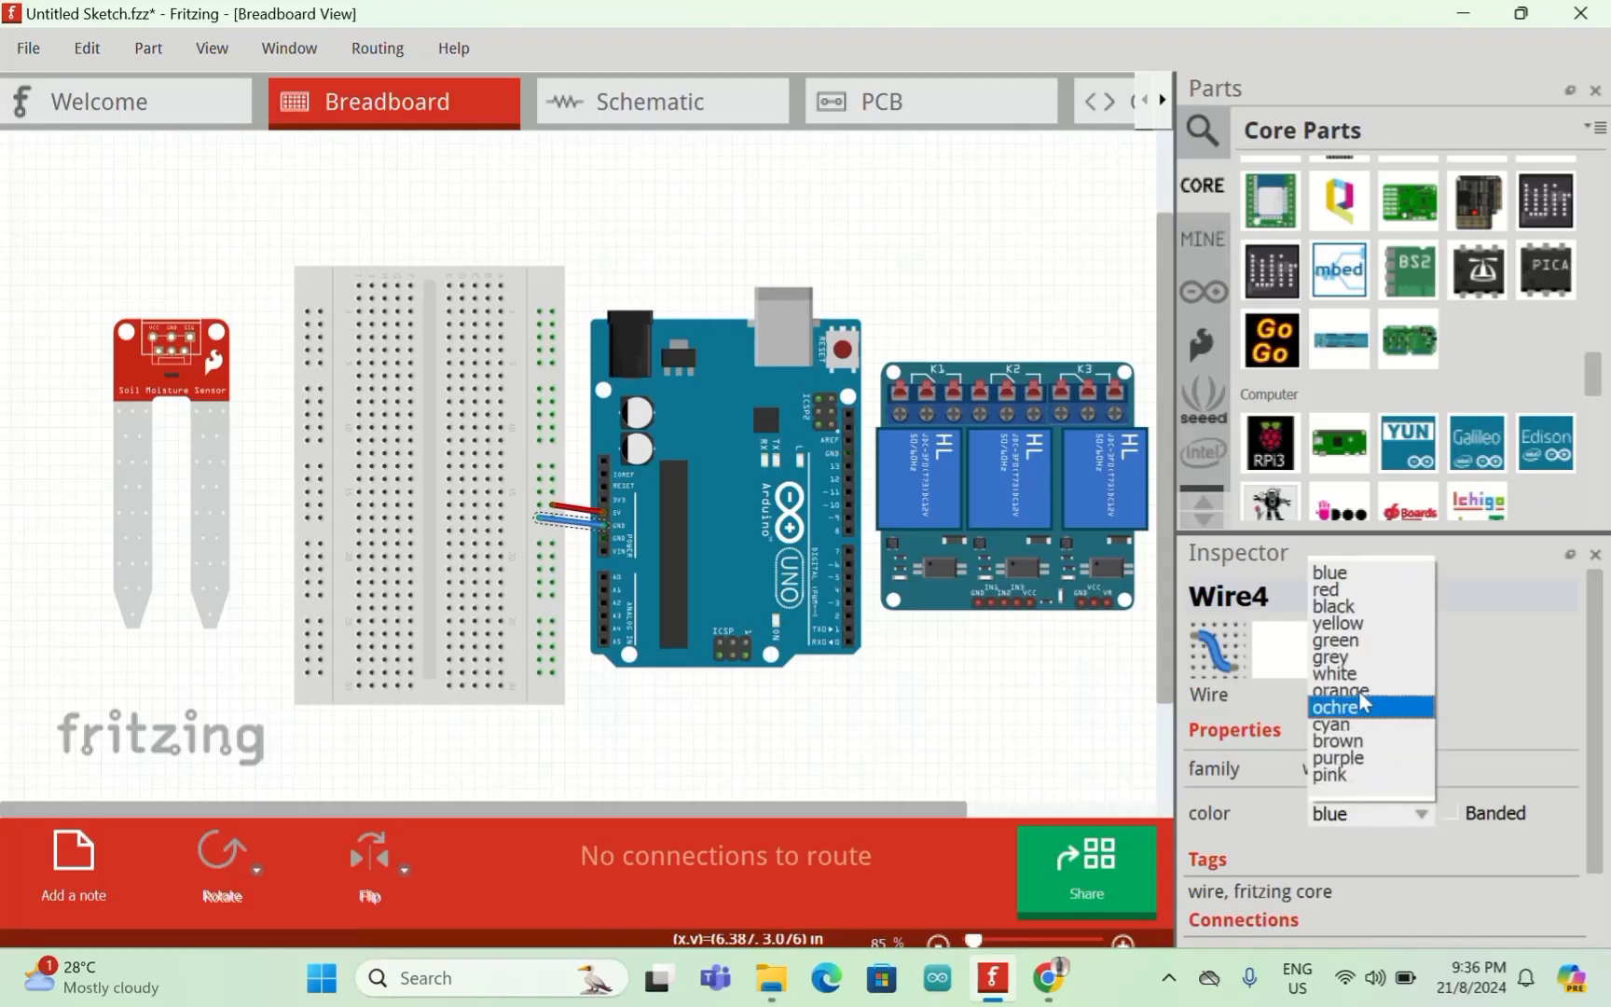
{"action": "left_click", "coordinate": [1344, 607]}
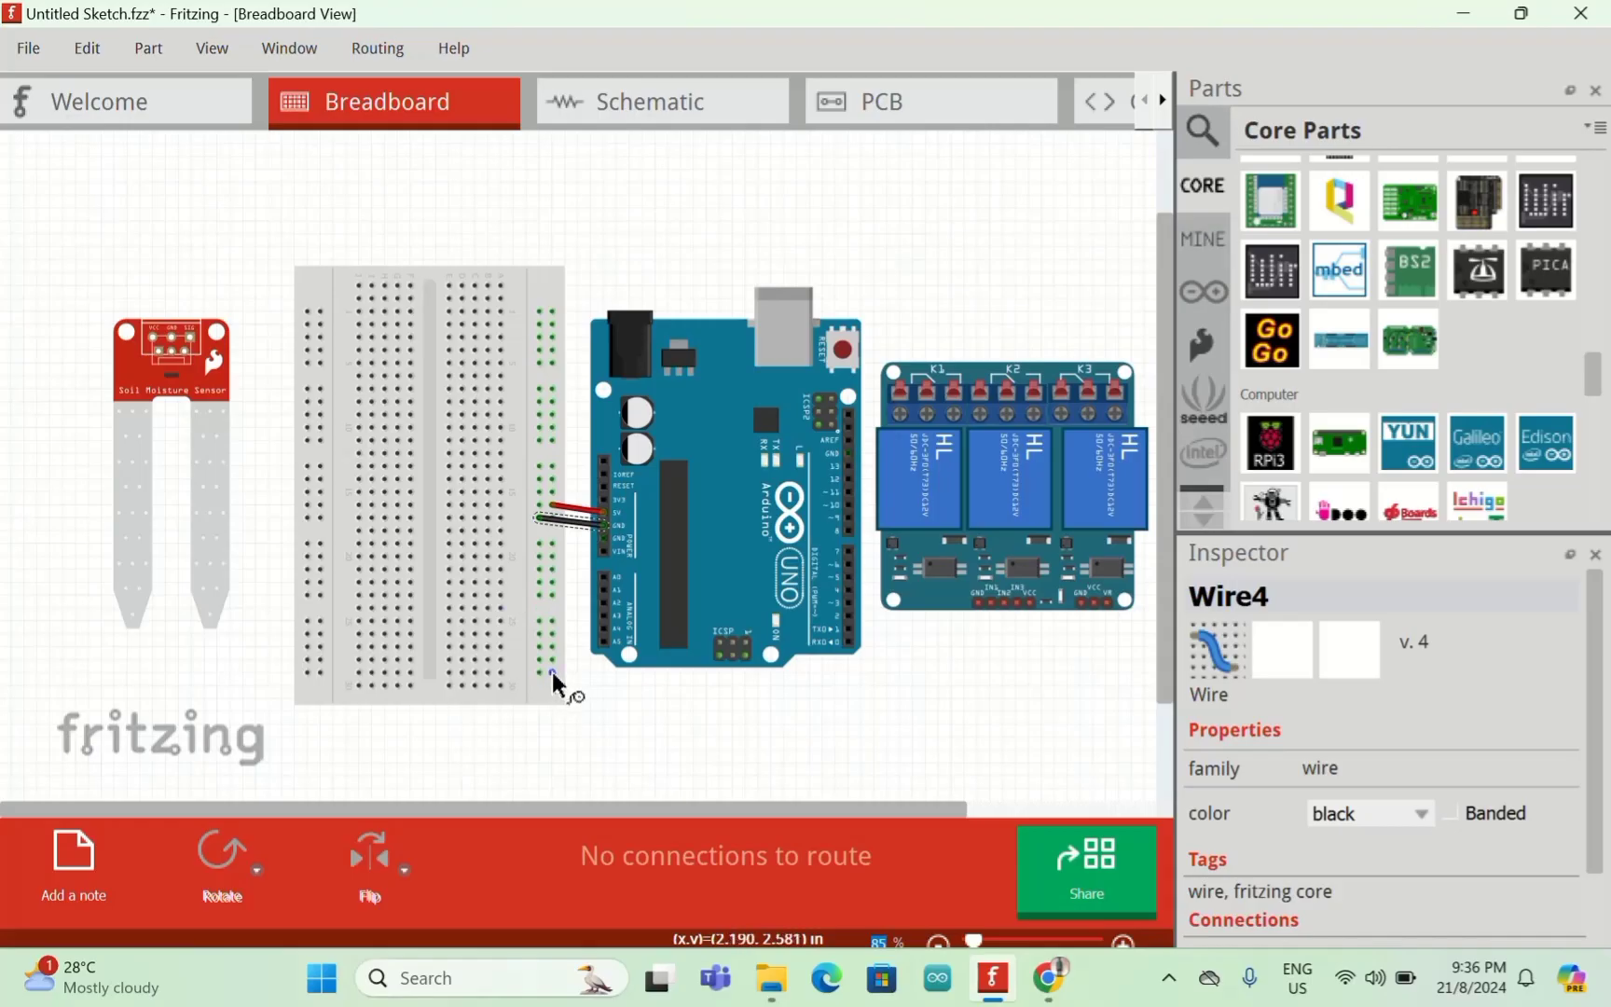
Step: Run a wire from the breadboard's 5V rail beneath the Arduino to the relay module's VCC pin with square bends, and color it red
{"action": "left_click_drag", "start_coordinate": [553, 674], "coordinate": [554, 676]}
{"action": "left_click_drag", "start_coordinate": [554, 685], "coordinate": [1028, 725]}
{"action": "left_click_drag", "start_coordinate": [617, 681], "coordinate": [557, 726]}
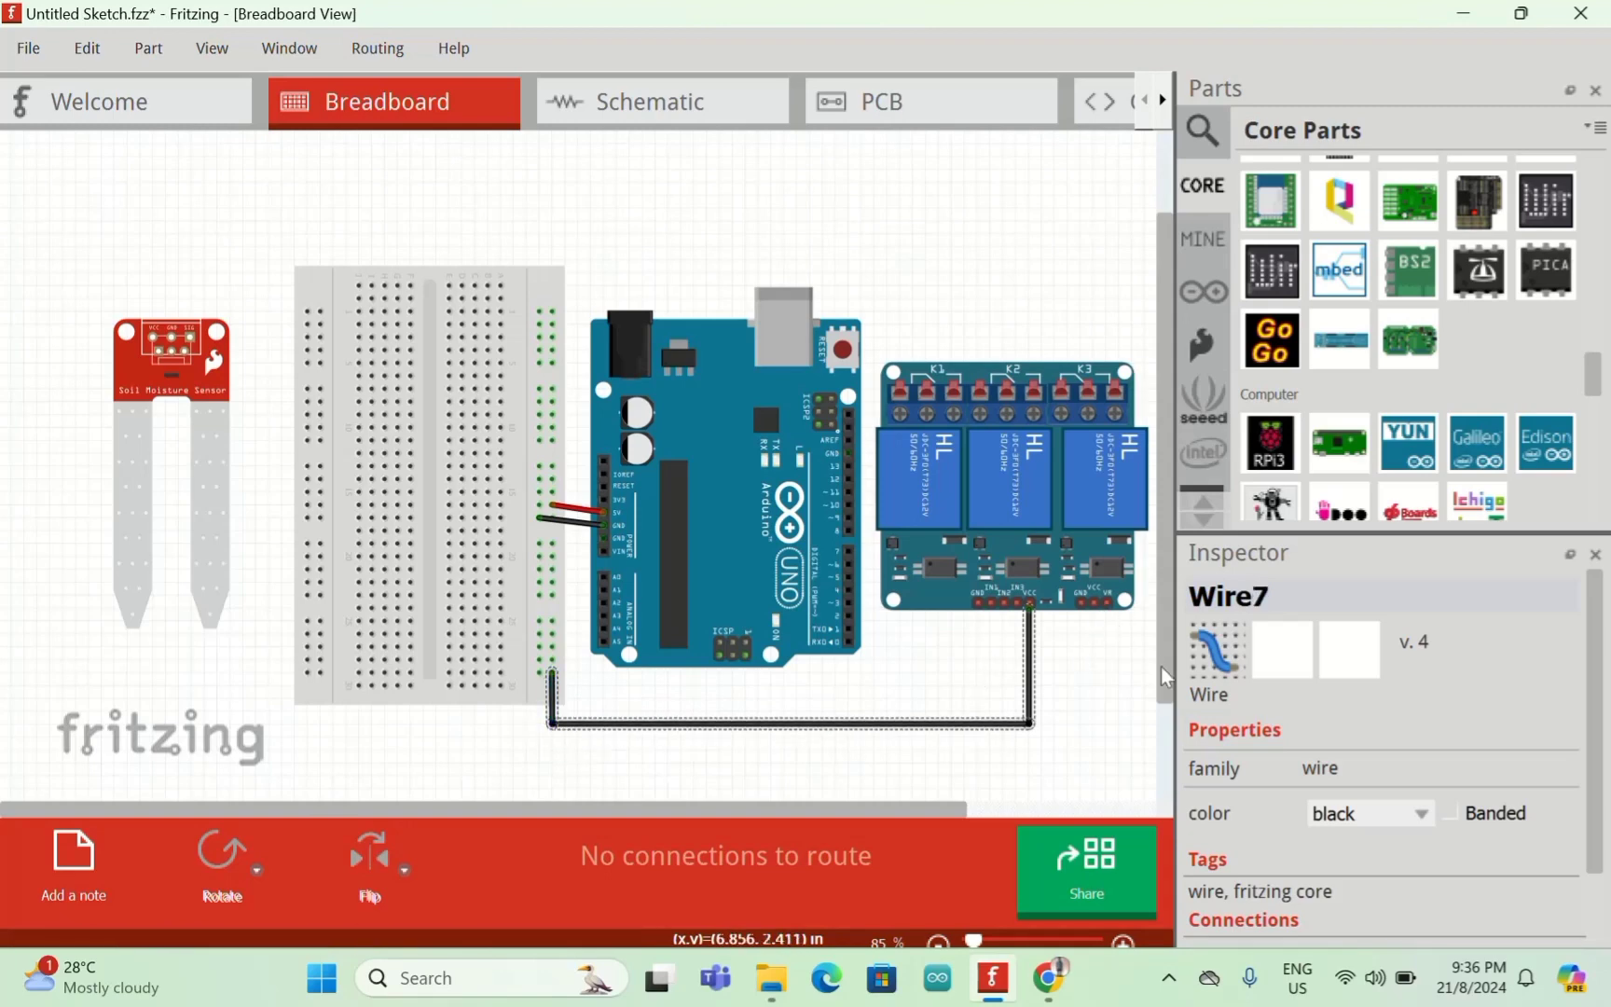
{"action": "left_click", "coordinate": [1423, 816]}
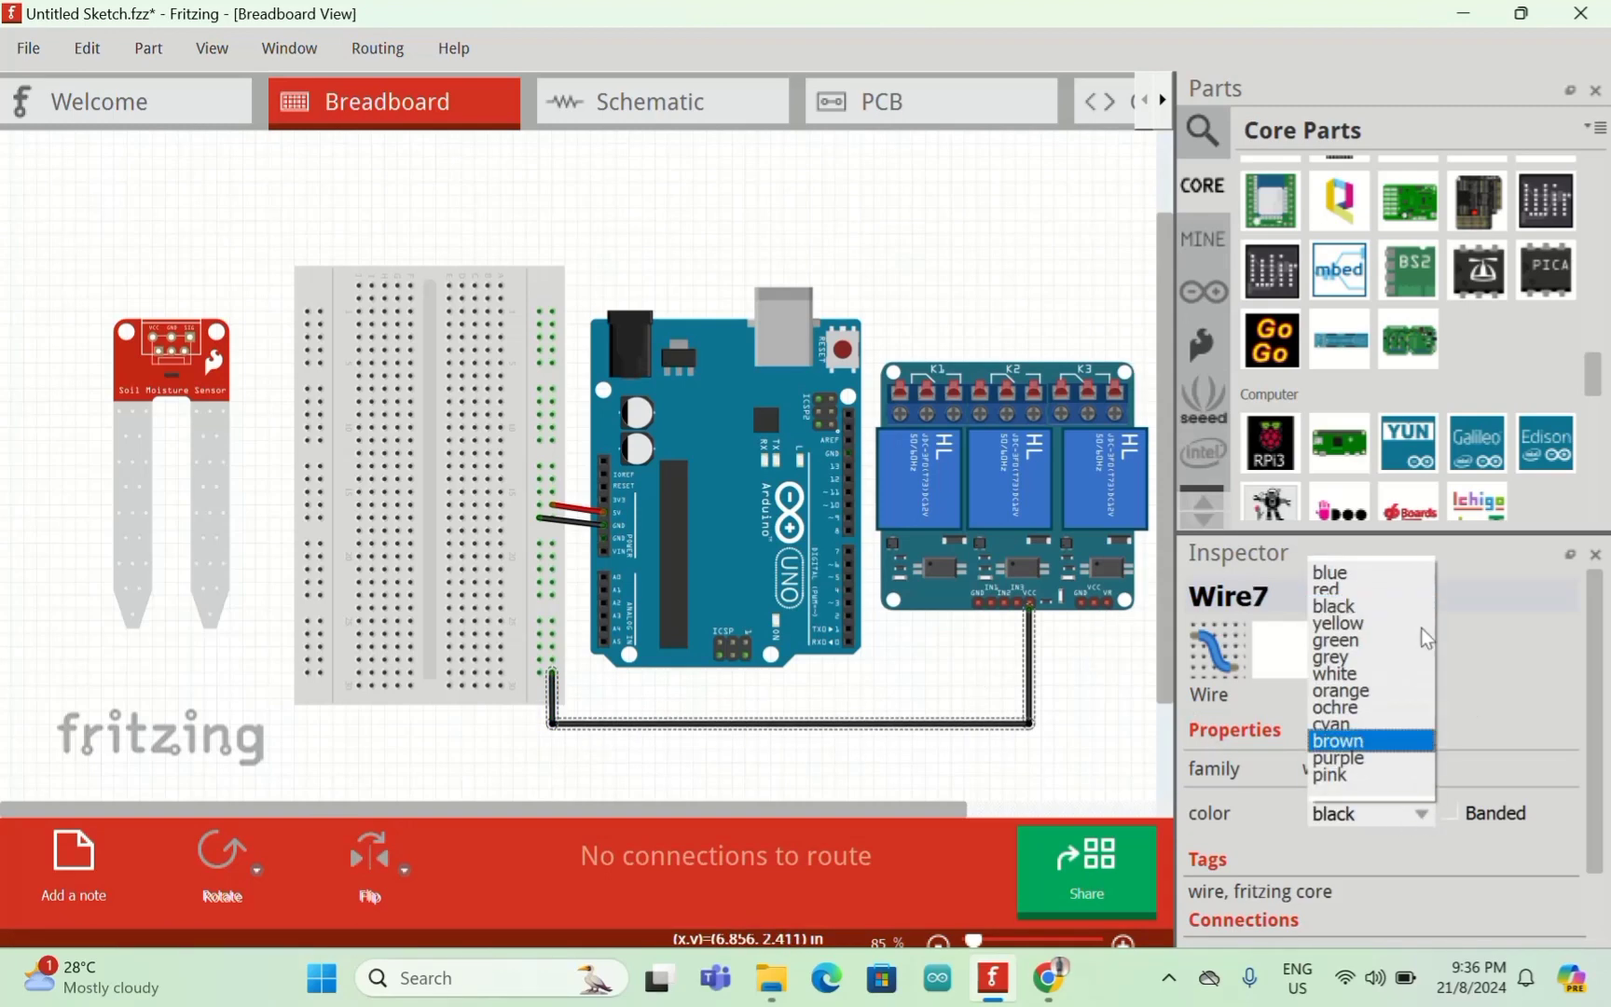
{"action": "left_click", "coordinate": [1343, 598]}
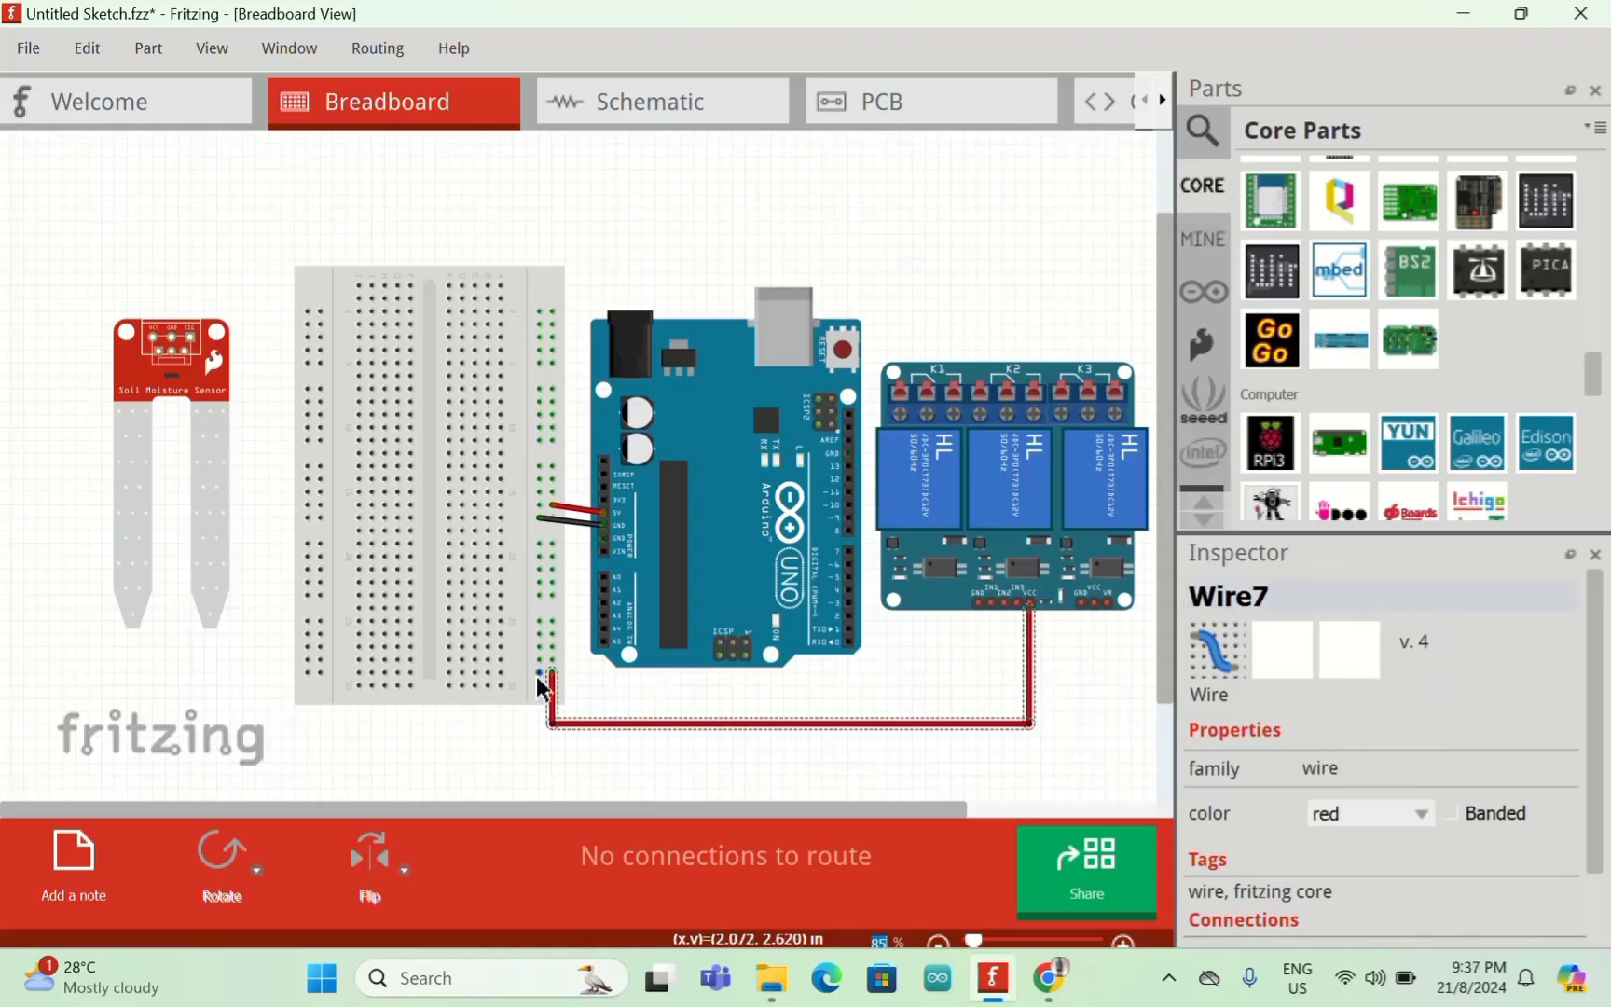
Step: Connect the breadboard's GND rail to the relay module's GND pin with a black wire bent around beneath the Arduino, undoing the accidental relay move
{"action": "left_click_drag", "start_coordinate": [539, 686], "coordinate": [953, 622]}
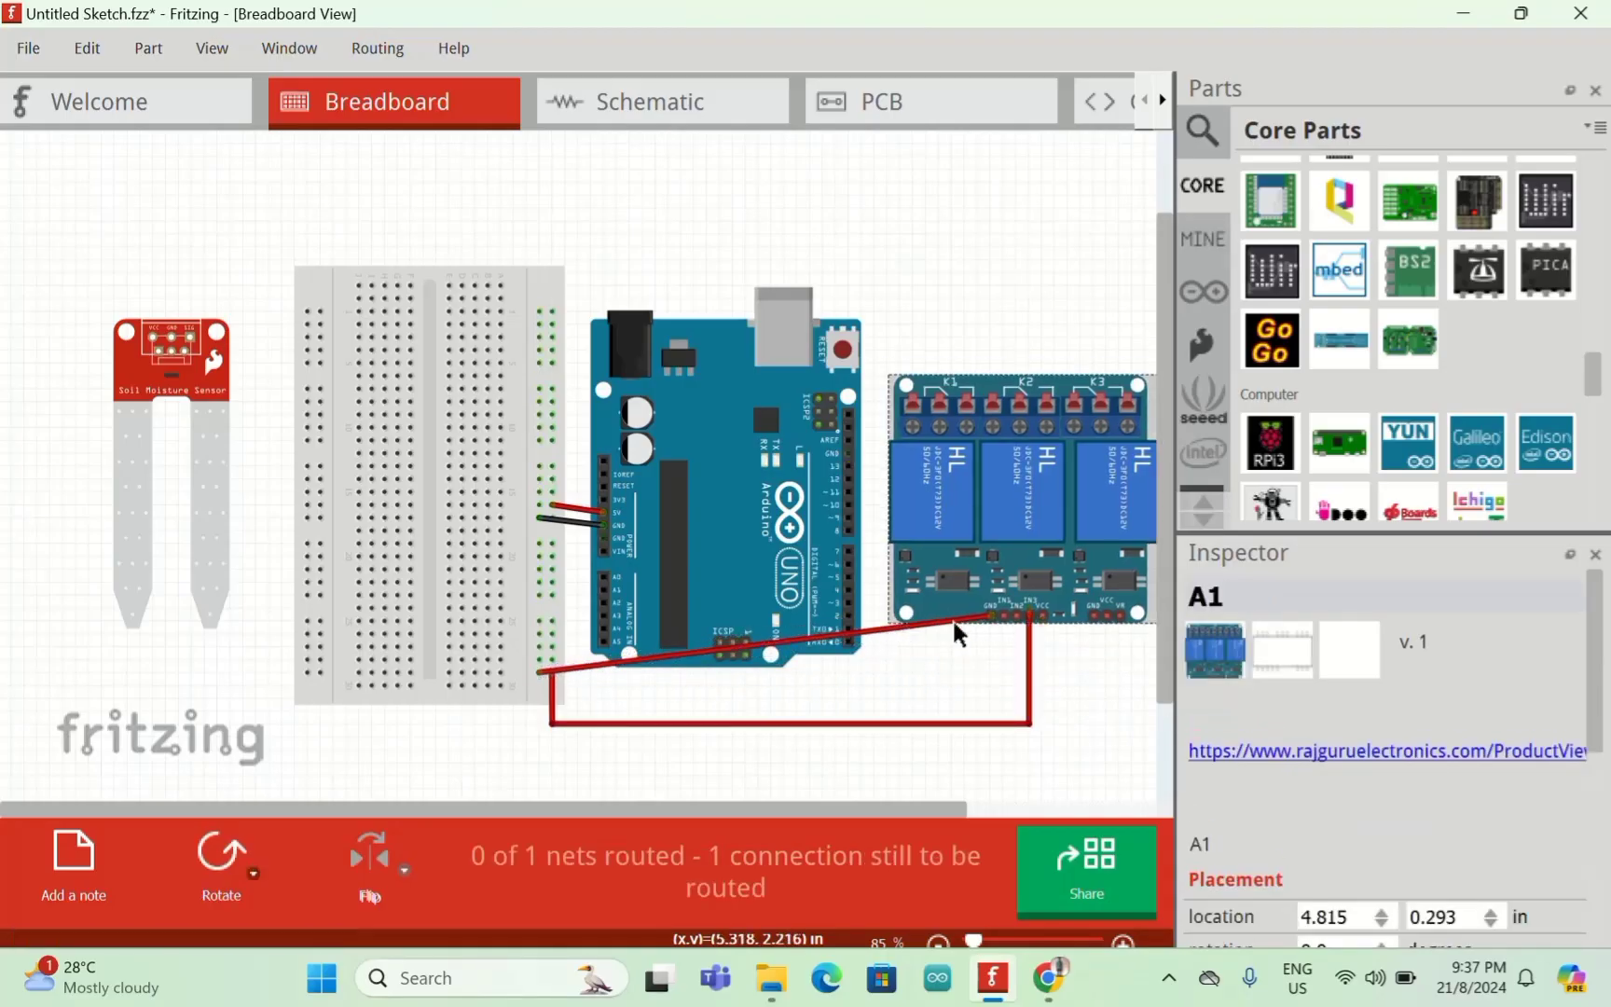
{"action": "key", "text": "ctrl+z"}
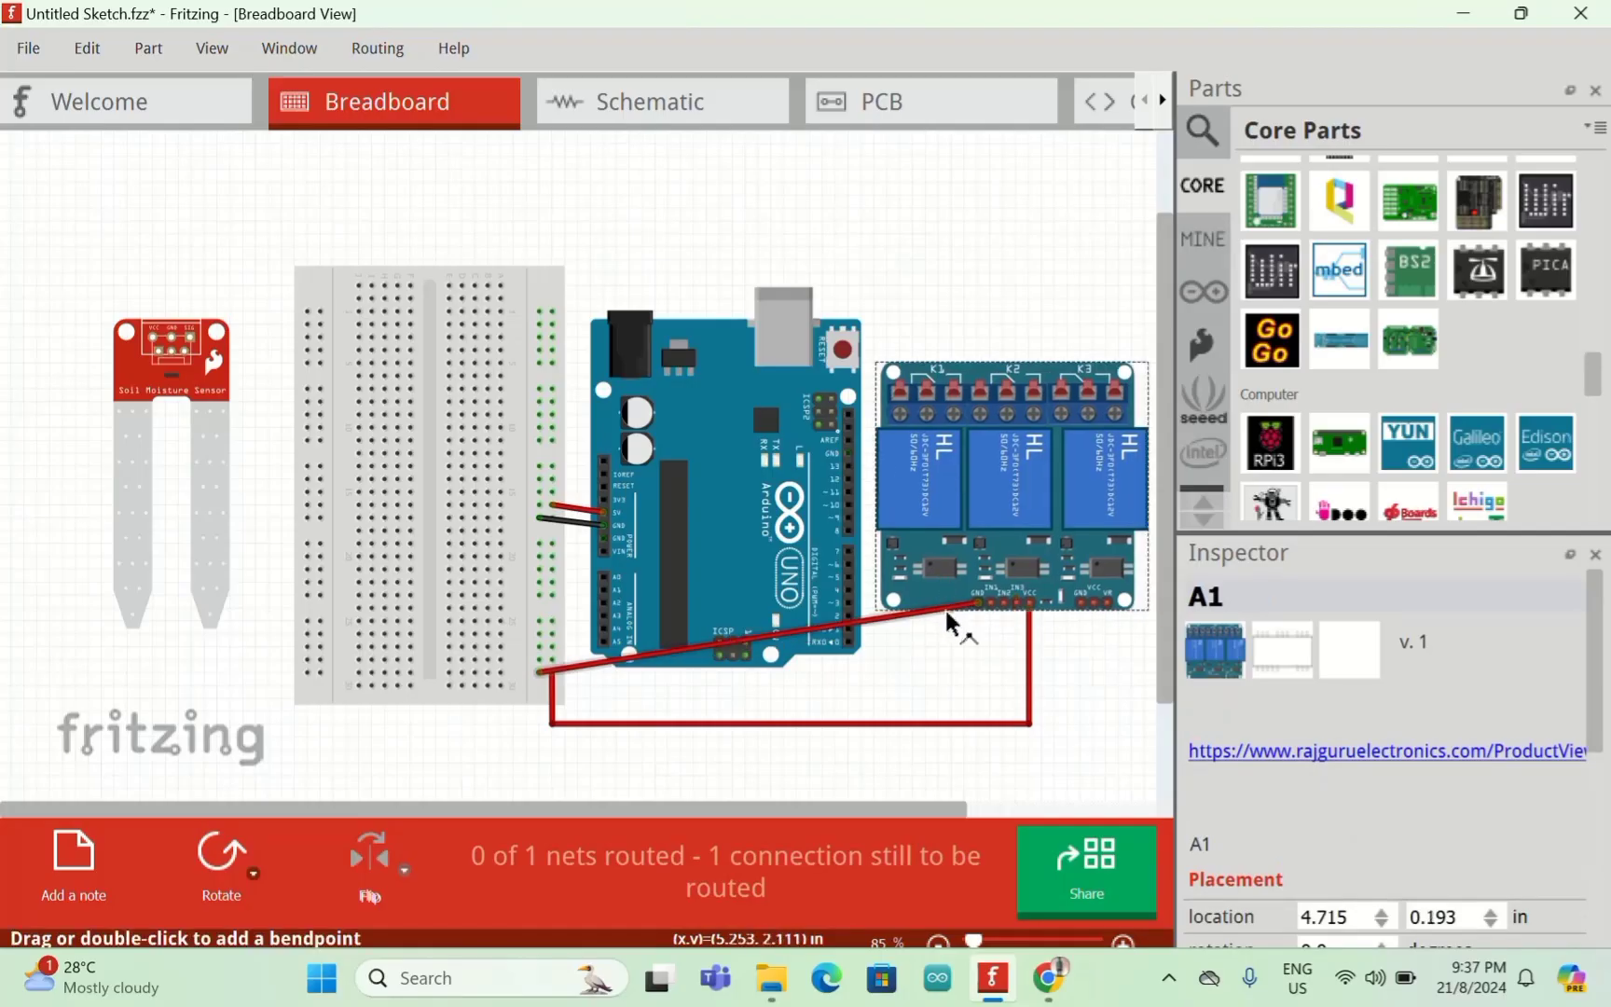
{"action": "left_click_drag", "start_coordinate": [945, 609], "coordinate": [978, 698]}
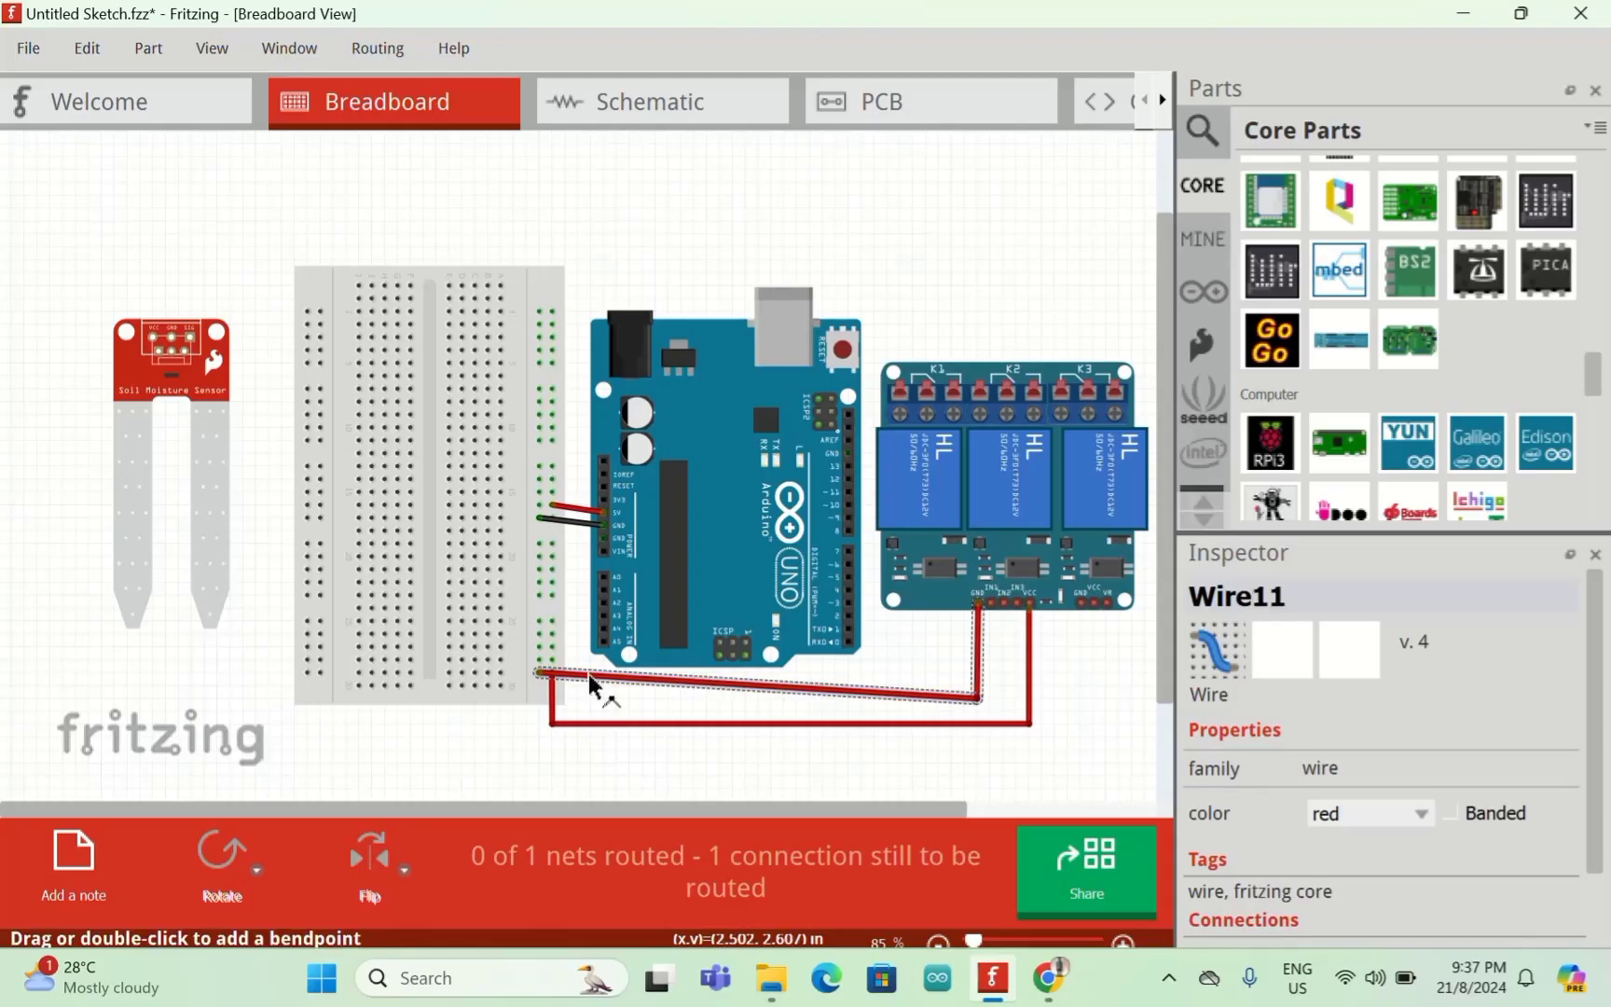
{"action": "left_click_drag", "start_coordinate": [590, 681], "coordinate": [541, 713]}
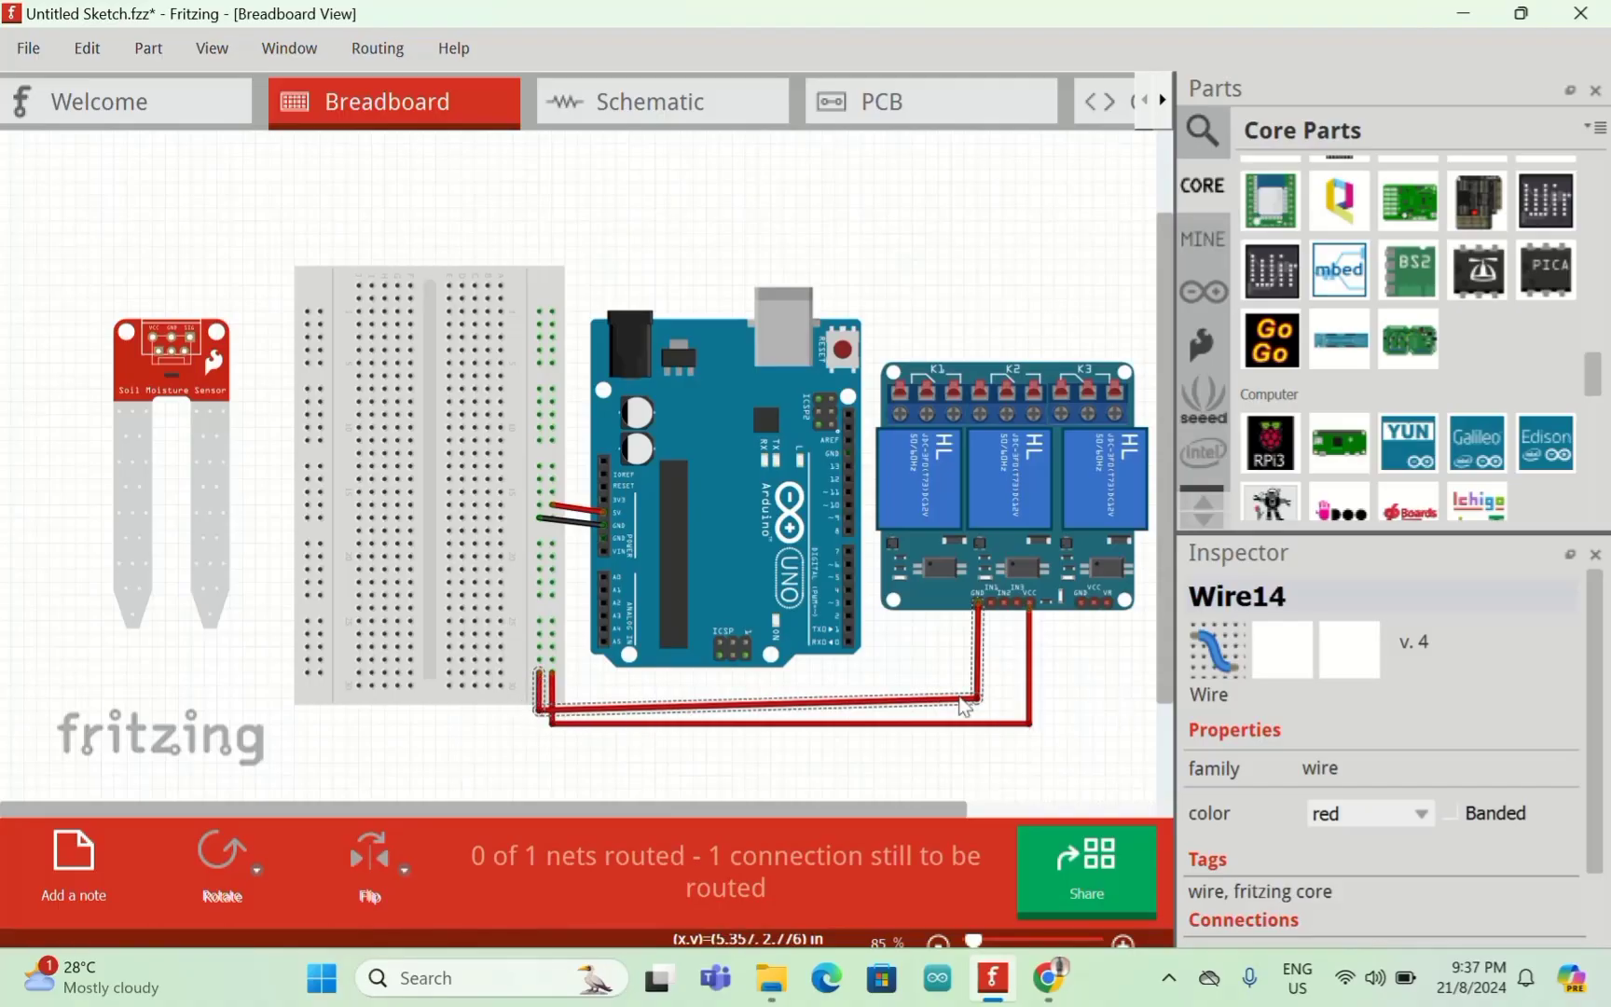
{"action": "left_click_drag", "start_coordinate": [973, 700], "coordinate": [973, 715]}
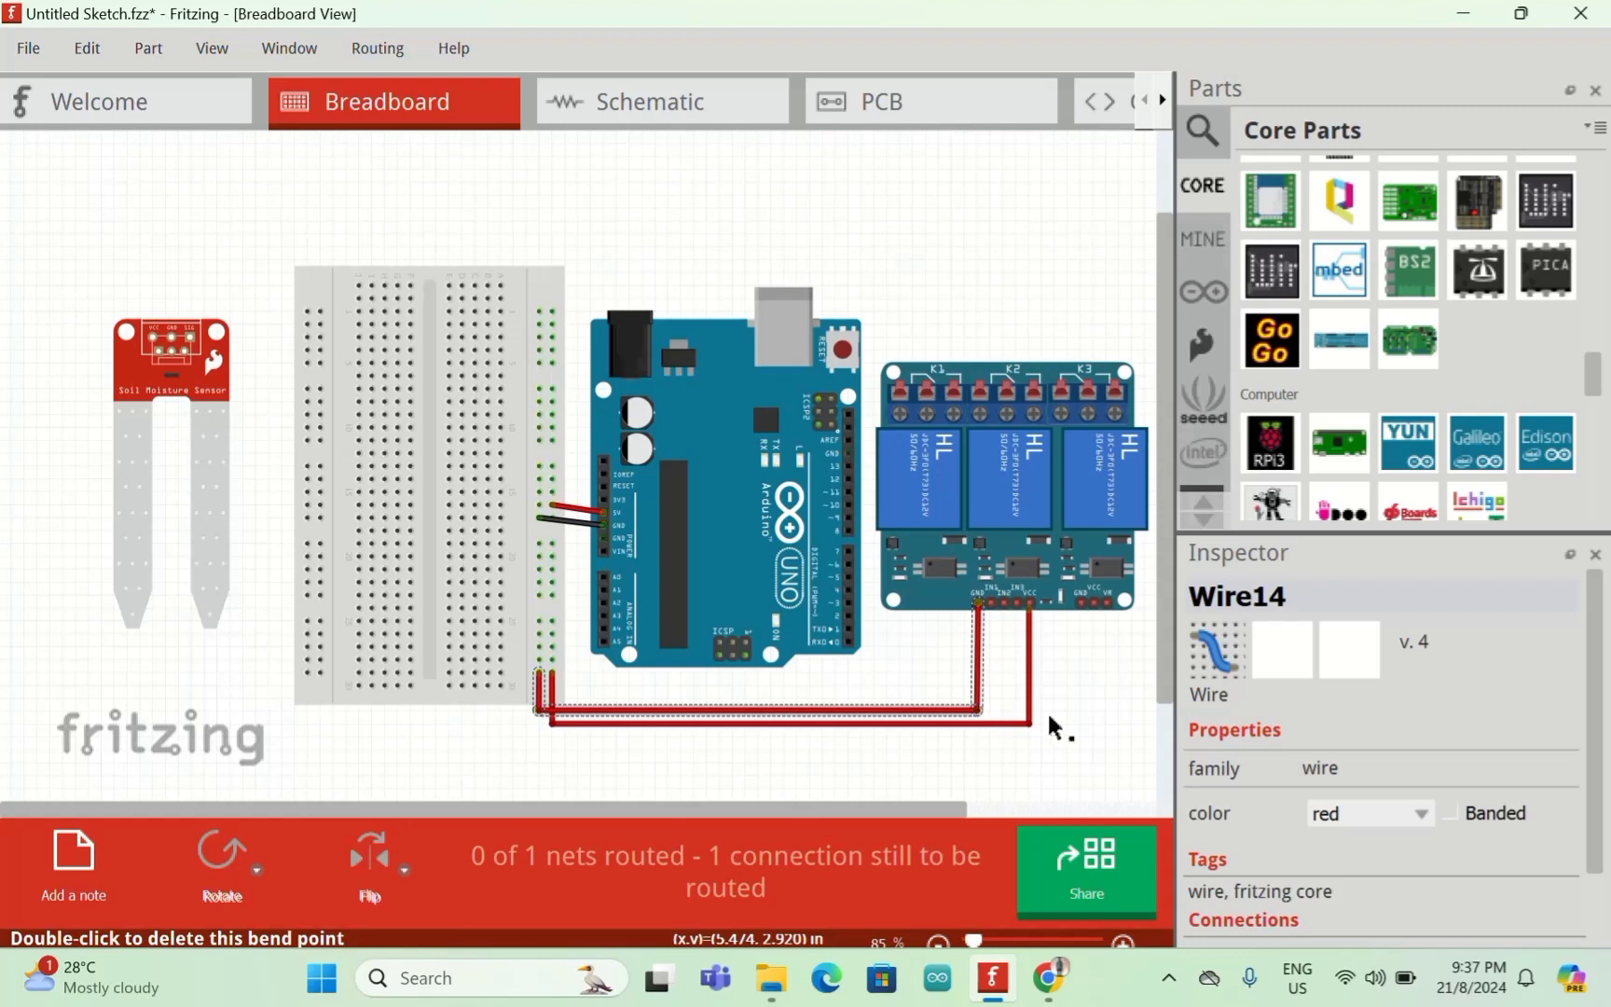
{"action": "left_click", "coordinate": [1427, 813]}
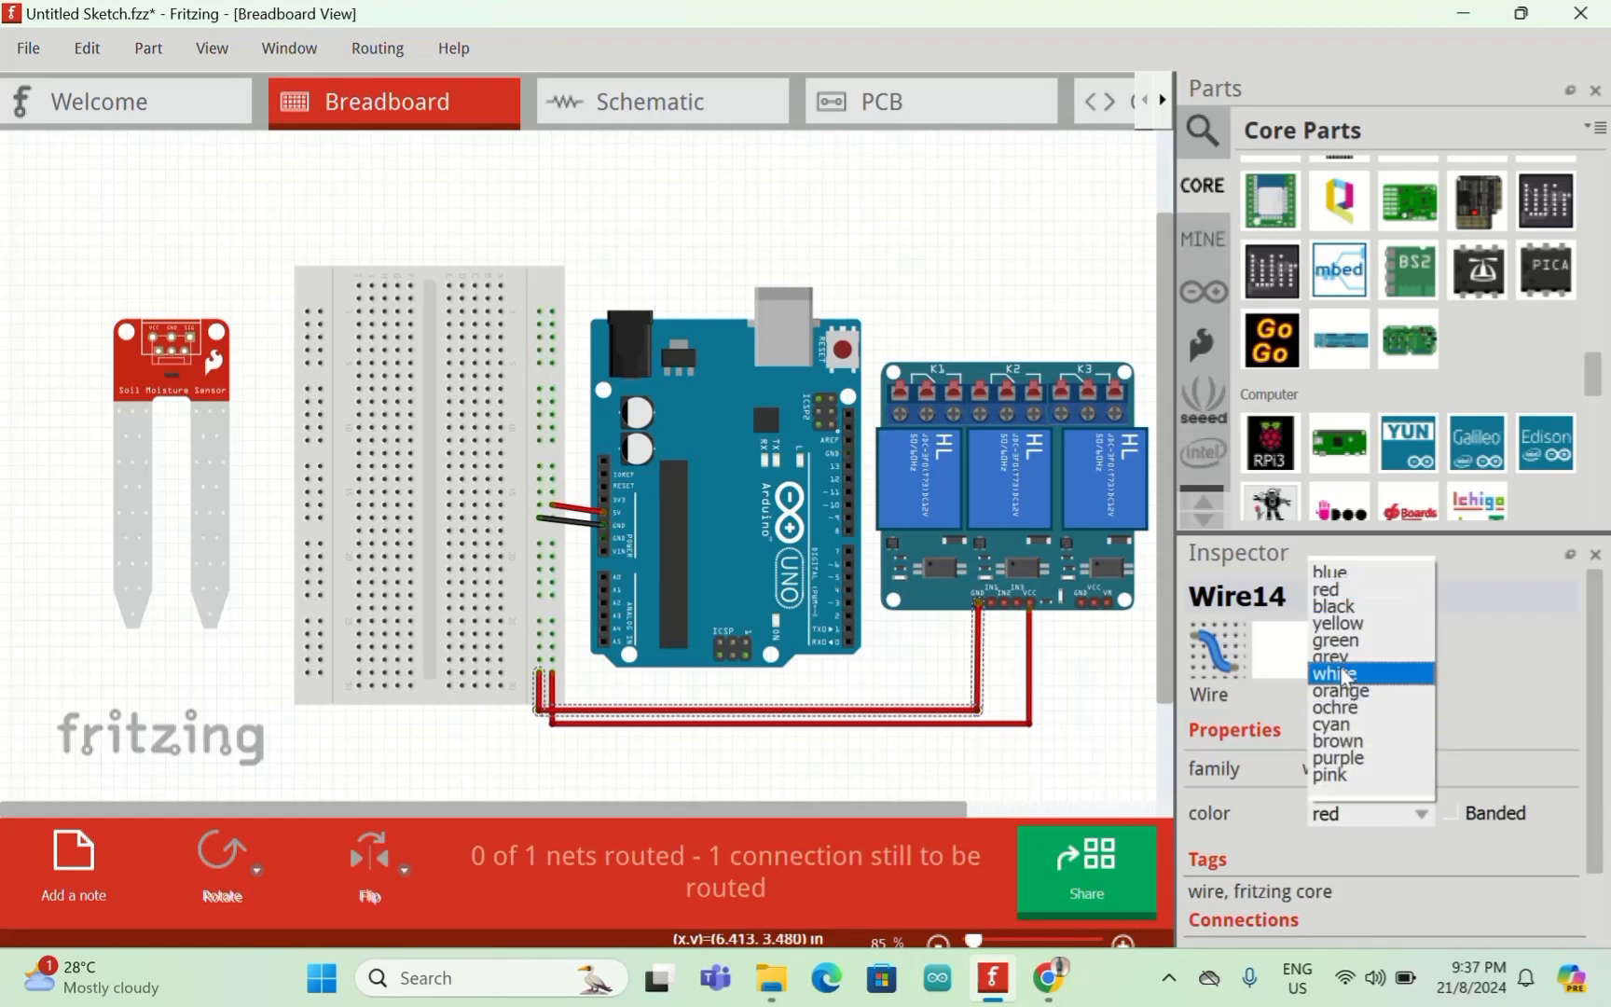
{"action": "left_click", "coordinate": [1335, 607]}
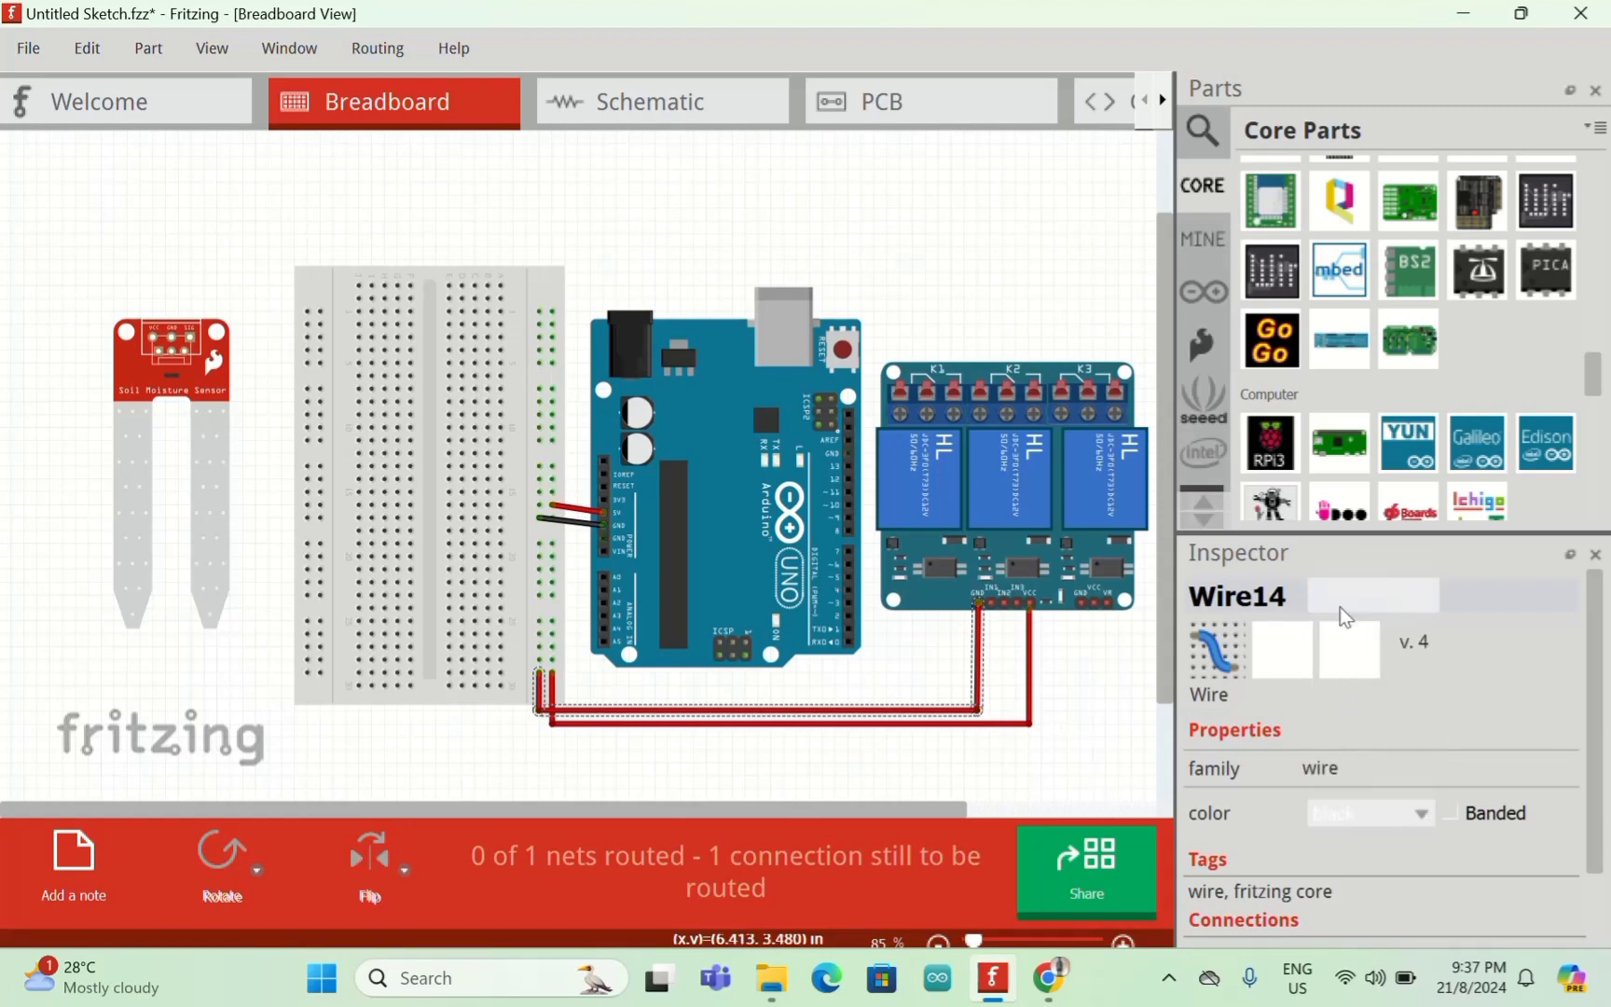
{"action": "left_click", "coordinate": [948, 763]}
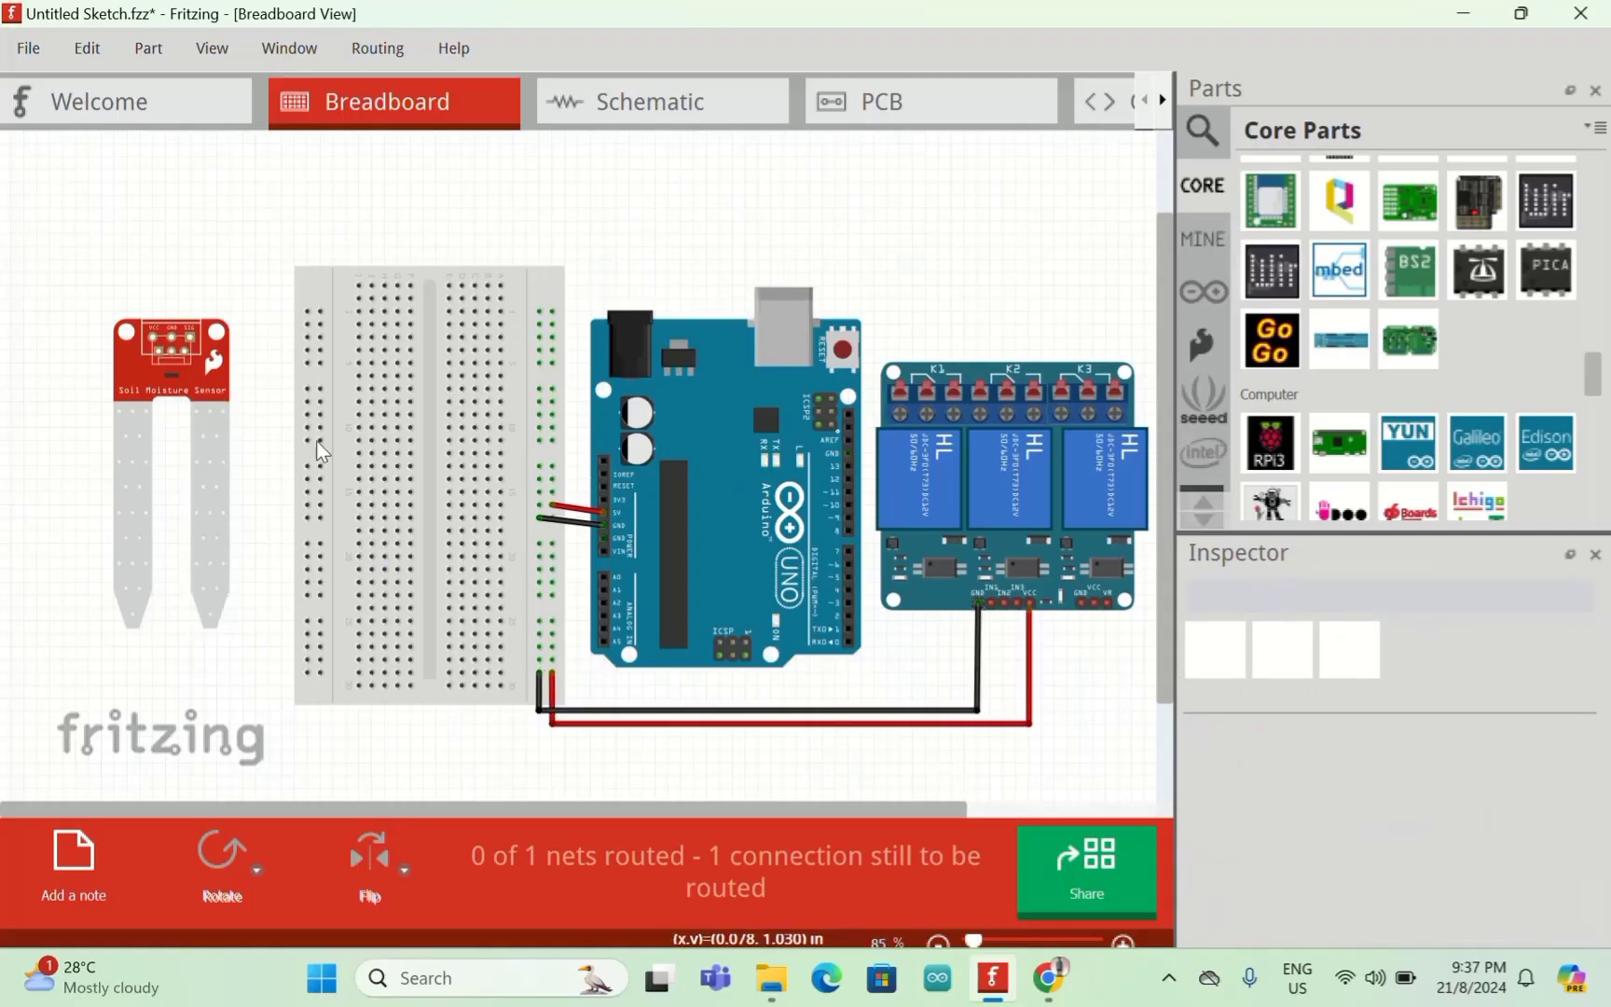